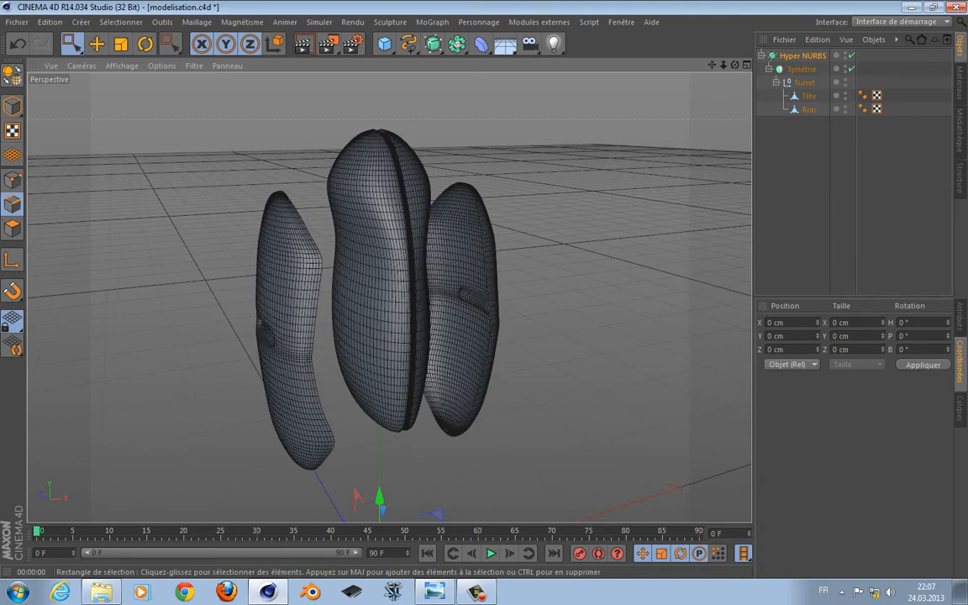
- Show the front view and edit the Tête mesh in point mode
key("F5")
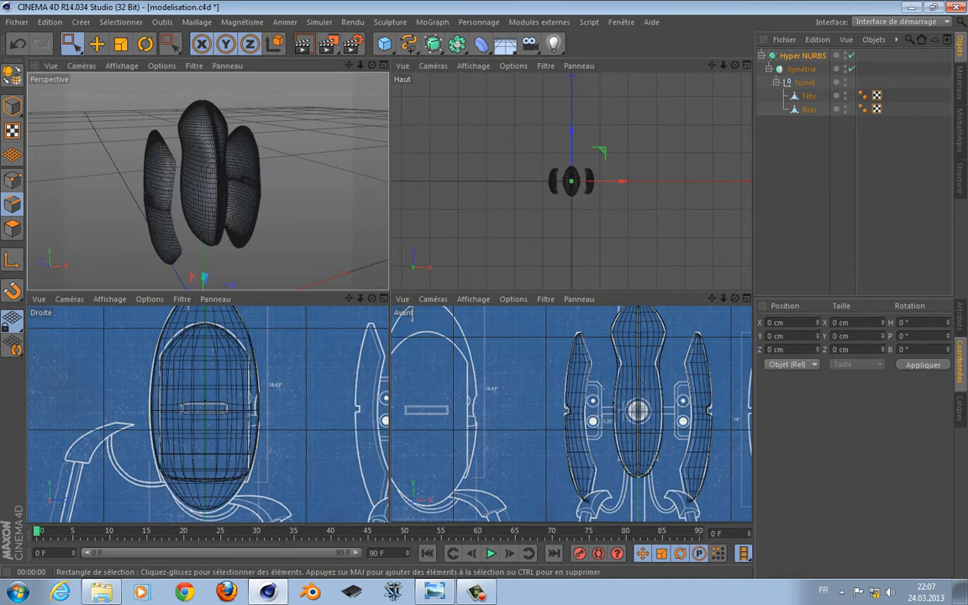
key("F4")
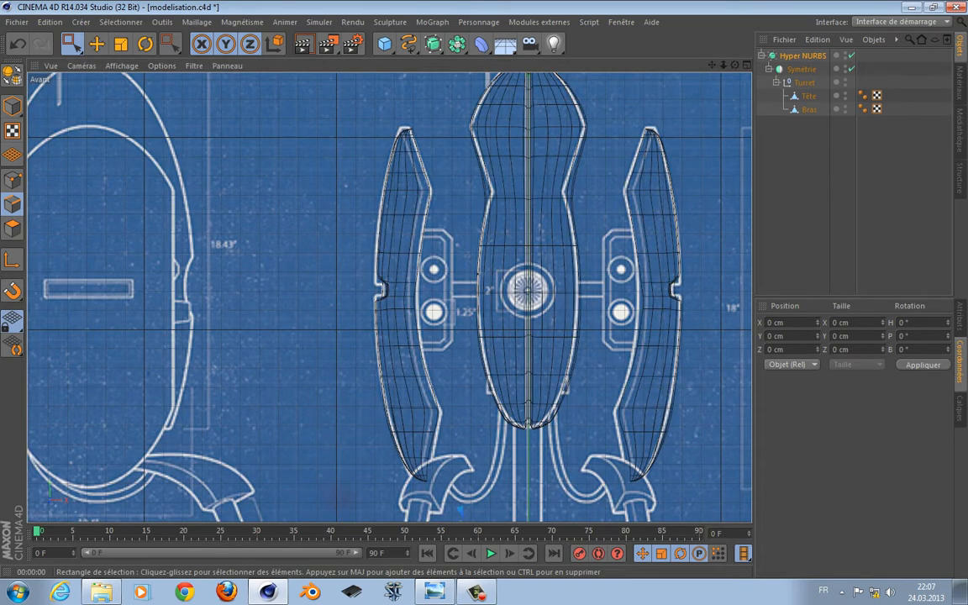
middle_click_drag(470, 285, 414, 302, "alt")
left_click(808, 97)
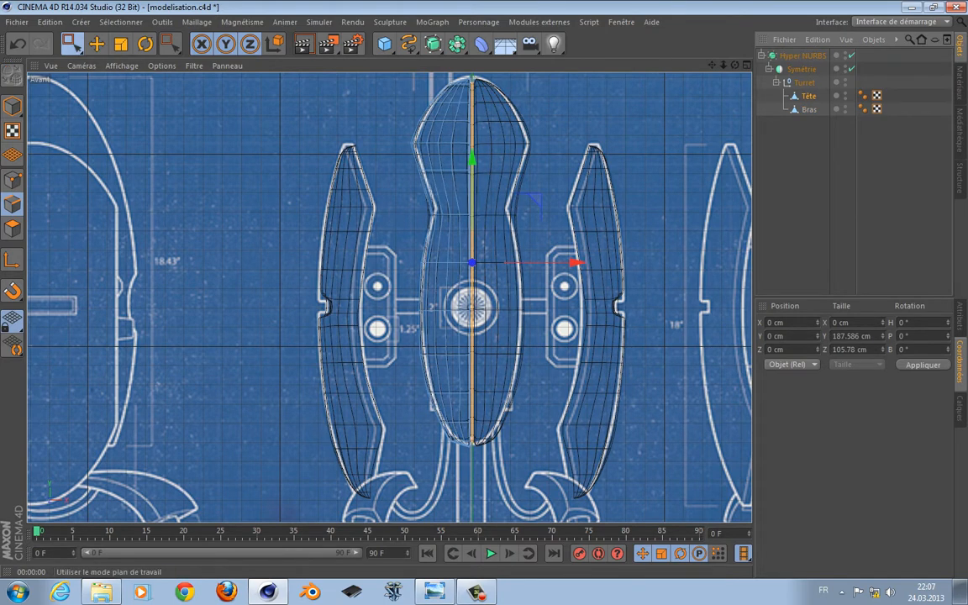
left_click(13, 180)
left_click(398, 151)
- Select the row of points at the neck of Tête's editable half and shift it about 0.6 cm in X towards the symmetry axis
scroll(349, 252, "up", 5)
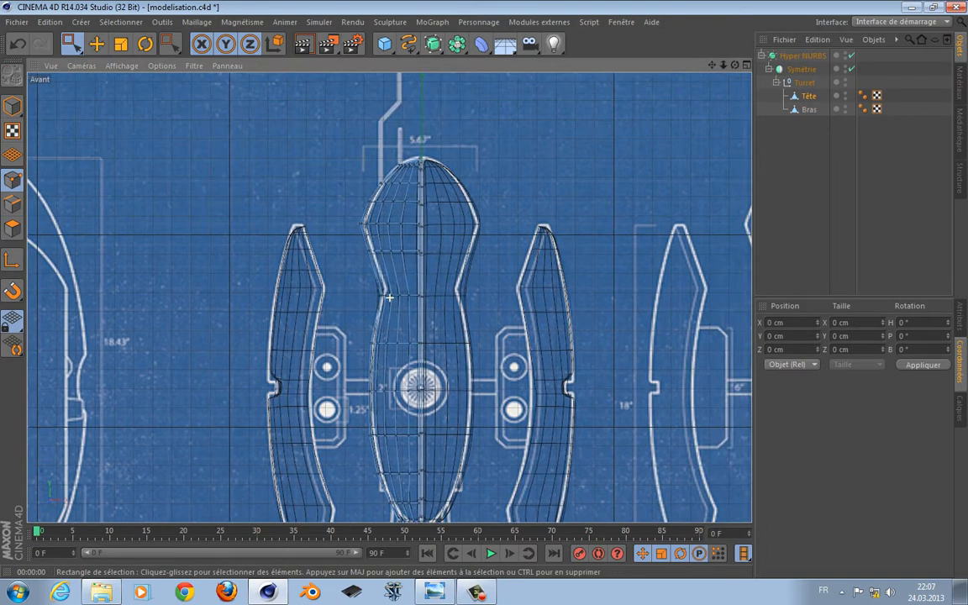
middle_click_drag(347, 238, 263, 256, "alt")
left_click_drag(257, 209, 453, 225)
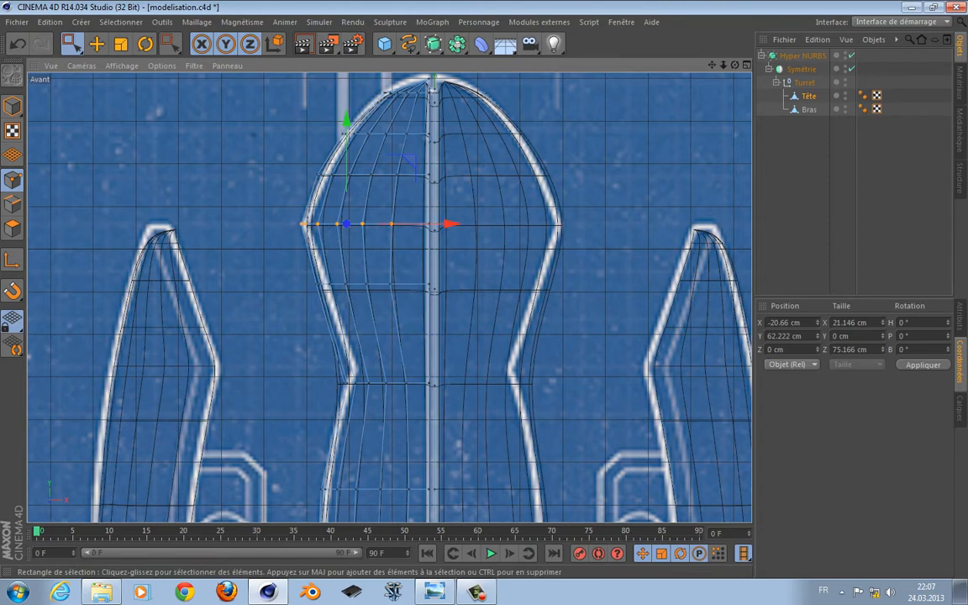
left_click_drag(326, 376, 421, 399)
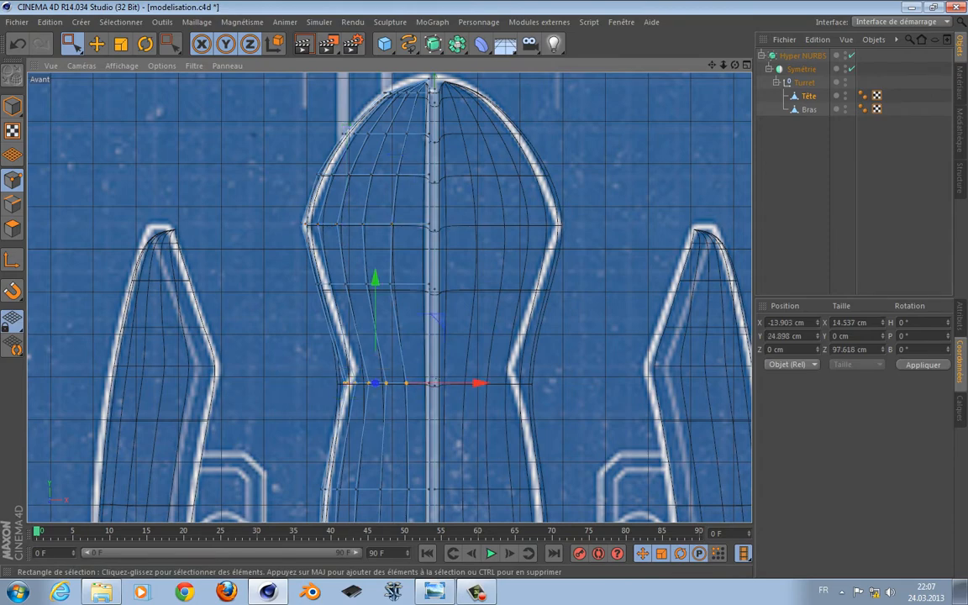
left_click_drag(287, 357, 418, 397)
left_click_drag(480, 383, 483, 383)
scroll(389, 297, "down", 6)
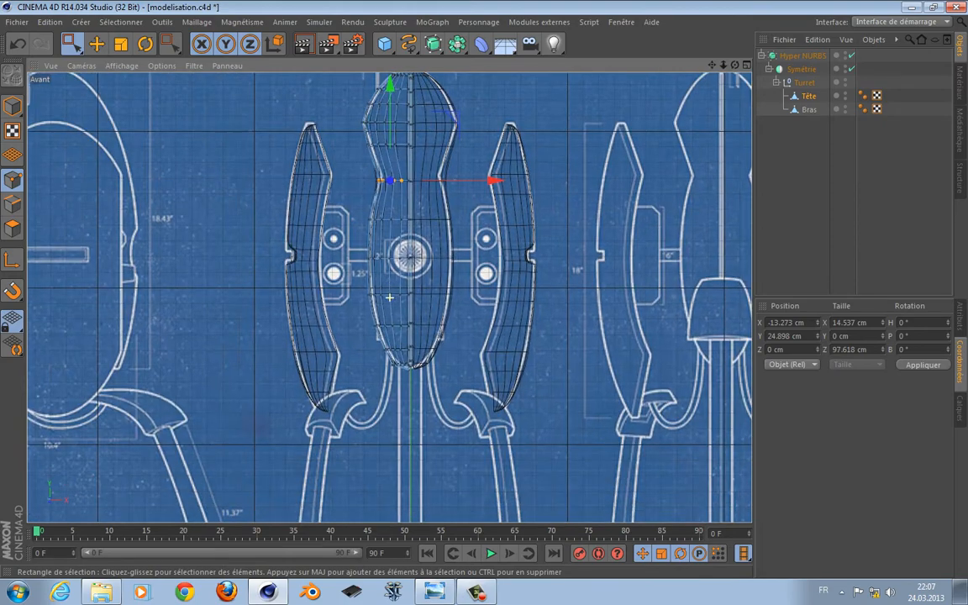
scroll(331, 148, "up", 4)
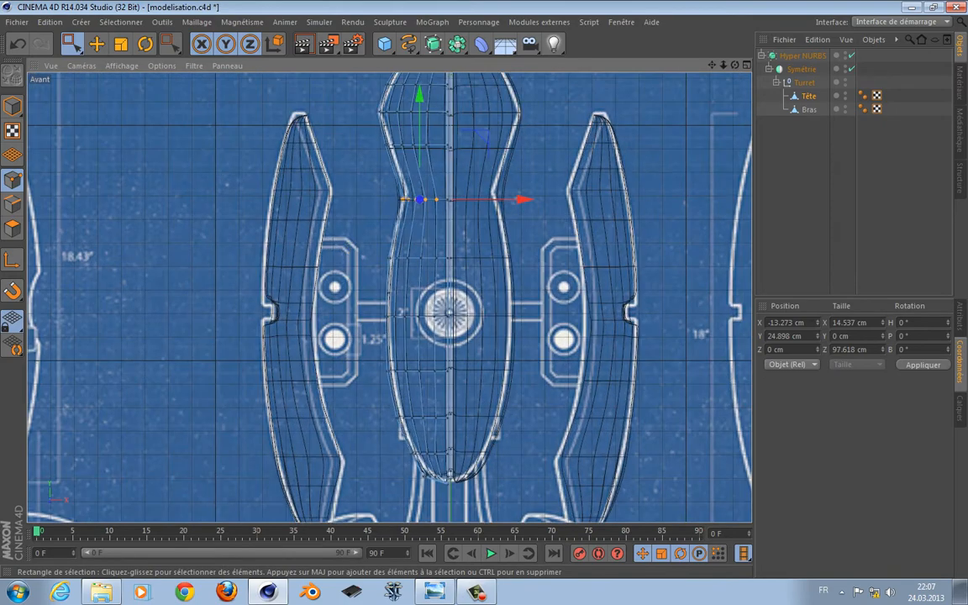
- Try to select Tête's horizontal point rows inside the arm outline in the right view, one row at a time
key("F5")
key("F3")
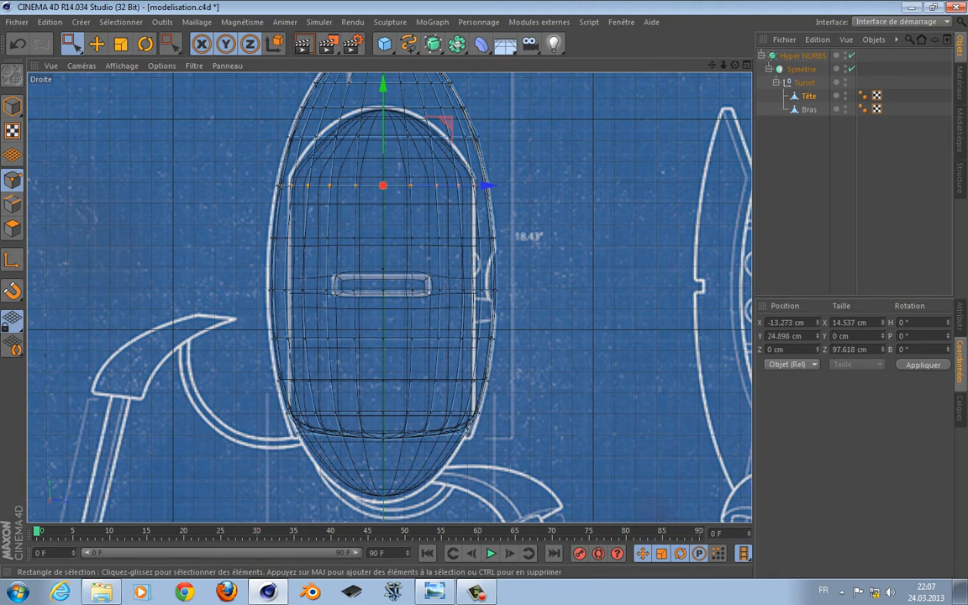
left_click_drag(284, 120, 471, 144)
left_click_drag(257, 156, 430, 194, "shift")
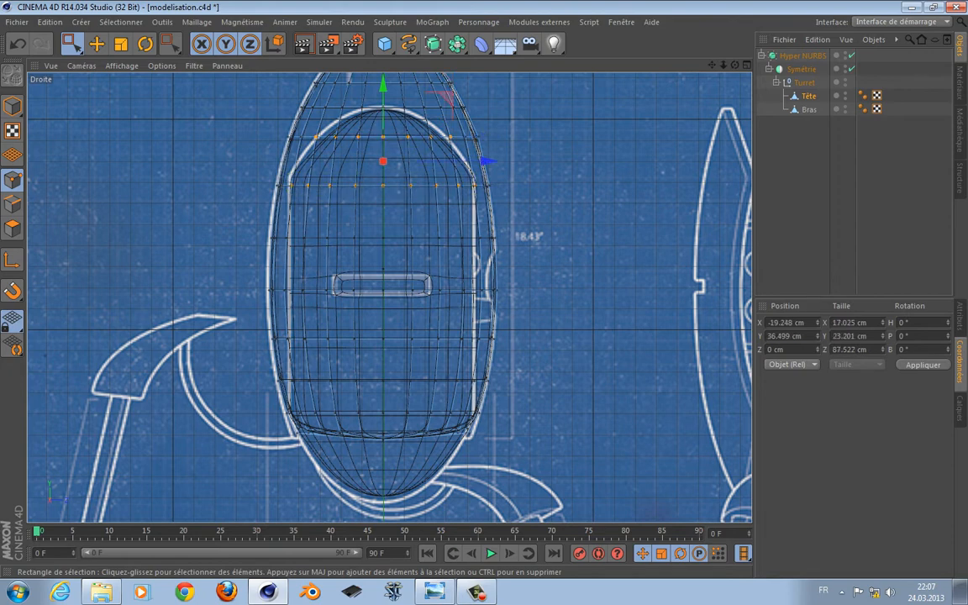
left_click_drag(292, 231, 476, 255, "shift")
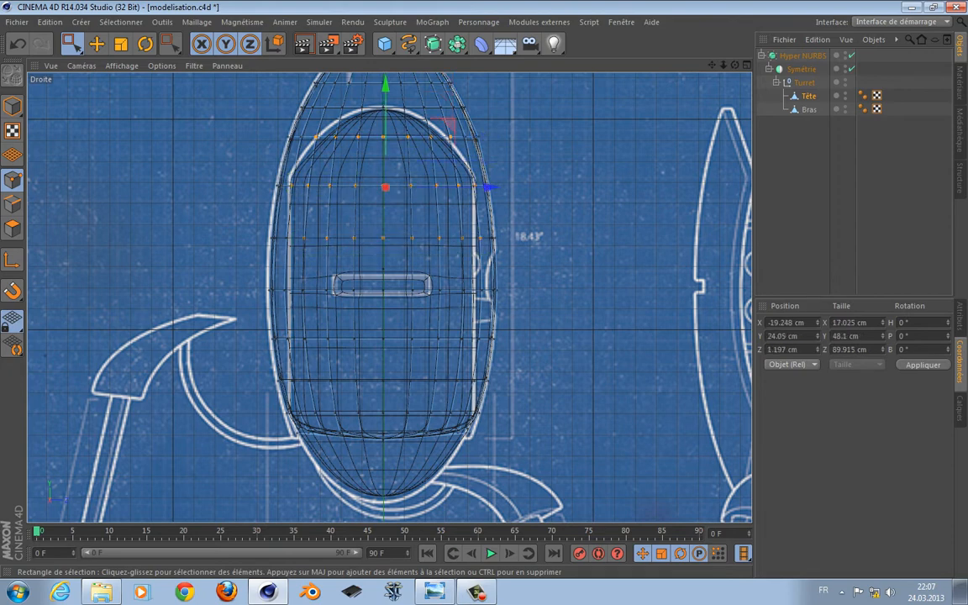
left_click_drag(302, 246, 302, 246, "shift")
left_click_drag(277, 280, 486, 305, "shift")
left_click_drag(283, 328, 488, 351, "shift")
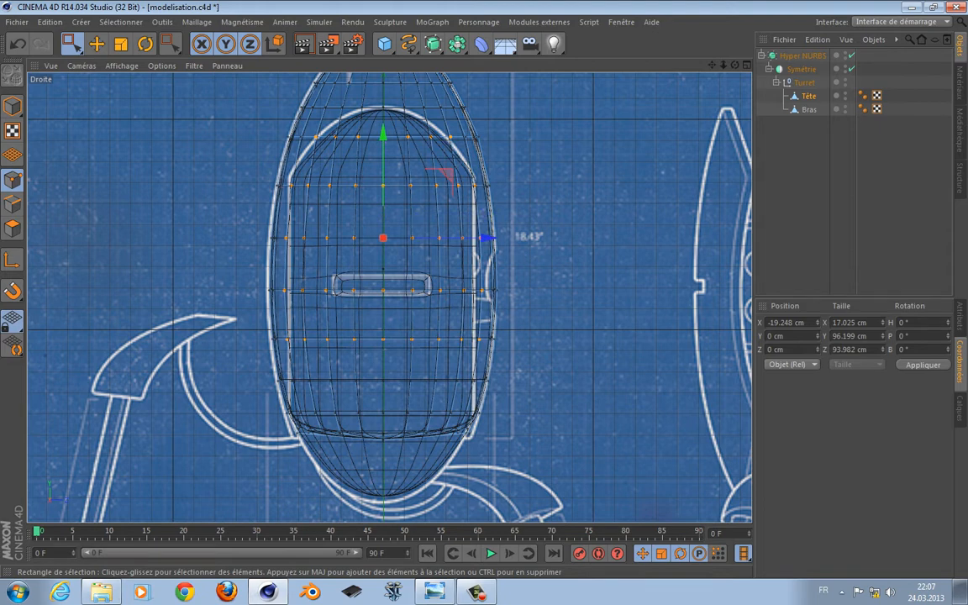
- Select Tête's points along the arm outline's straight edge on the negative Z side and flatten them to a Z size of 0 cm
left_click_drag(290, 421, 289, 426)
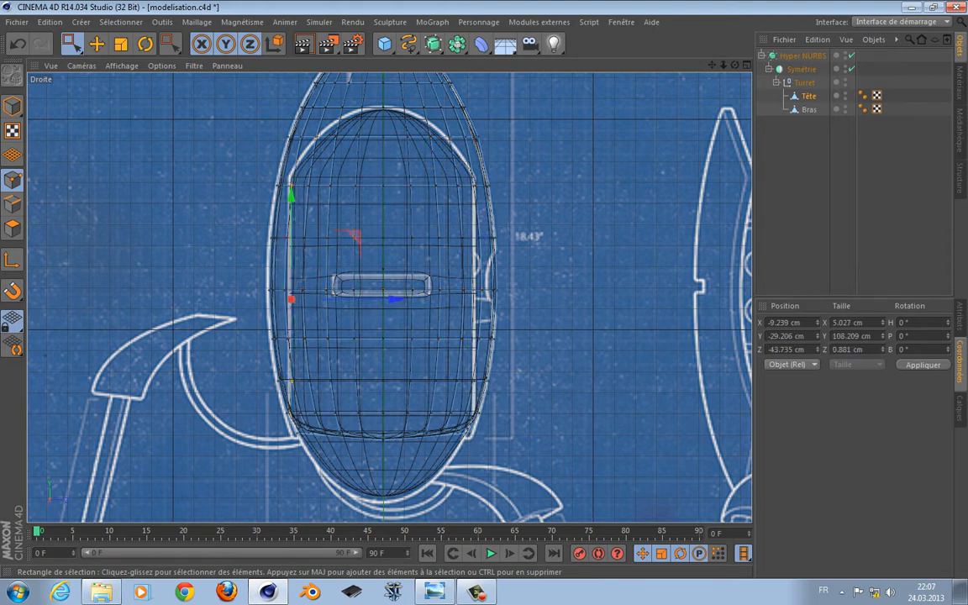
mouse_move(278, 172)
left_mouse_down()
mouse_move(324, 349)
mouse_move(298, 422)
left_mouse_up()
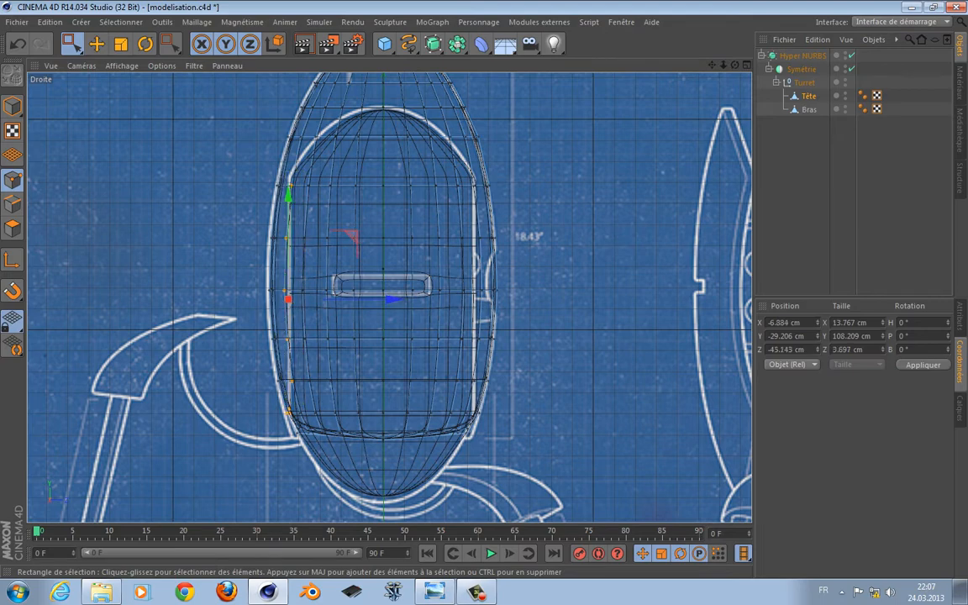
middle_click(313, 252)
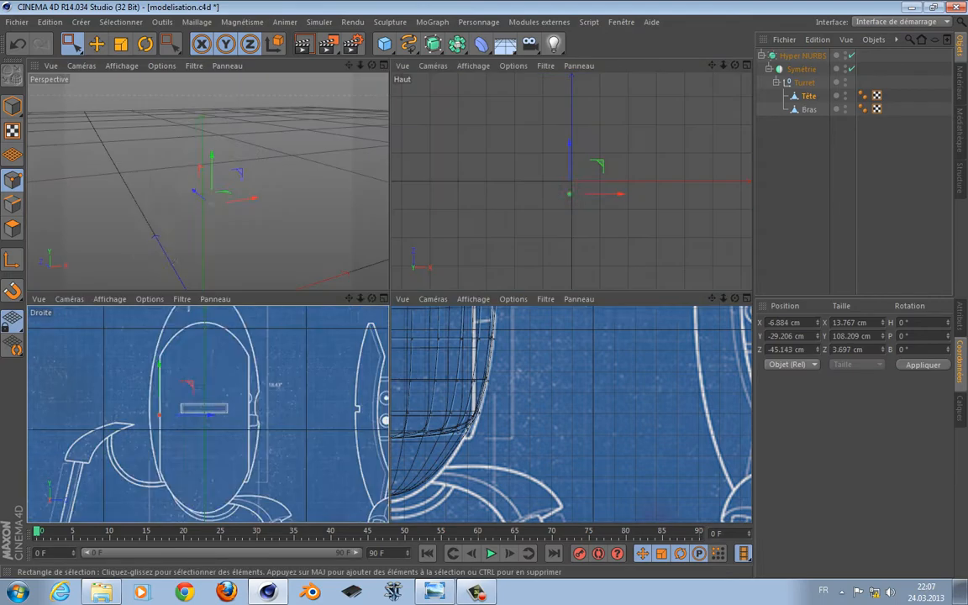
middle_click(312, 237)
mouse_move(312, 237)
left_mouse_down("alt")
mouse_move(382, 217)
mouse_move(330, 235)
left_mouse_up("alt")
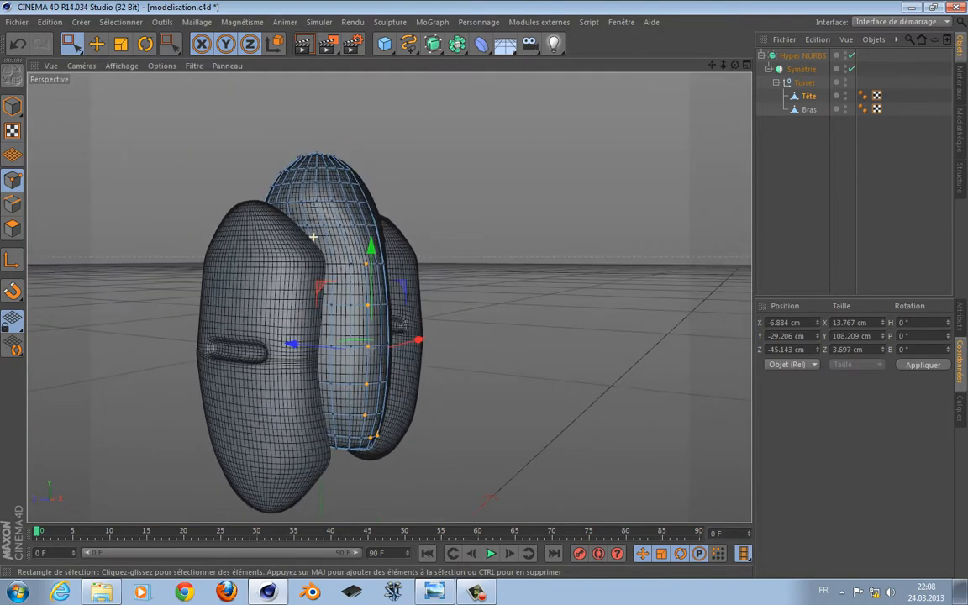
middle_click(312, 237)
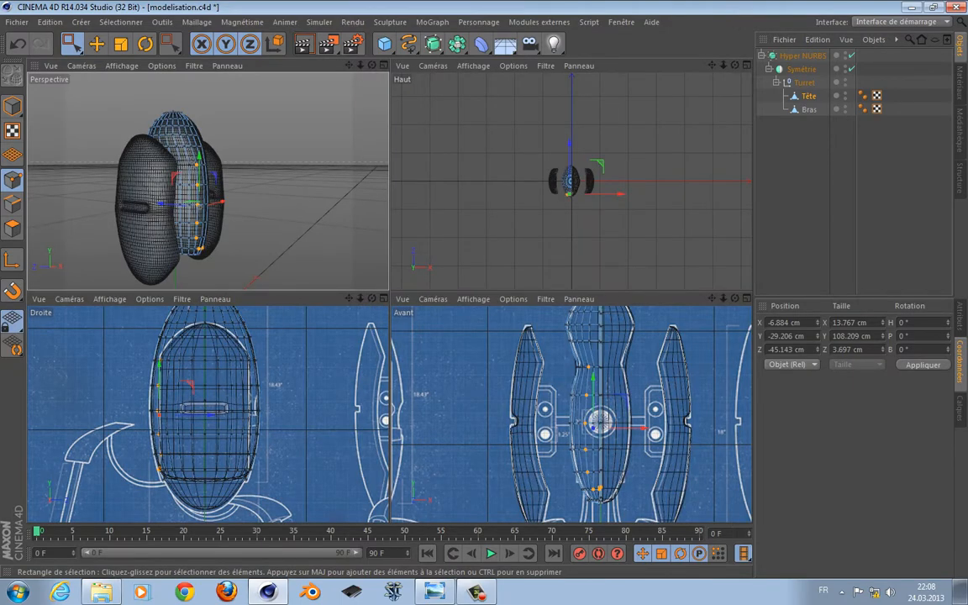
middle_click(312, 237)
left_click_drag(312, 237, 316, 214, "alt")
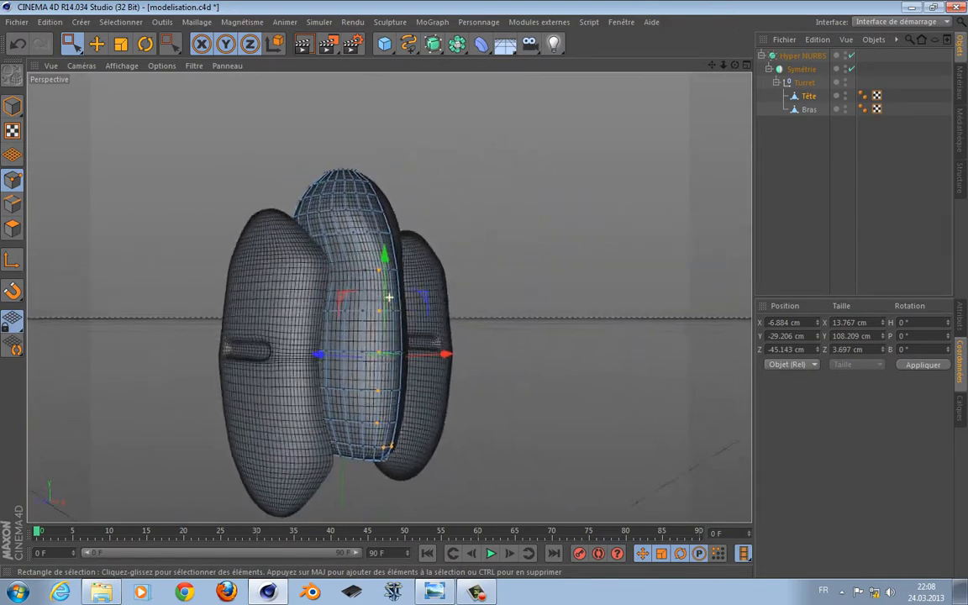
left_click_drag(389, 297, 412, 294, "alt")
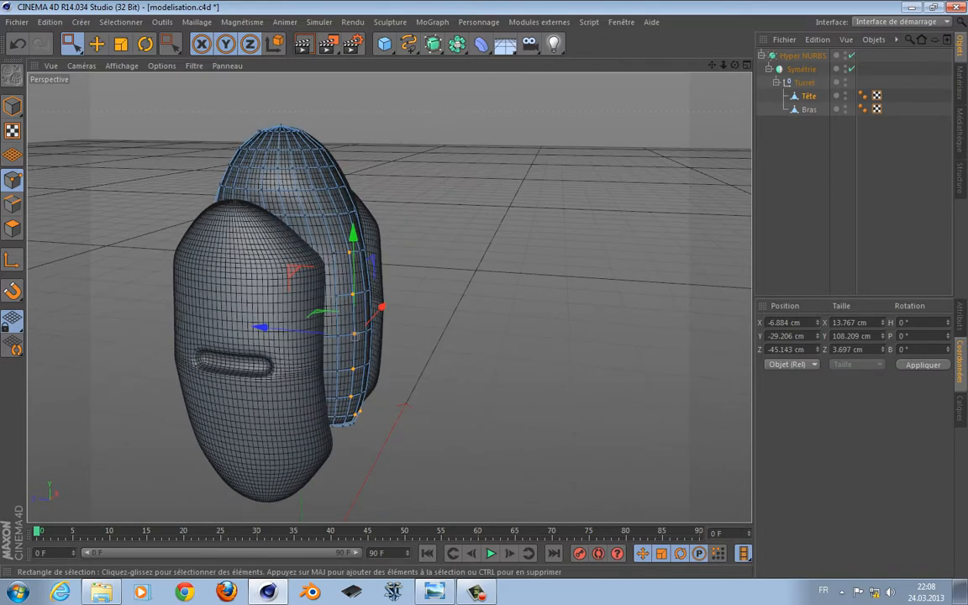
left_click_drag(865, 350, 829, 349)
type("0")
key("Return")
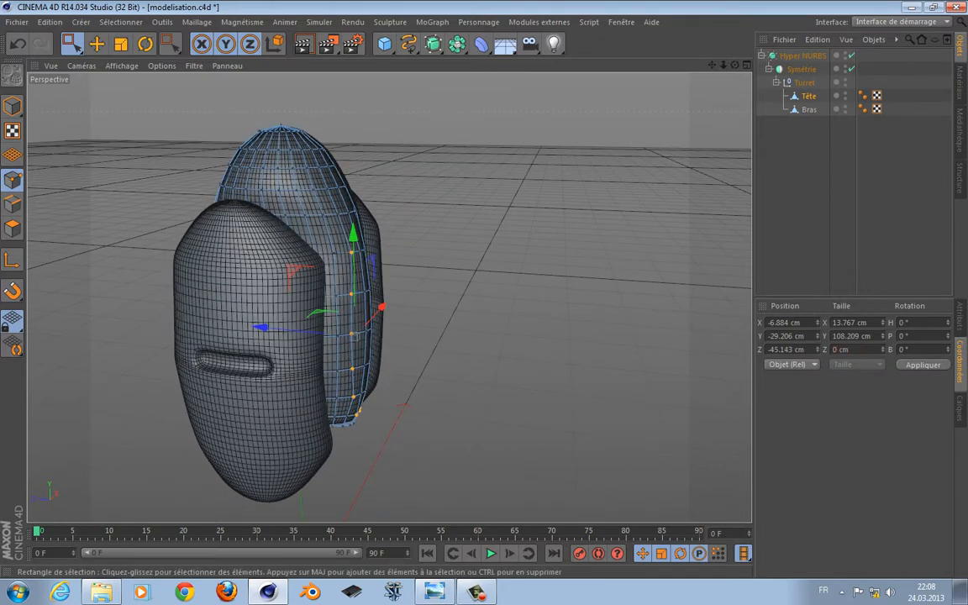
- Select Tête's matching column of points on the positive Z side in the right view and flatten it to a Z size of 0 cm
key("F5")
key("F3")
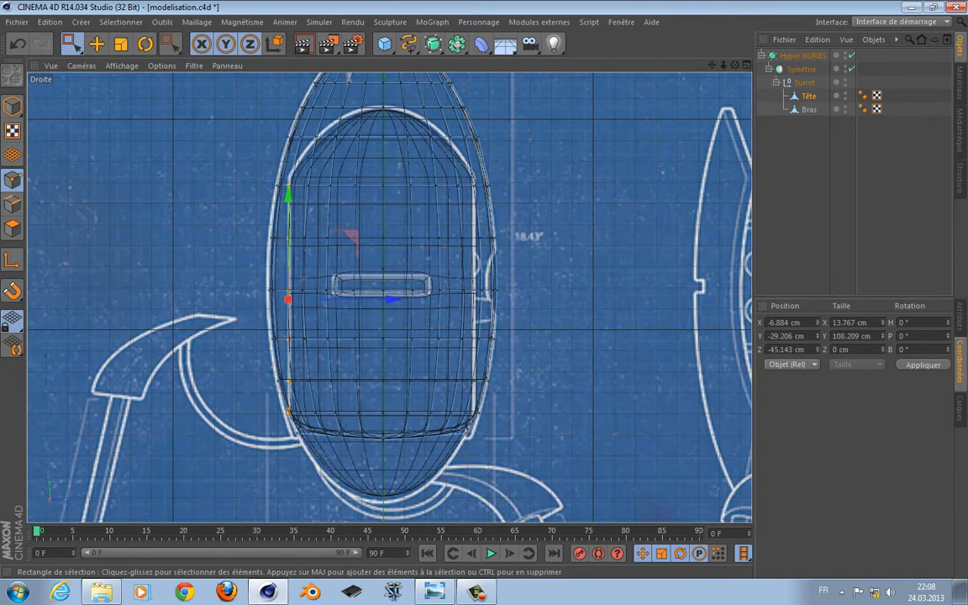
left_click(458, 185)
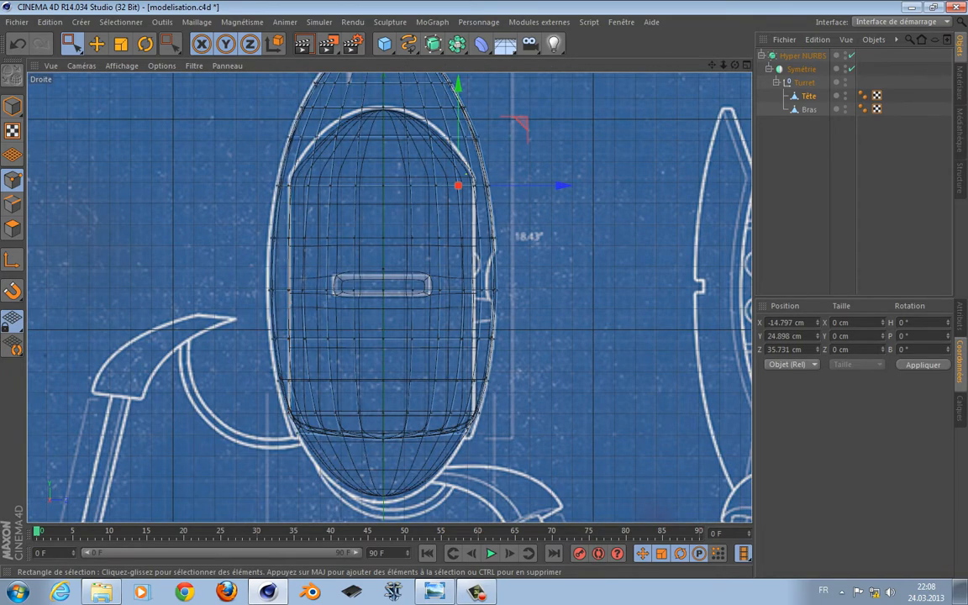
left_click_drag(465, 172, 483, 416)
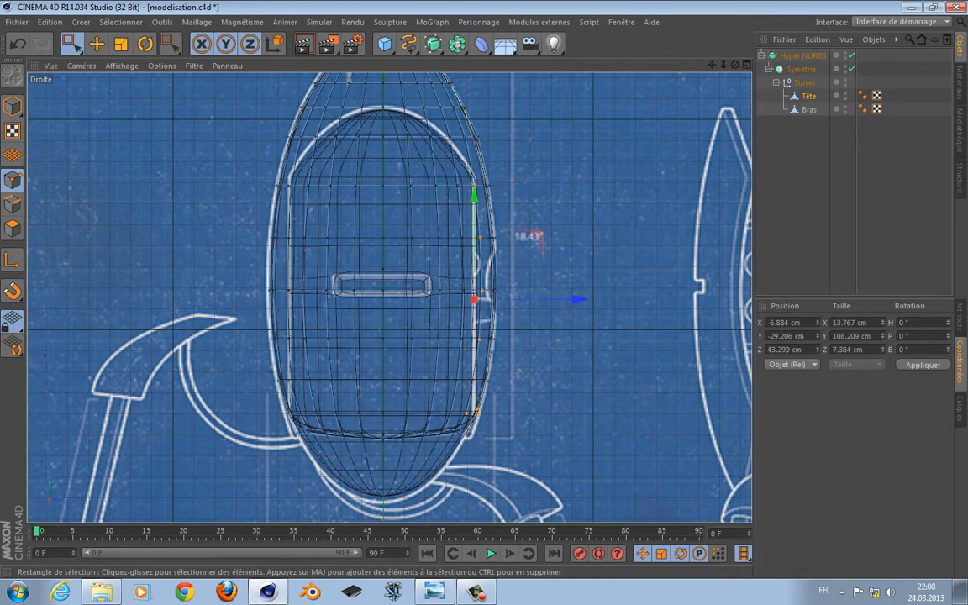
left_click(467, 412, "ctrl")
scroll(492, 415, "up", 10)
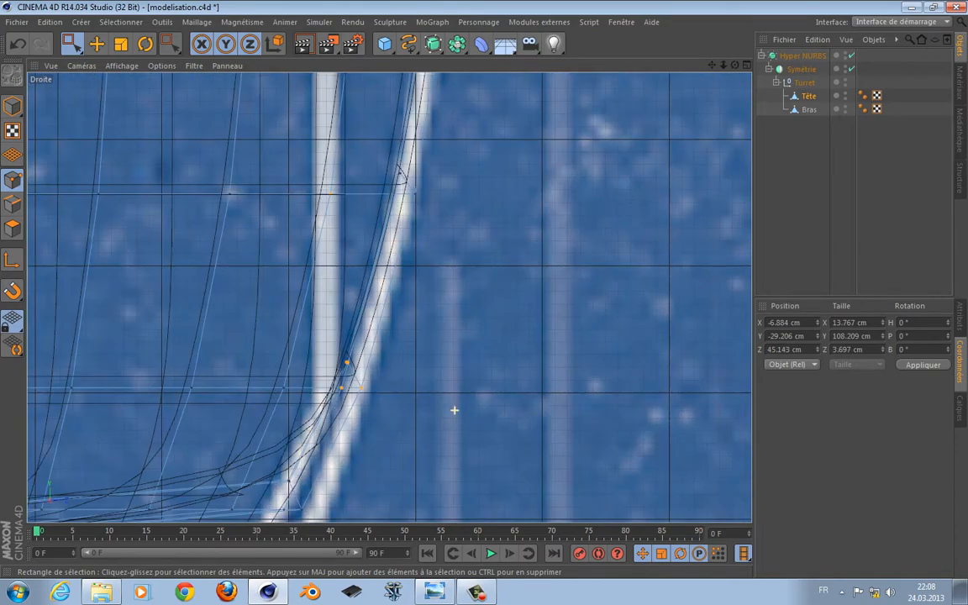
scroll(389, 297, "down", 10)
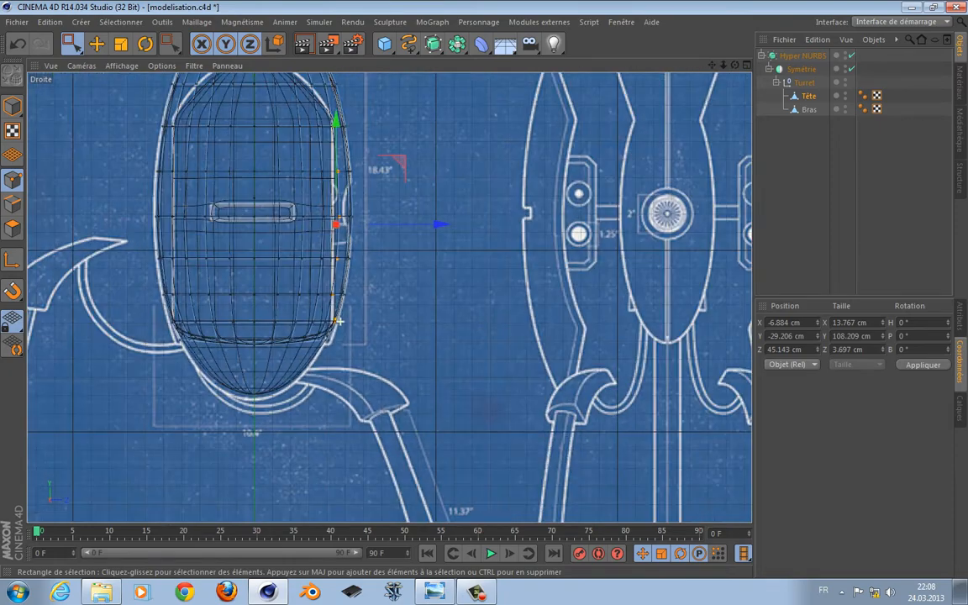
double_click(847, 349)
type("0")
key("Return")
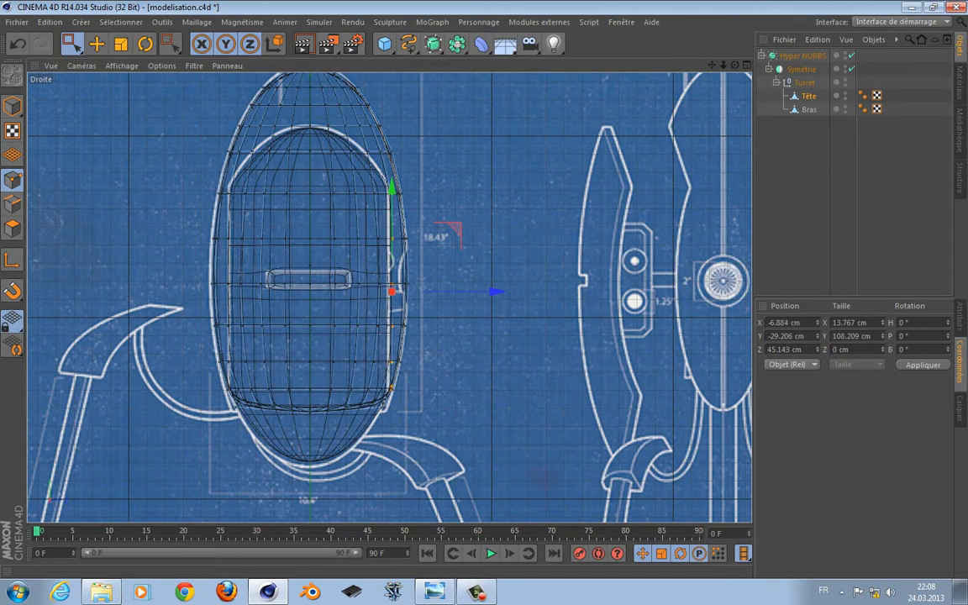
- Select Tête's points inside the arm outline, from its top tip down past the middle slot, in the right view
middle_click_drag(389, 296, 425, 322, "alt")
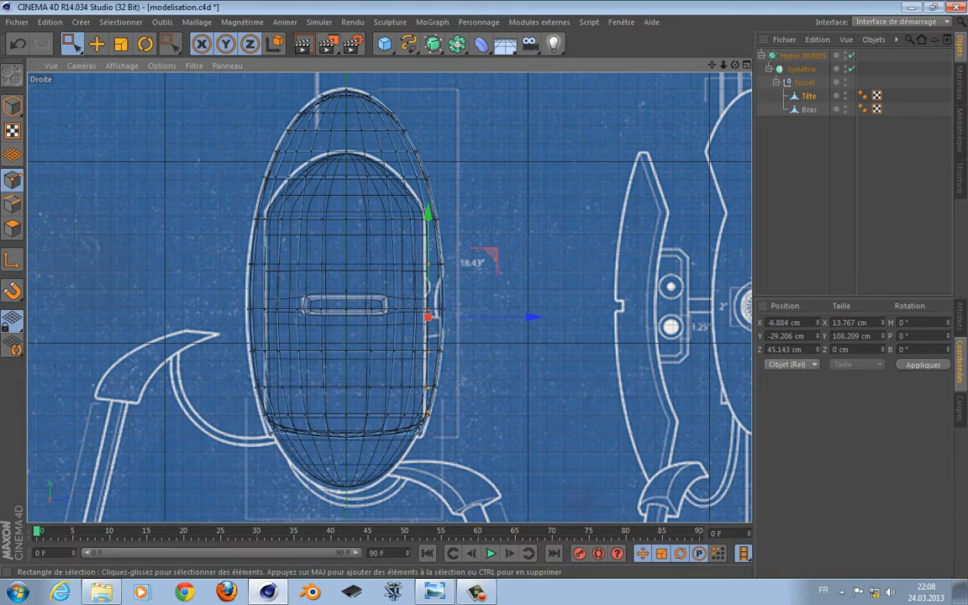
left_click(347, 152)
left_click_drag(256, 156, 373, 173)
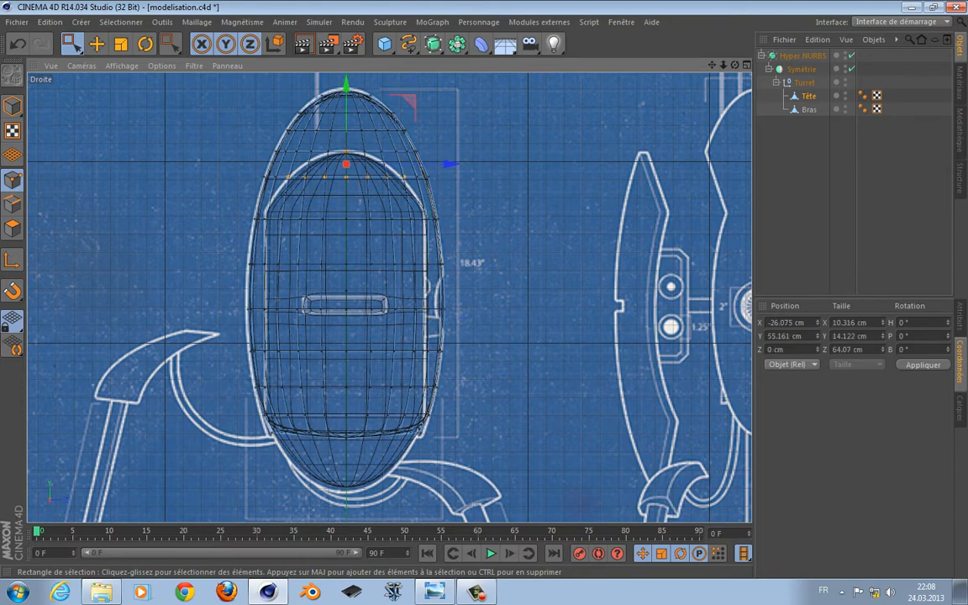
left_click_drag(263, 209, 433, 236, "shift")
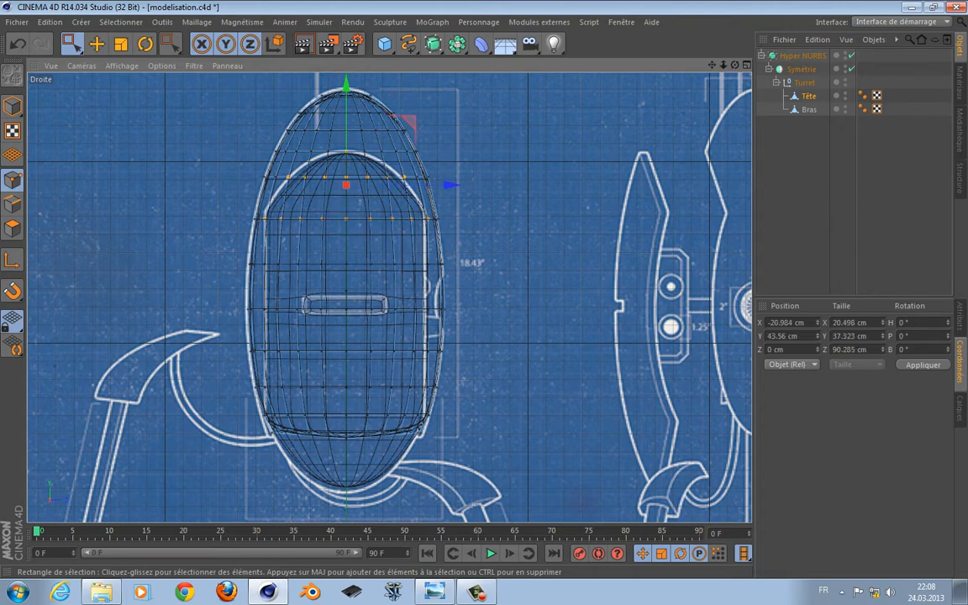
left_click_drag(237, 224, 388, 363, "shift")
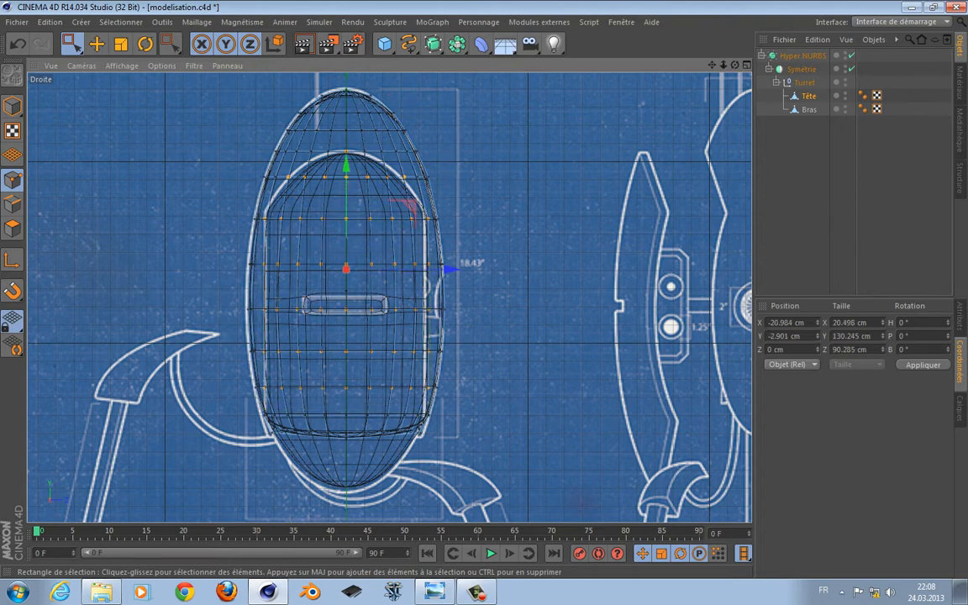
- Add Tête's remaining lower point rows down to the bottom edge of the arm outline to the selection
scroll(450, 313, "down", 4)
scroll(442, 345, "up", 9)
middle_click_drag(393, 344, 477, 213, "alt")
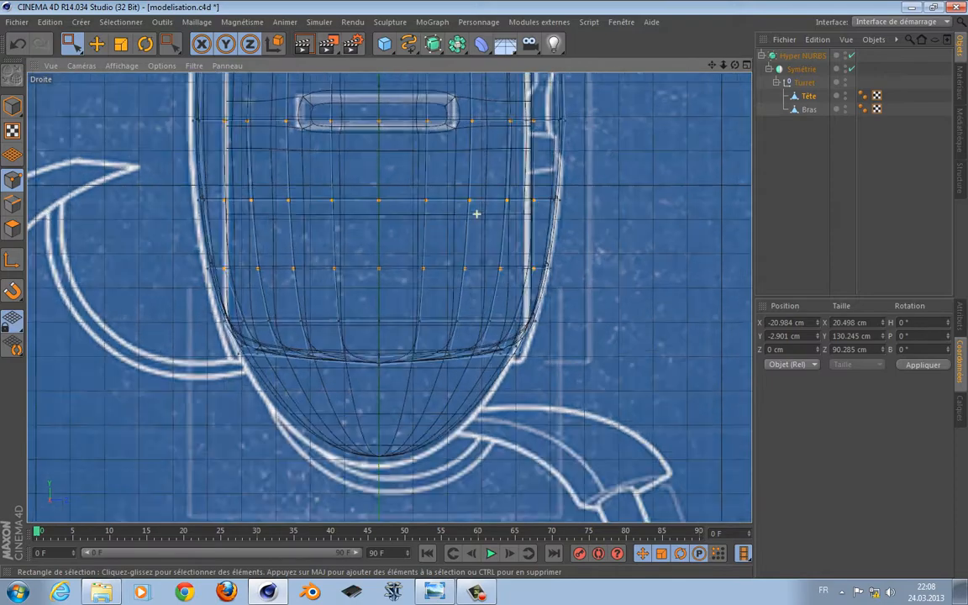
scroll(477, 214, "up", 2)
scroll(321, 323, "up", 1)
scroll(321, 322, "down", 1)
middle_click_drag(321, 322, 338, 234, "alt")
left_click_drag(172, 262, 539, 287, "shift")
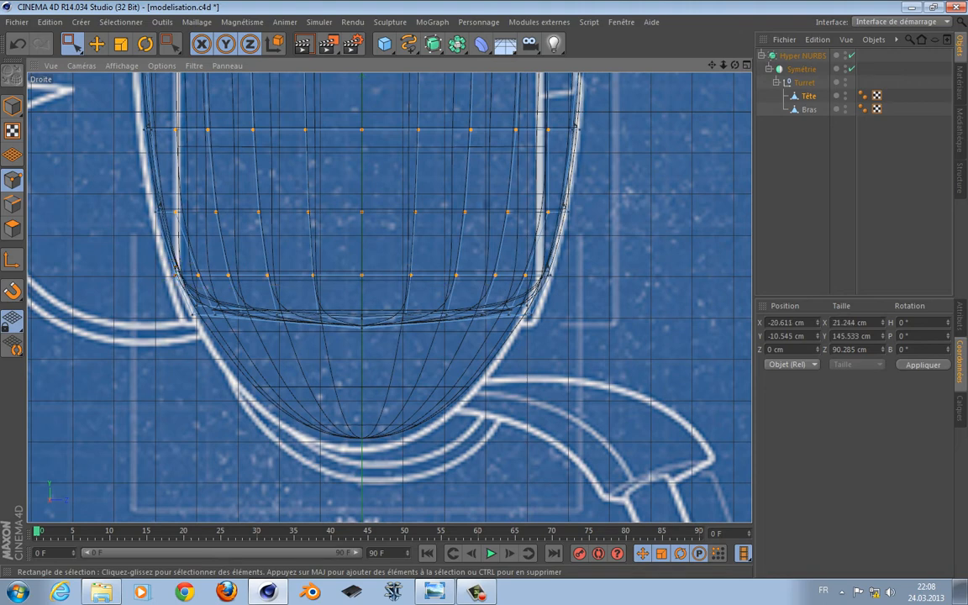
left_click_drag(139, 229, 545, 412, "shift")
- Examine Tête's selected side points in the perspective view, from the whole head down to its lower tip
scroll(566, 416, "down", 5)
middle_click(567, 417)
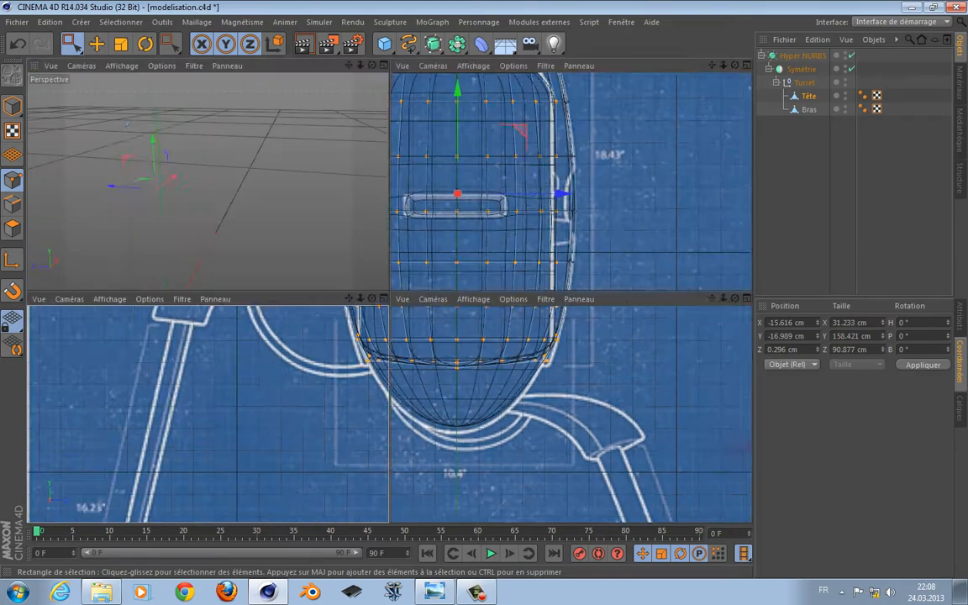
middle_click(286, 219)
left_click_drag(286, 218, 139, 202, "alt")
left_click_drag(389, 297, 411, 281, "alt")
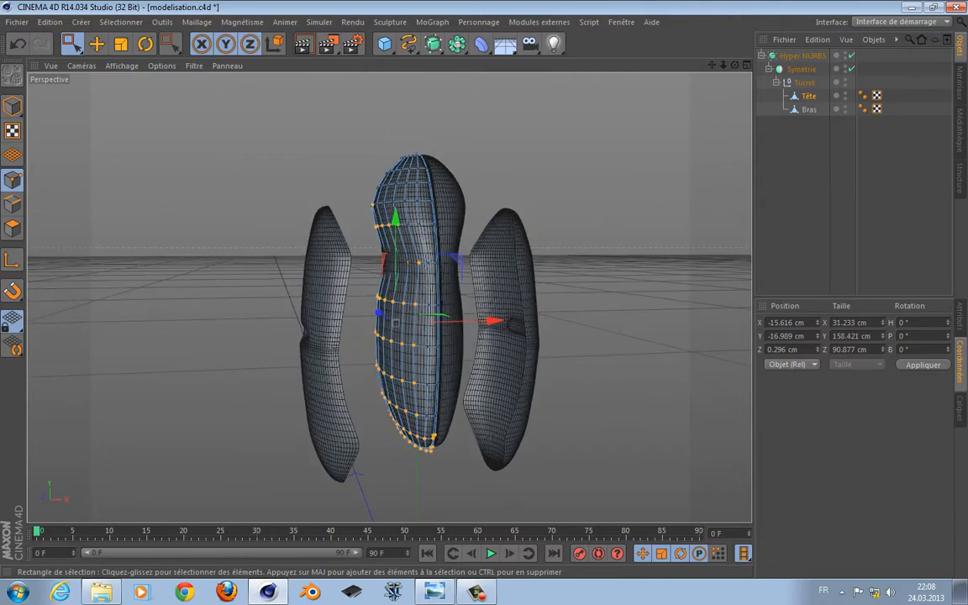
middle_click_drag(412, 337, 383, 174, "alt")
left_click_drag(385, 271, 389, 297, "alt")
scroll(461, 279, "up", 5)
left_click_drag(453, 283, 416, 301, "alt")
middle_click_drag(416, 301, 423, 332, "alt")
- Compare the lower part of the head with the portalTurretSheet_S reference image
left_click_drag(72, 44, 122, 64)
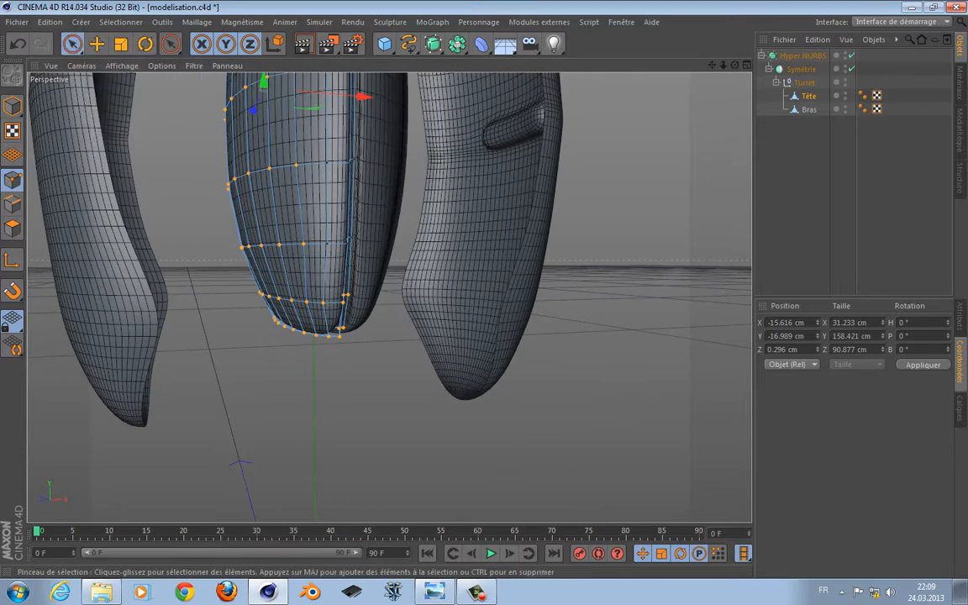
key("alt+Tab")
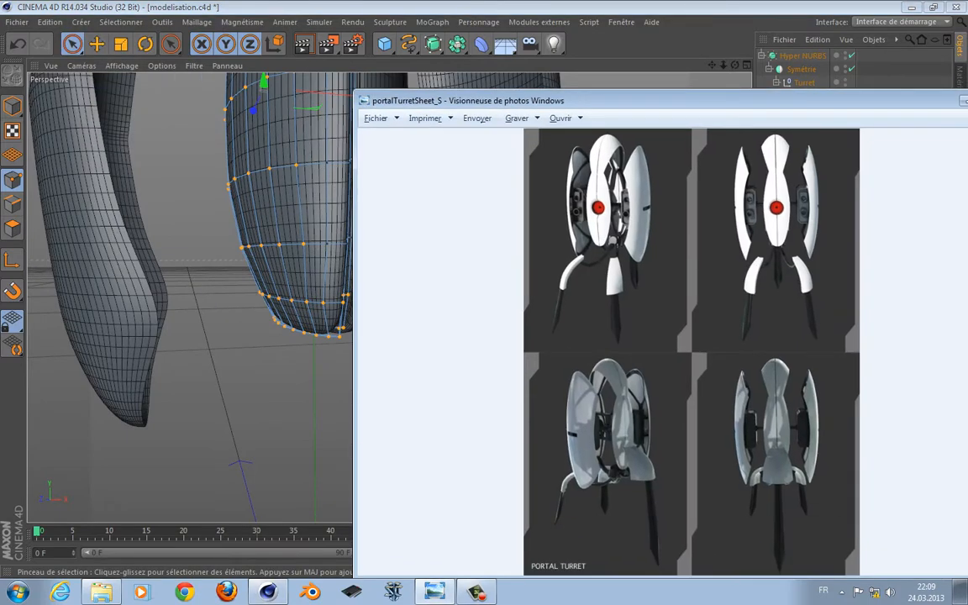
key("alt+Tab")
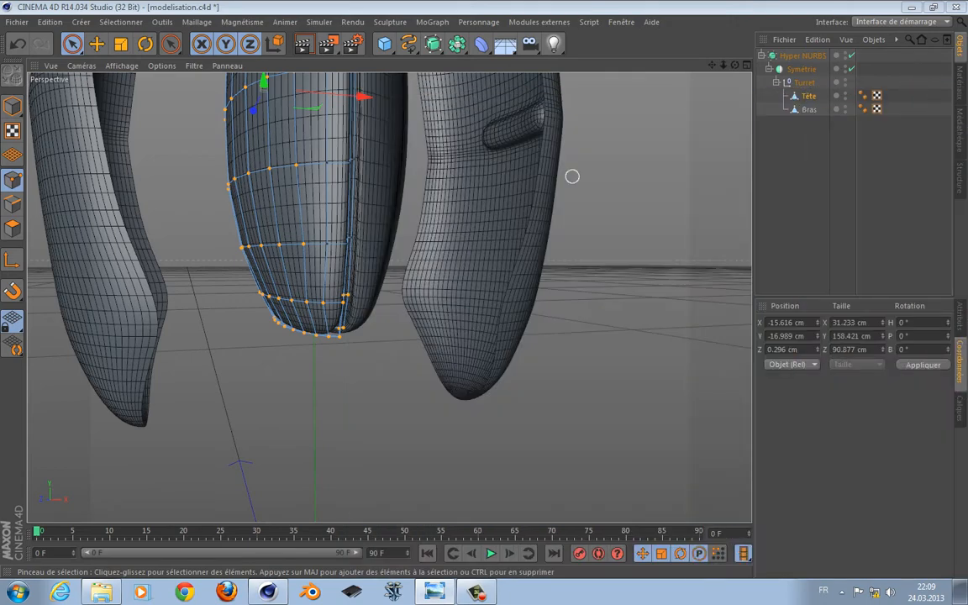
left_click_drag(572, 177, 515, 248, "alt")
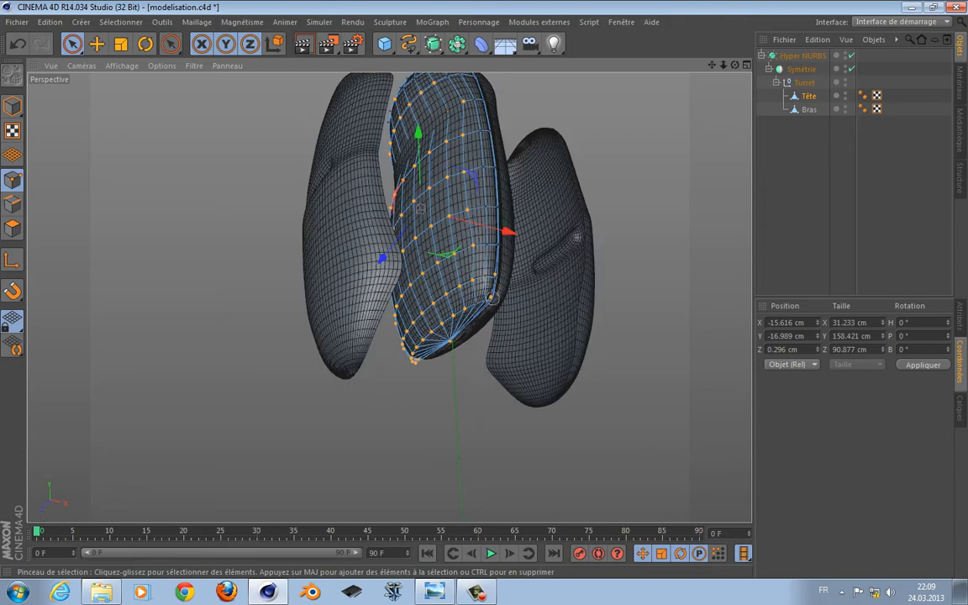
left_click_drag(549, 293, 400, 328, "alt")
- Turn off the Hyper NURBS smoothing and remove Tête's points beside the central seam at the bottom tip from the selection
scroll(436, 320, "up", 6)
key("q")
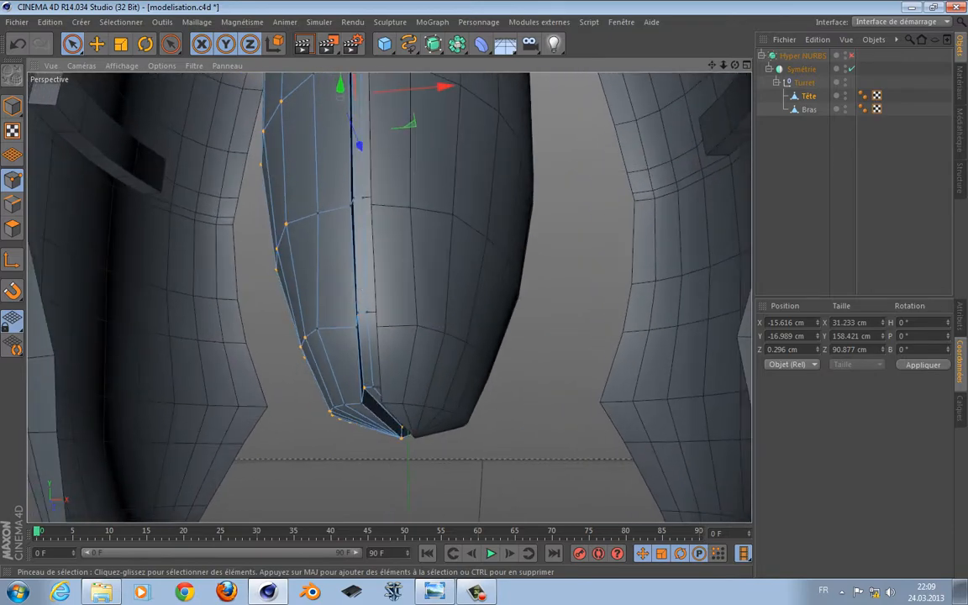
left_click_drag(441, 379, 290, 361, "alt")
scroll(291, 361, "down", 8)
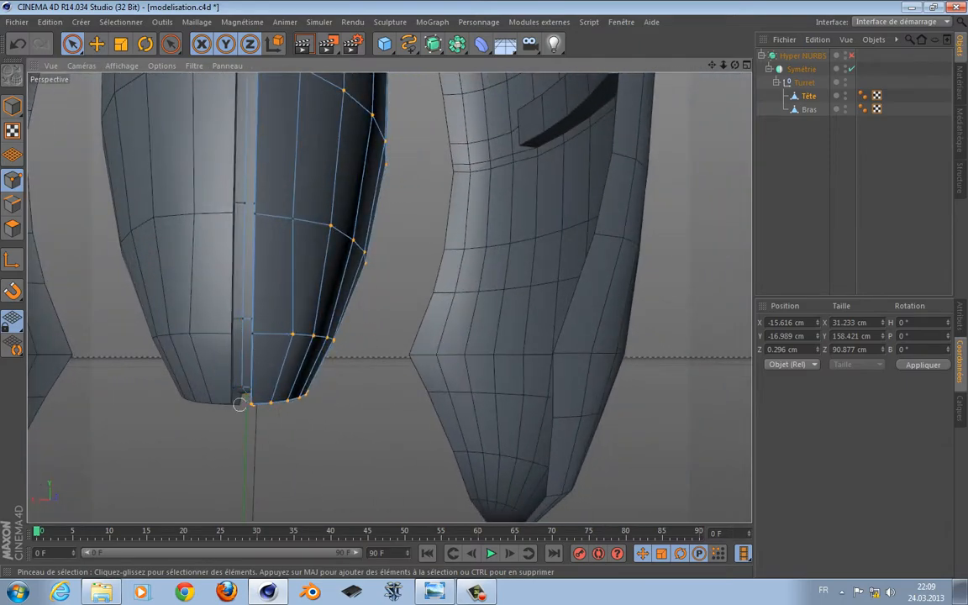
left_click_drag(253, 381, 389, 296, "ctrl")
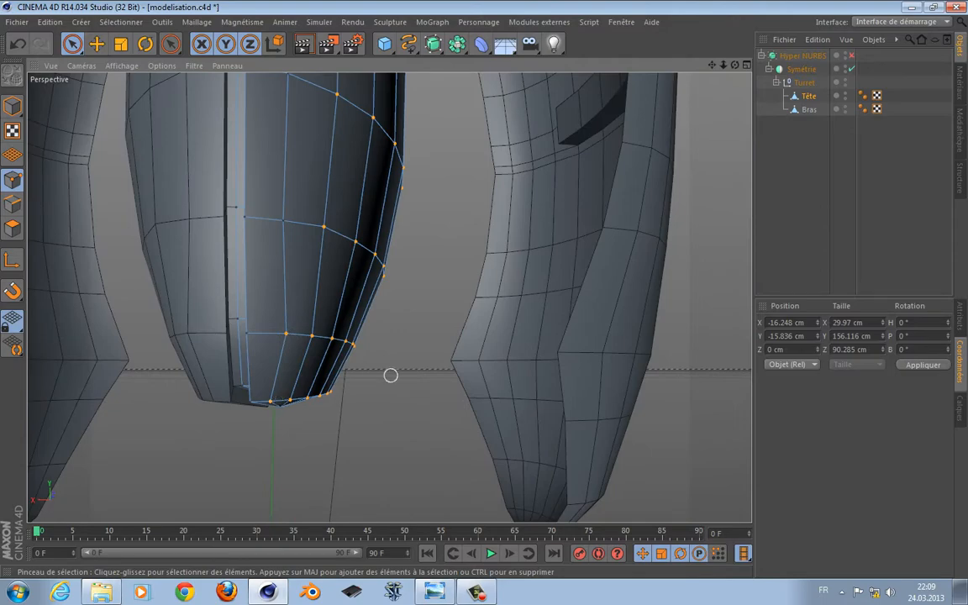
left_click_drag(541, 296, 428, 310, "alt")
left_click_drag(250, 429, 649, 233, "alt")
- Try deleting Tête's selected side points and inspect the opened head in perspective with Hyper NURBS smoothing on
key("Delete")
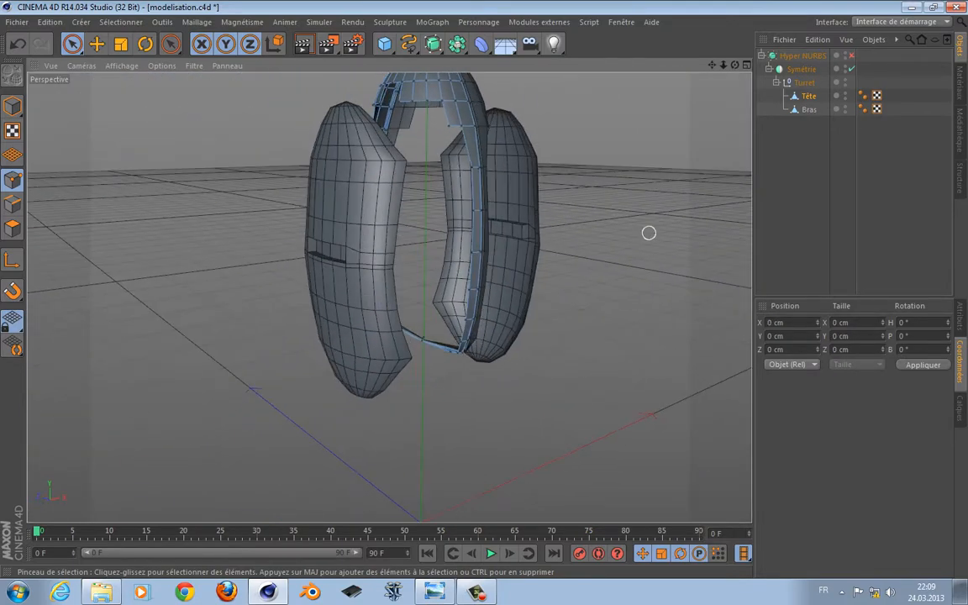
middle_click_drag(648, 233, 450, 407, "alt")
scroll(427, 307, "up", 5)
left_click_drag(419, 290, 374, 241, "alt")
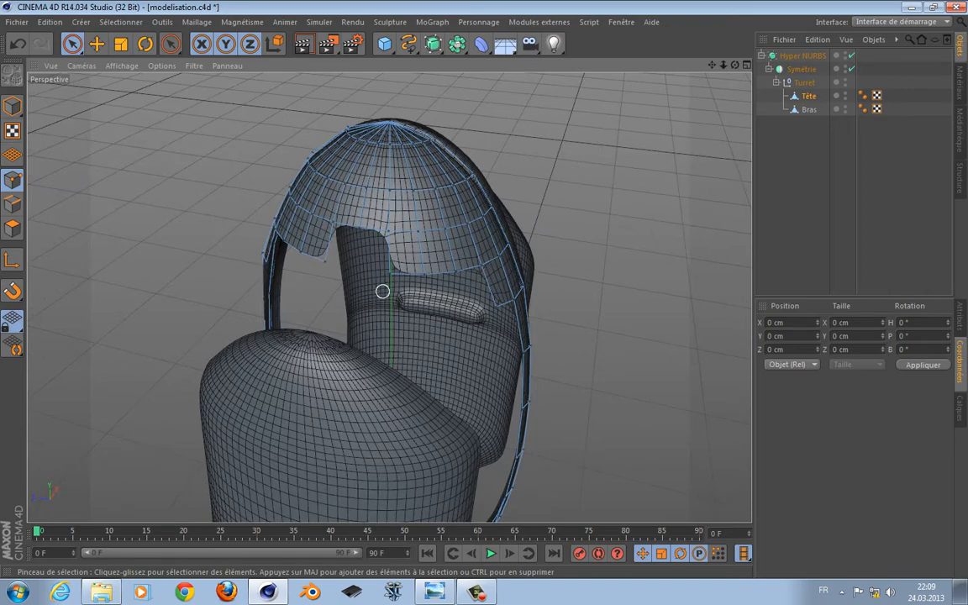
left_click_drag(382, 292, 417, 250, "alt")
middle_click(417, 250)
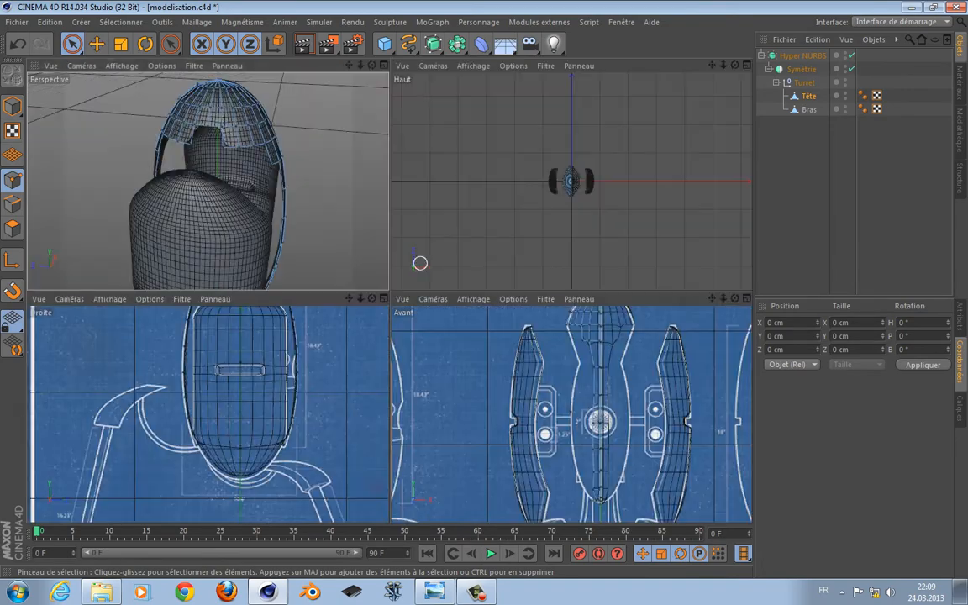
- Compare the cut-out Tête mesh with the turret's front blueprint in the front view
middle_click(608, 392)
middle_click_drag(466, 263, 366, 218, "alt")
scroll(453, 261, "down", 5)
scroll(452, 262, "up", 7)
scroll(452, 262, "up", 4)
scroll(363, 151, "down", 7)
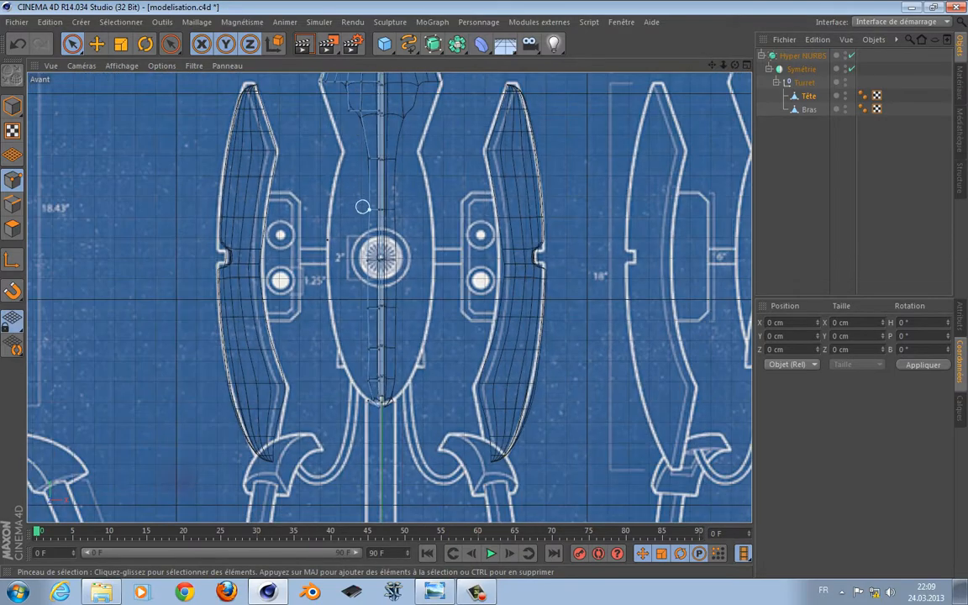
scroll(362, 207, "up", 5)
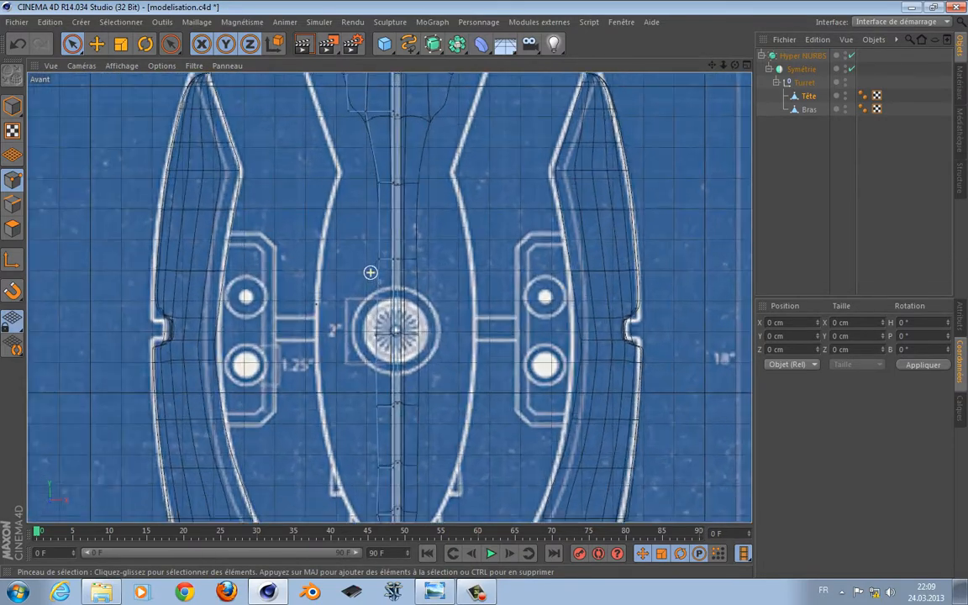
scroll(369, 272, "down", 4)
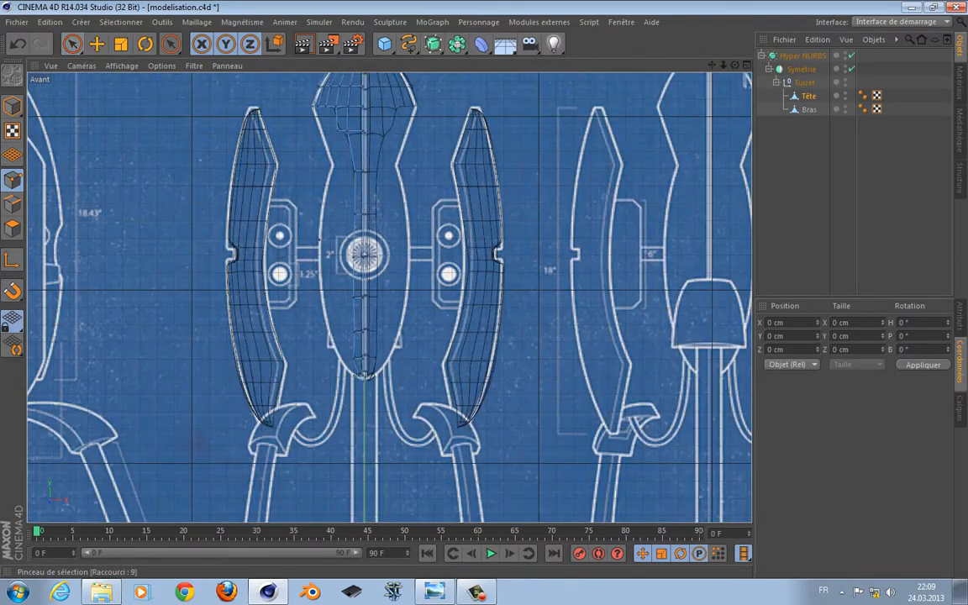
- Undo the deletion of Tête's side points in the front view
left_click_drag(72, 44, 92, 91)
middle_click_drag(358, 185, 362, 230, "alt")
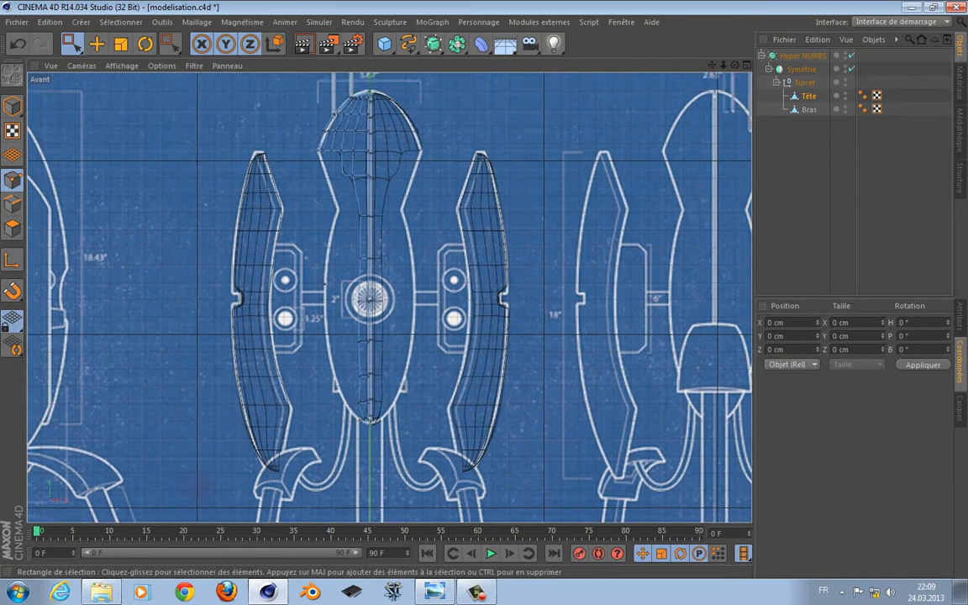
key("ctrl+z")
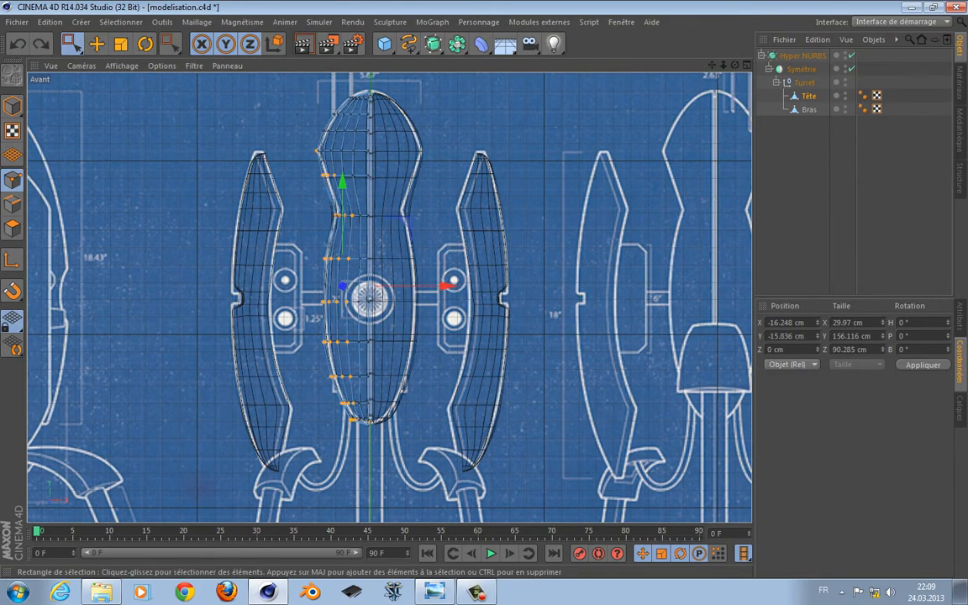
- Deselect Tête's inner side points nearest the central seam along the head's height and delete the outer points that remain selected
scroll(296, 225, "up", 3)
middle_click_drag(409, 308, 396, 269, "alt")
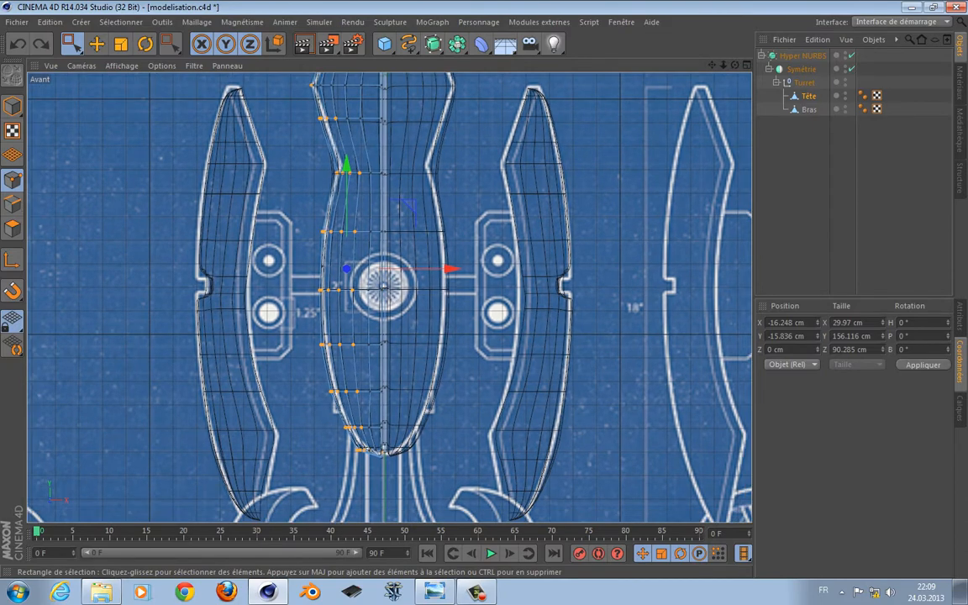
left_click_drag(431, 124, 371, 489)
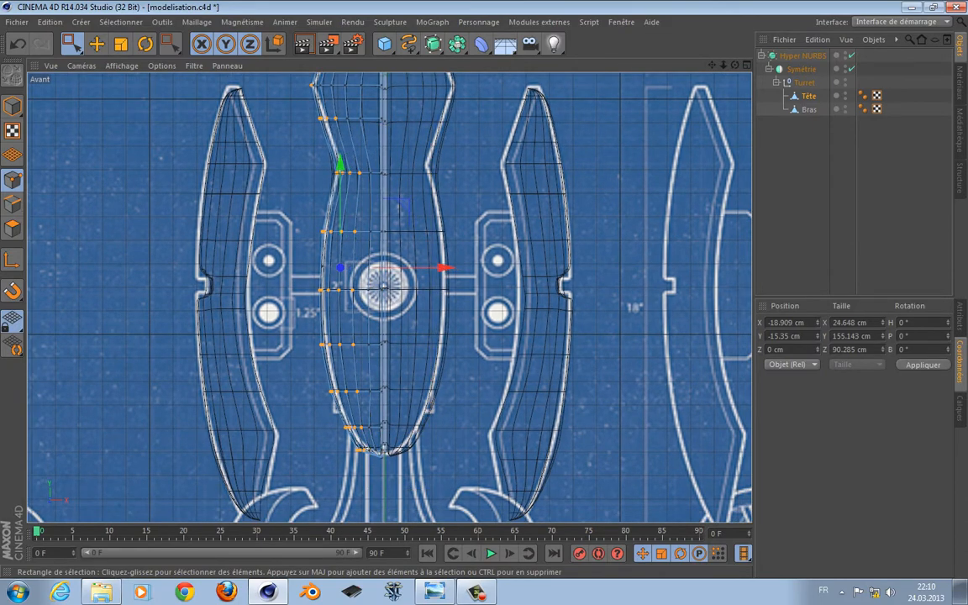
scroll(452, 355, "up", 4)
middle_click_drag(299, 410, 336, 355, "alt")
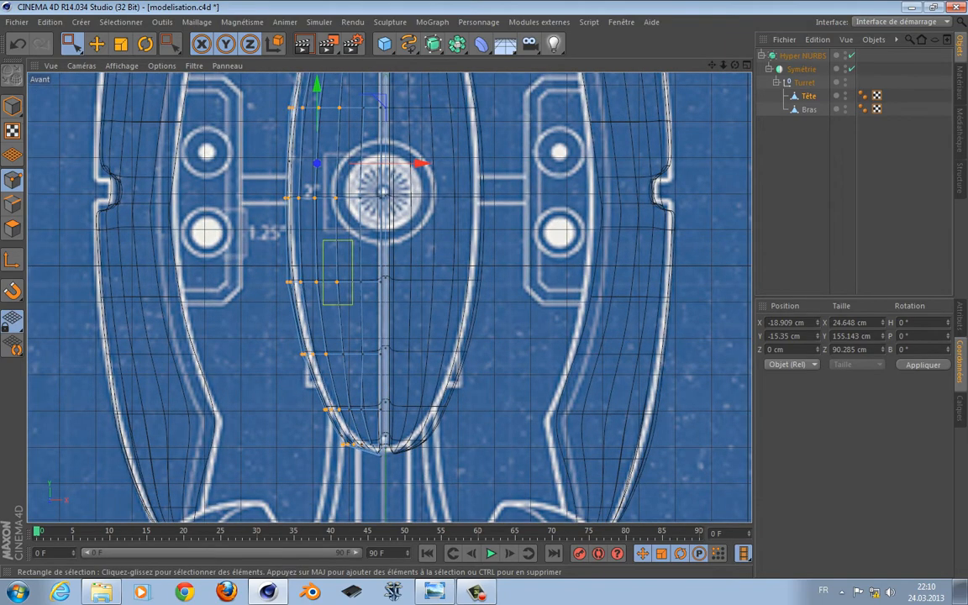
middle_click_drag(353, 277, 376, 411, "alt")
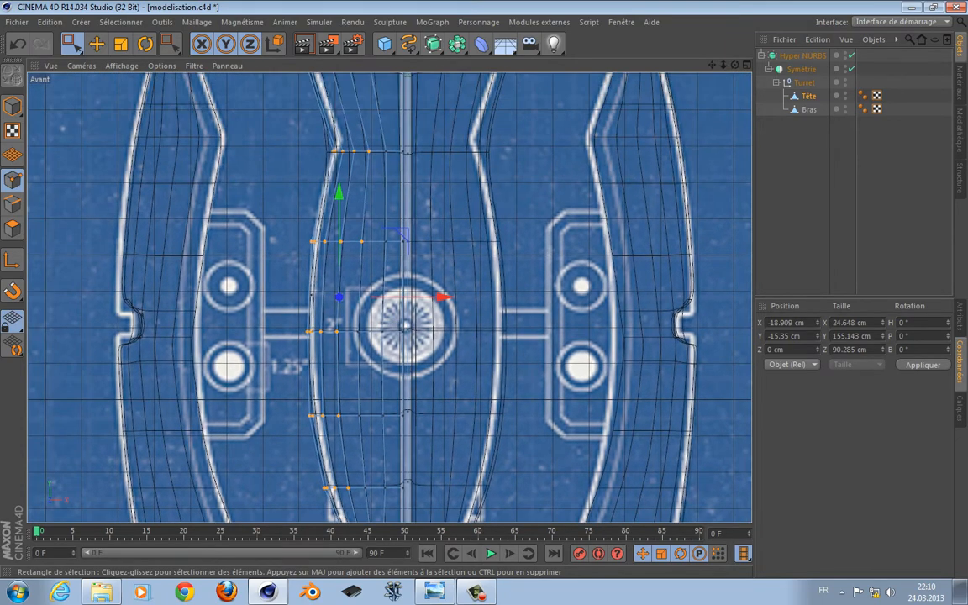
middle_click_drag(370, 286, 363, 353, "alt")
middle_click_drag(353, 277, 380, 370, "alt")
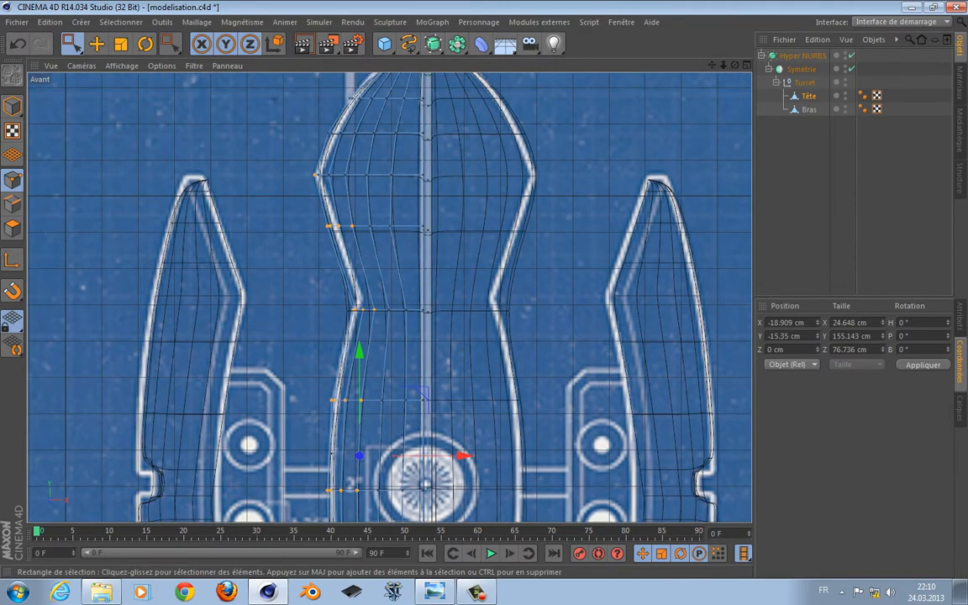
middle_click_drag(365, 211, 364, 273, "alt")
key("Delete")
- Try moving Tête's point row just above the bottom tip outward to X -8.823 cm
scroll(366, 218, "down", 2)
scroll(365, 218, "down", 4)
middle_click_drag(370, 470, 357, 231, "alt")
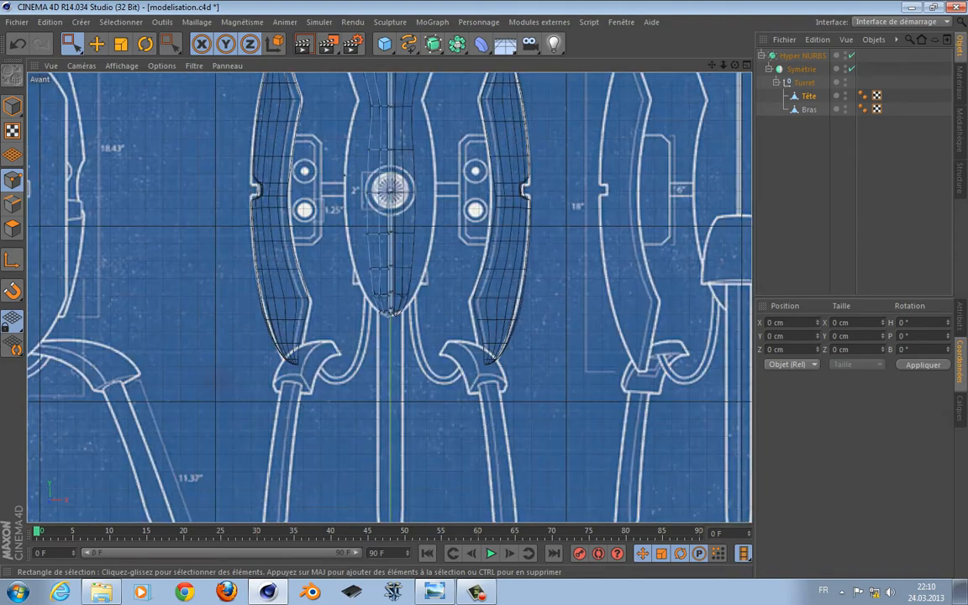
scroll(368, 362, "up", 8)
middle_click_drag(405, 261, 387, 326, "alt")
left_click_drag(356, 245, 408, 289)
mouse_move(490, 269)
left_mouse_down()
mouse_move(468, 269)
mouse_move(486, 269)
left_mouse_up()
scroll(339, 260, "up", 1)
scroll(339, 259, "down", 2)
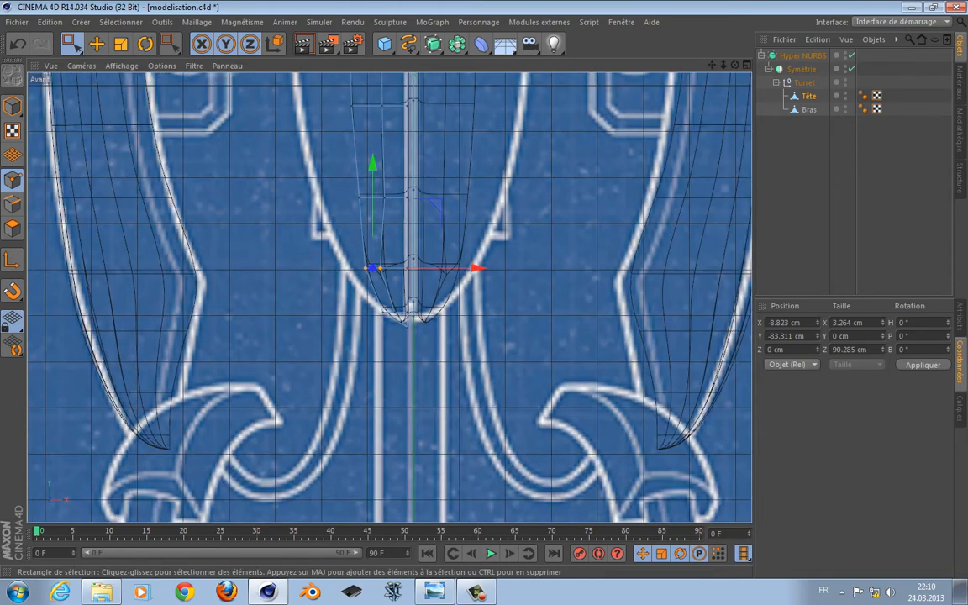
scroll(319, 262, "down", 1)
scroll(306, 258, "down", 1)
- Select Tête's side points from the waist down to the bottom tip and move them outward to X -13.221 cm
middle_click_drag(361, 148, 398, 322, "alt")
scroll(331, 331, "up", 3)
middle_click_drag(322, 187, 325, 277, "alt")
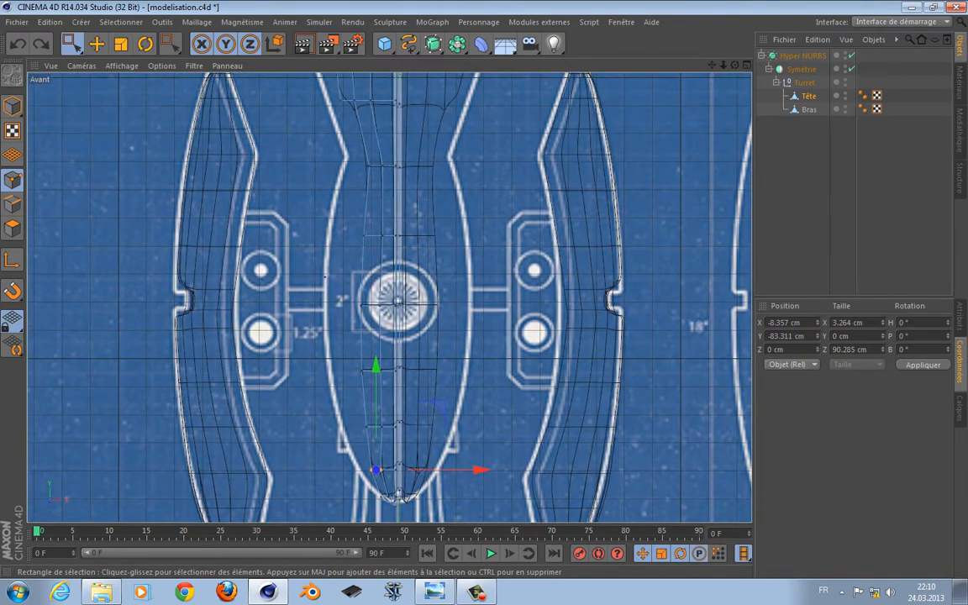
left_click_drag(297, 114, 390, 509)
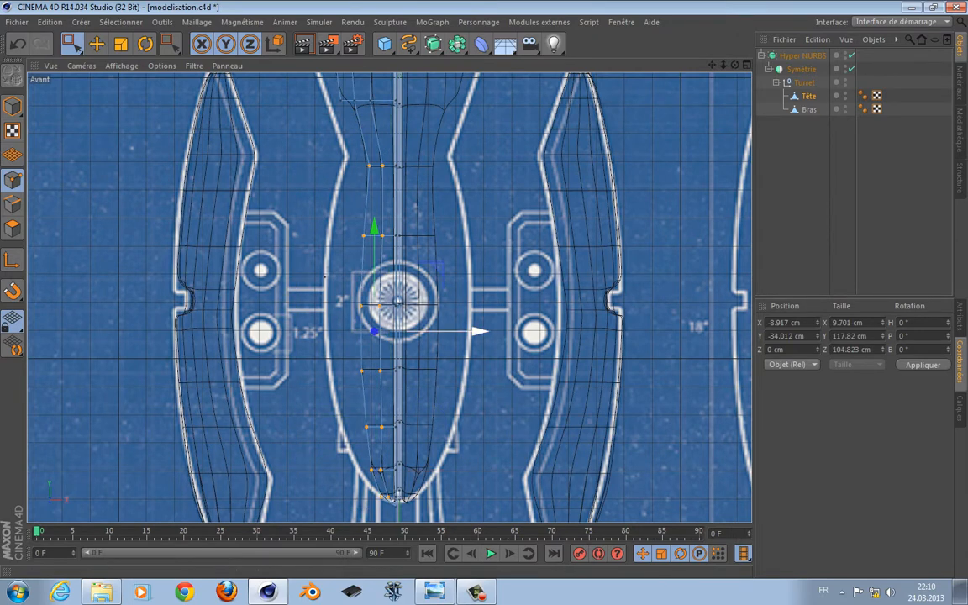
left_click_drag(476, 331, 462, 331)
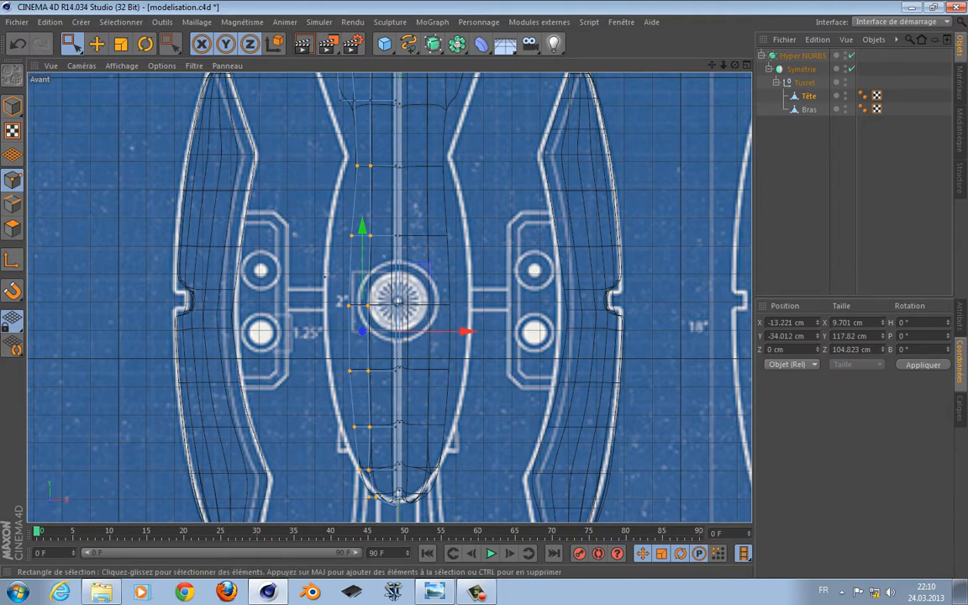
- Select only Tête's outermost column of points below the waist and move it outward to X -19.051 cm
left_click_drag(266, 142, 361, 486)
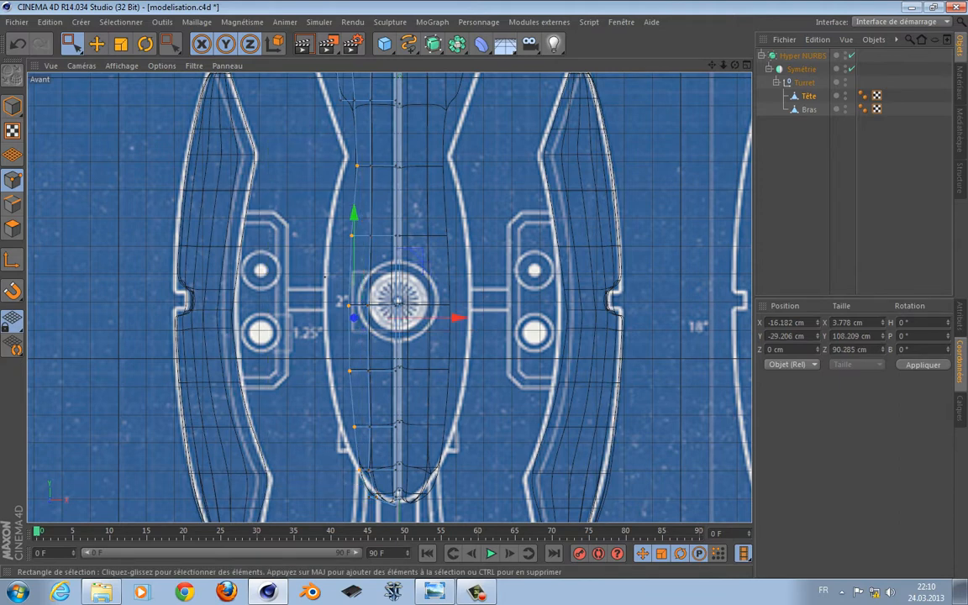
left_click_drag(457, 318, 449, 317)
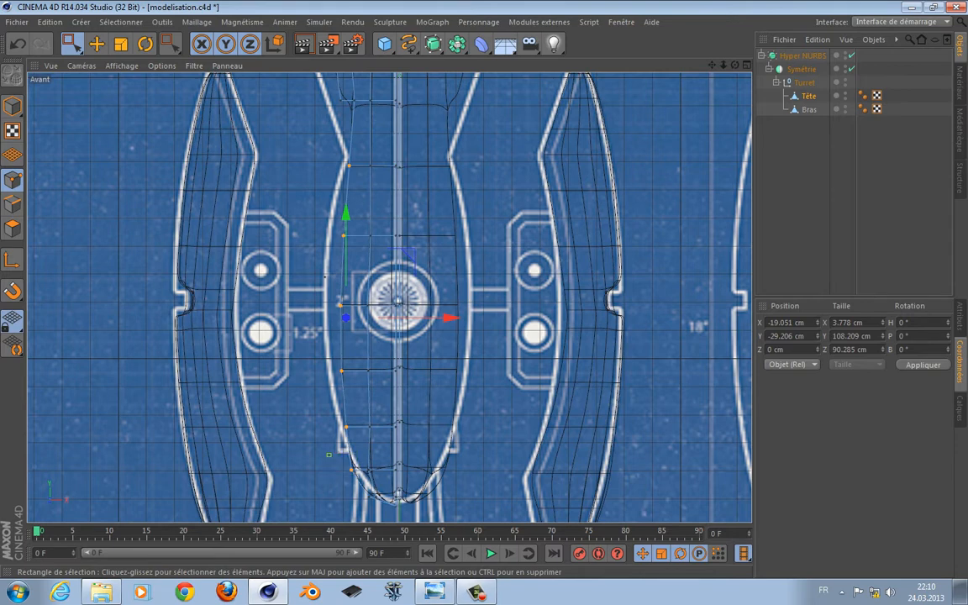
left_click(329, 454)
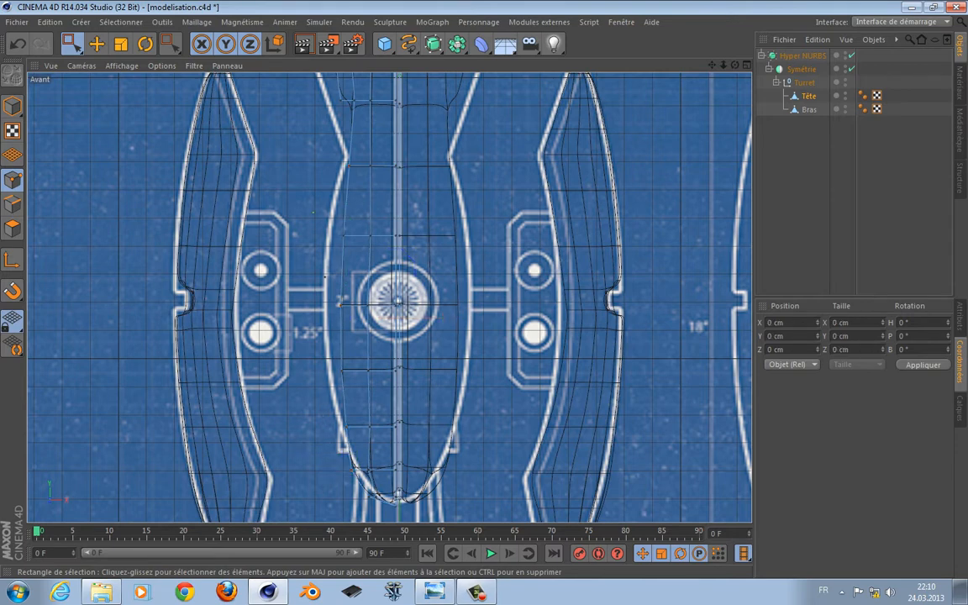
- Move Tête's outermost middle points further outward towards the blueprint outline, placing the ones at eye level at X -25.962 cm
left_click_drag(313, 212, 368, 446)
left_click_drag(448, 331, 431, 305)
left_click(329, 305)
- Delete Tête's outermost points on the row just below the head's widest level
middle_click_drag(431, 305, 435, 479, "alt")
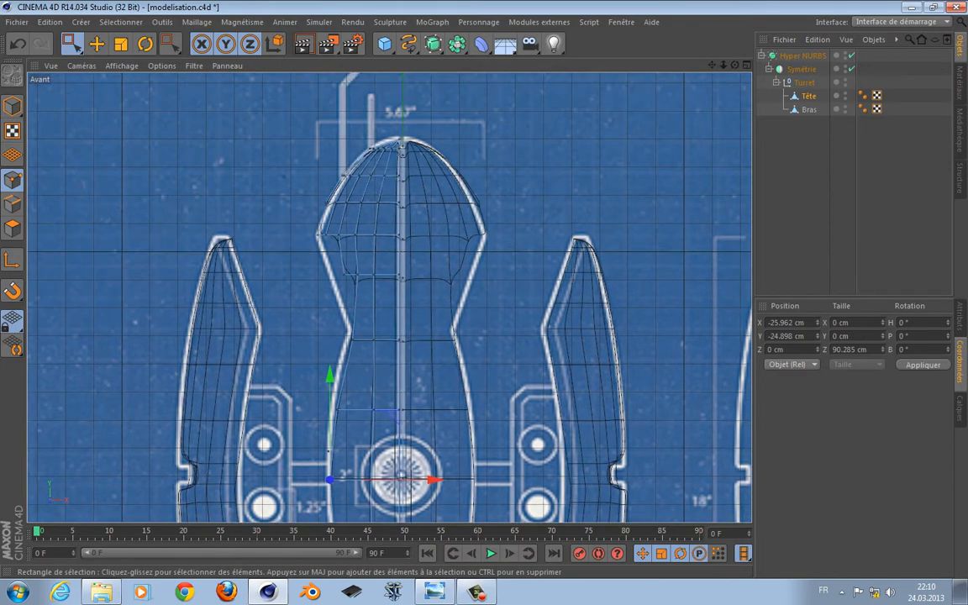
scroll(330, 331, "up", 5)
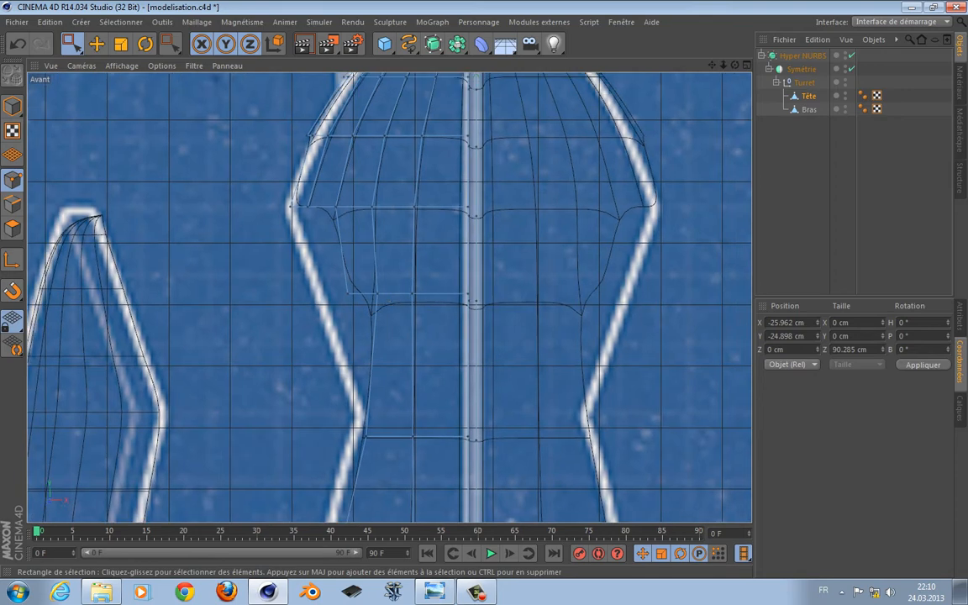
left_click_drag(358, 308, 362, 312)
key("Delete")
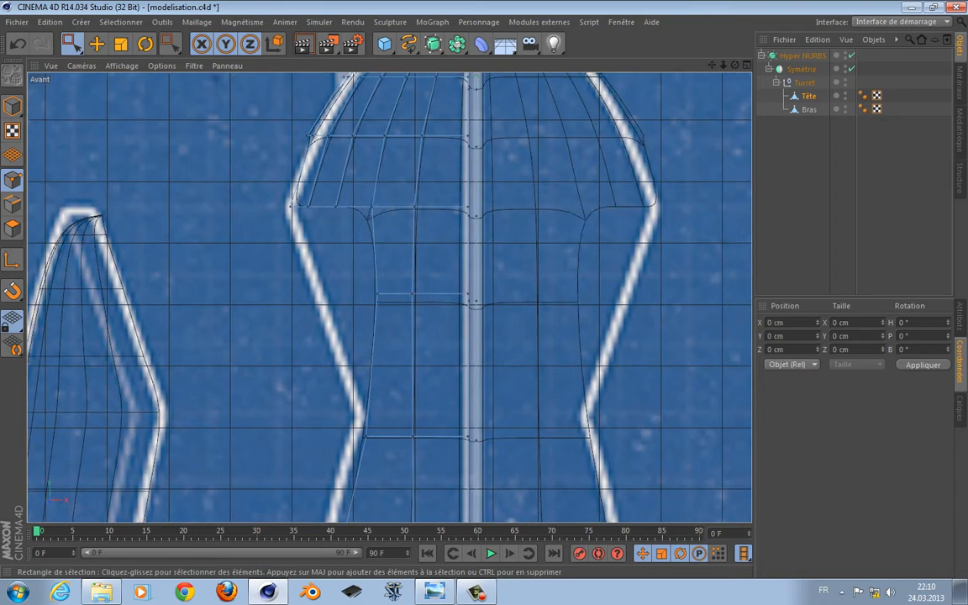
- Delete Tête's outer points on the head's widest row and on the row directly above it
middle_click_drag(264, 84, 263, 184, "alt")
left_click_drag(263, 184, 356, 346)
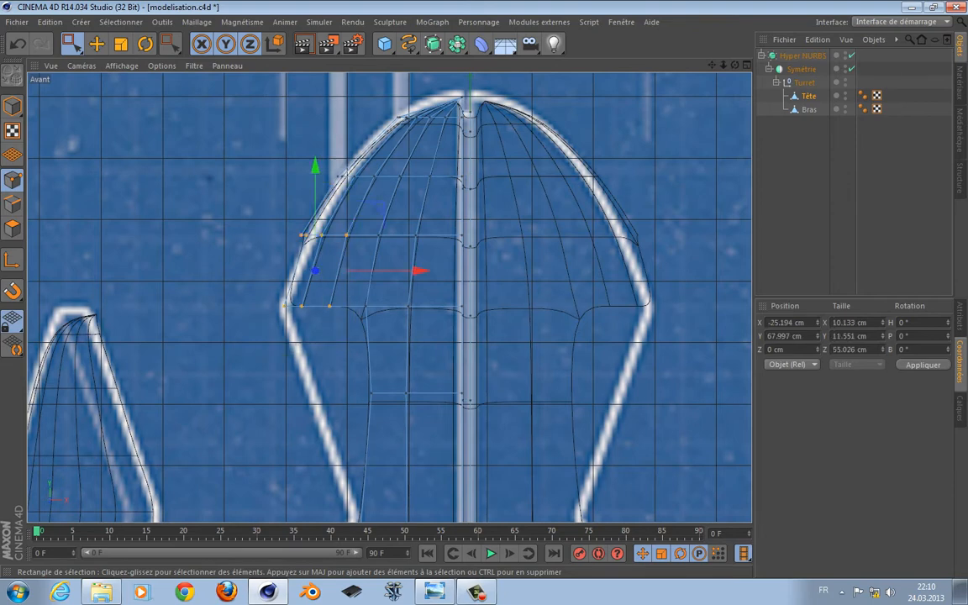
key("Delete")
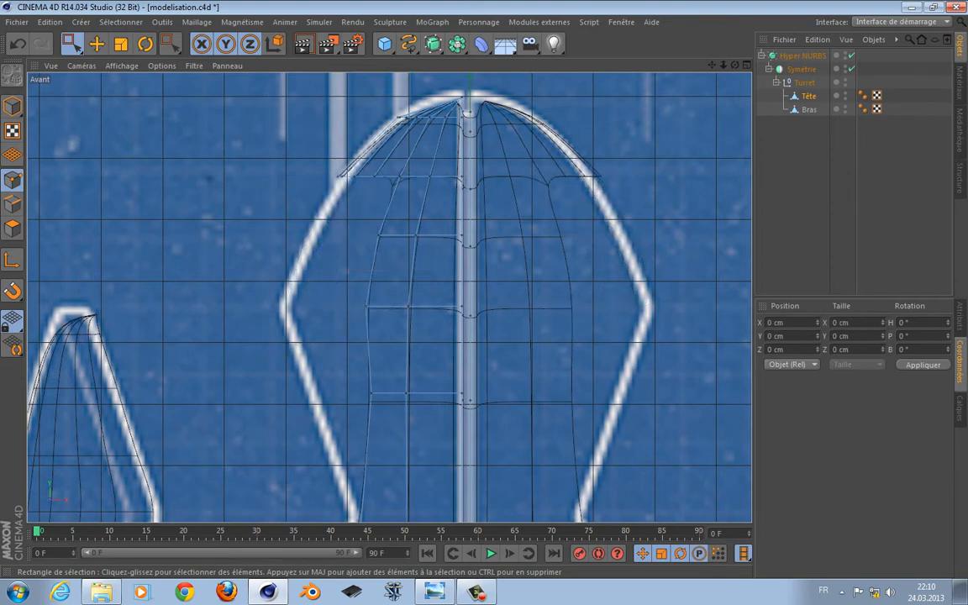
- Delete Tête's outer points on the two rows closest to the top of the head
left_click_drag(390, 180, 390, 180)
key("Delete")
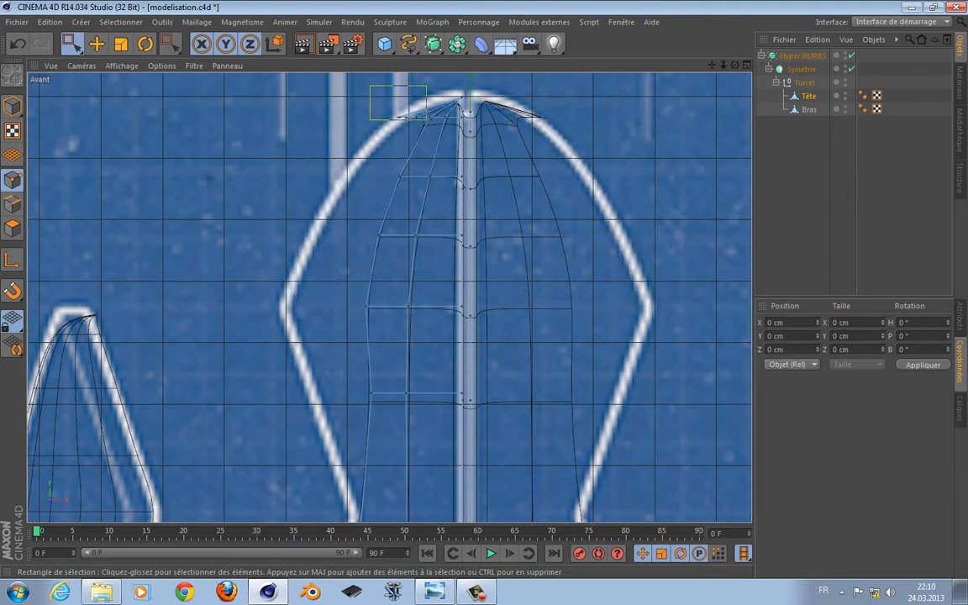
left_click_drag(426, 118, 426, 118)
key("Delete")
scroll(341, 299, "down", 3)
middle_click_drag(341, 298, 349, 195, "alt")
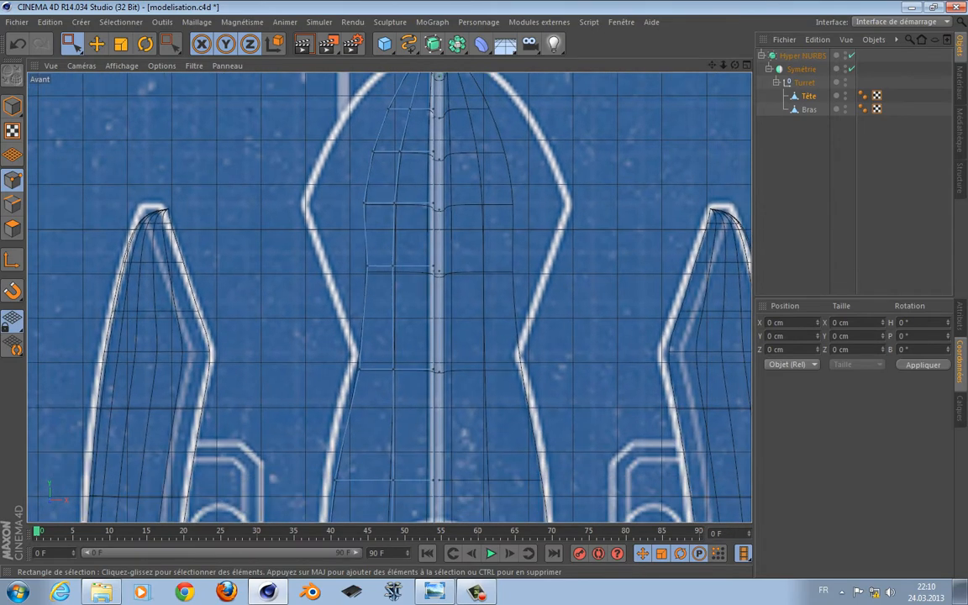
left_click_drag(370, 256, 410, 286)
mouse_move(483, 266)
left_mouse_down()
mouse_move(451, 265)
mouse_move(475, 265)
left_mouse_up()
key("ctrl+z")
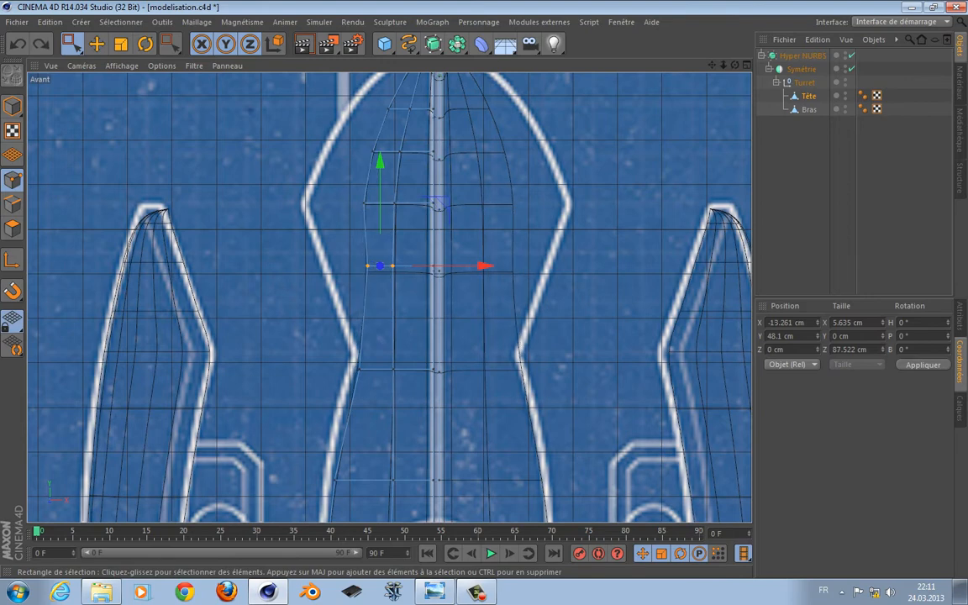
- Select Tête's two outer columns of points above the waist and move them outward together to X -14.137 cm
middle_click_drag(378, 218, 385, 295, "alt")
mouse_move(344, 117)
left_mouse_down()
mouse_move(362, 280)
mouse_move(434, 357)
mouse_move(426, 358)
left_mouse_up()
left_click_drag(496, 242, 486, 241)
key("ctrl+z")
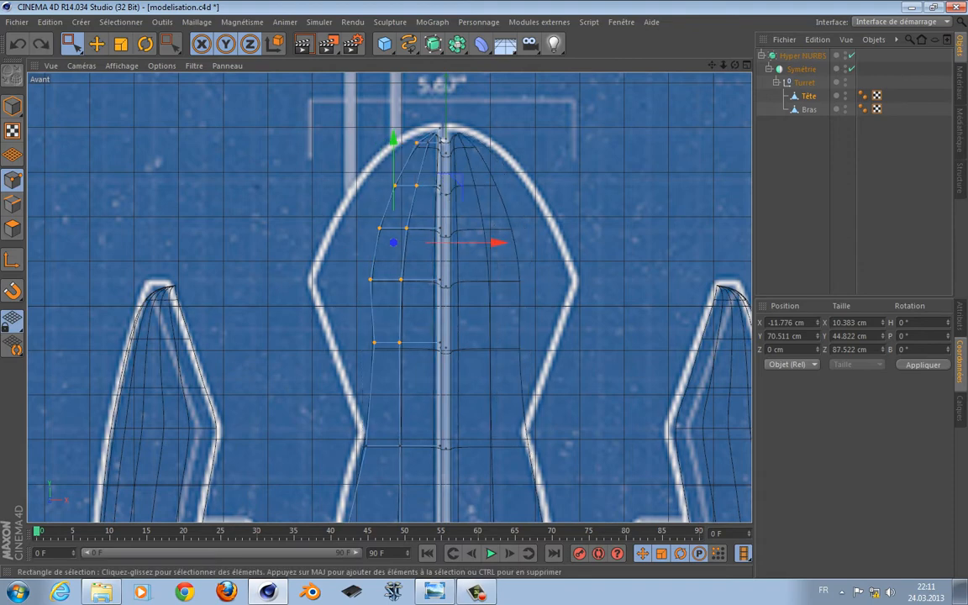
left_click_drag(500, 242, 486, 242)
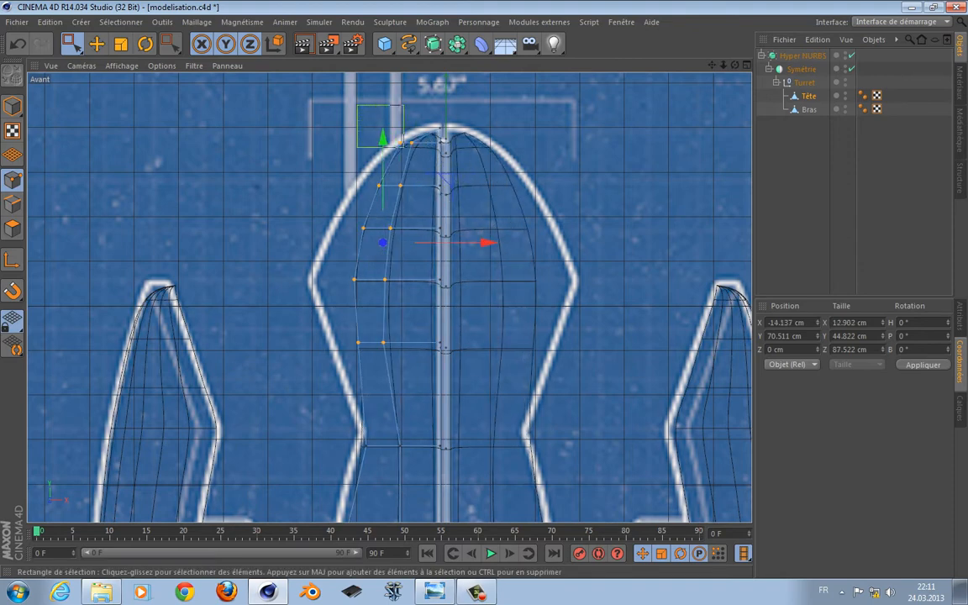
- Select only Tête's outermost column of points above the waist and move it outward to X -19.017 cm
left_click_drag(357, 105, 403, 147)
left_click_drag(382, 241, 383, 241, "shift")
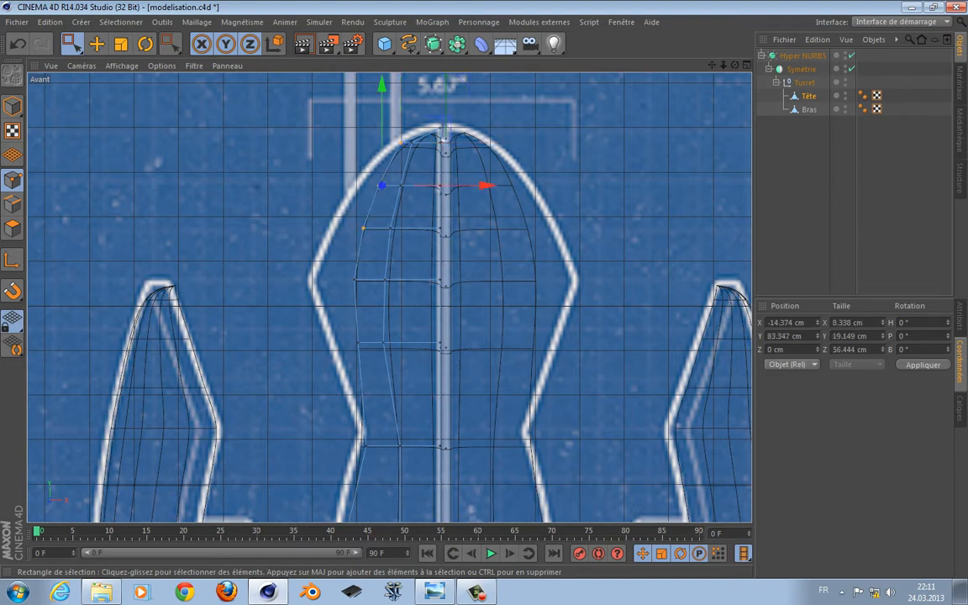
left_click_drag(304, 252, 363, 386, "shift")
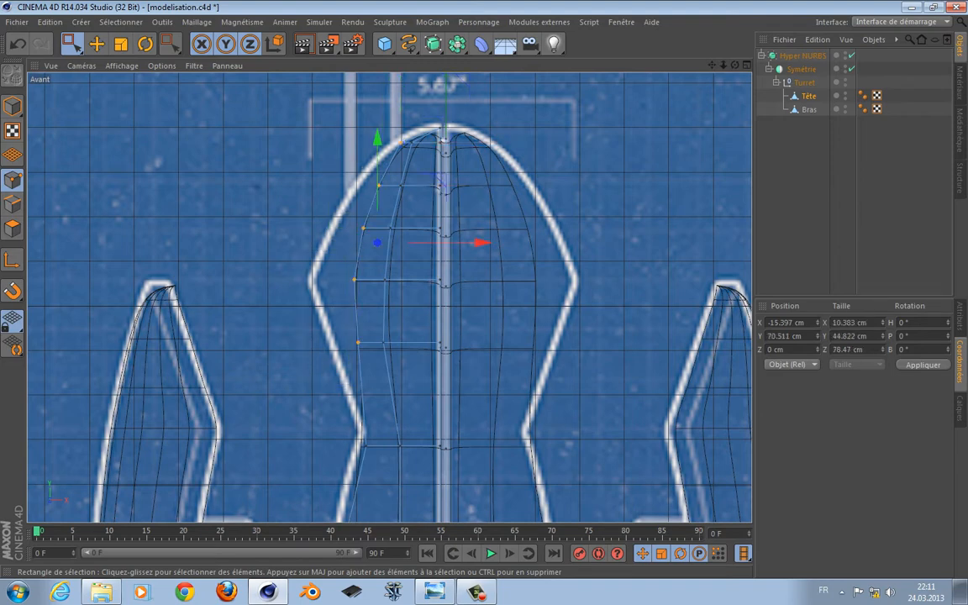
left_click_drag(470, 243, 455, 243)
- Move Tête's outermost upper points further outward onto the blueprint outline, placing those at the widest level at X -30.846 cm
left_click_drag(374, 279, 378, 305)
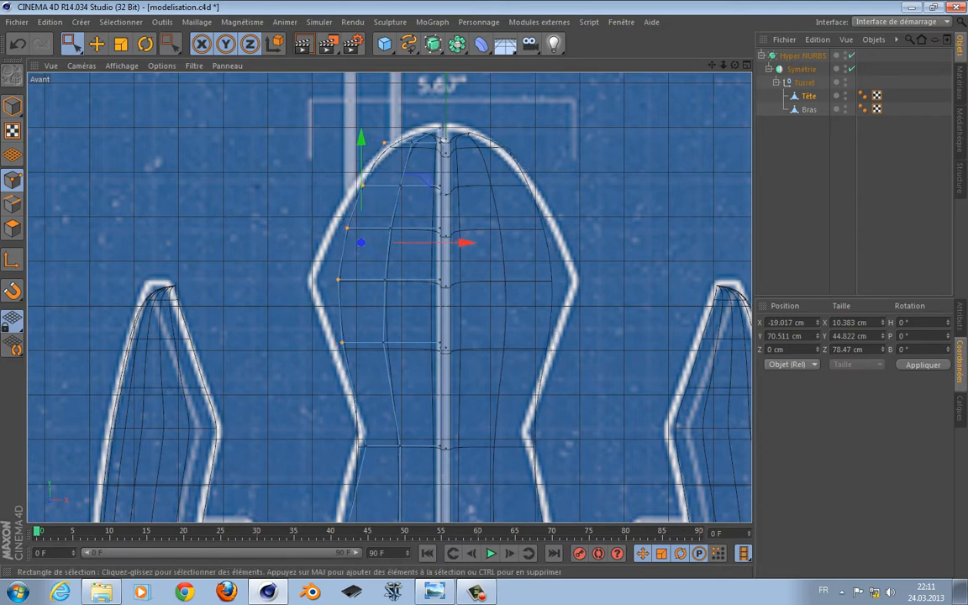
left_click_drag(455, 232, 448, 232)
left_click_drag(290, 216, 352, 293)
left_click_drag(441, 253, 415, 280)
left_click(323, 280)
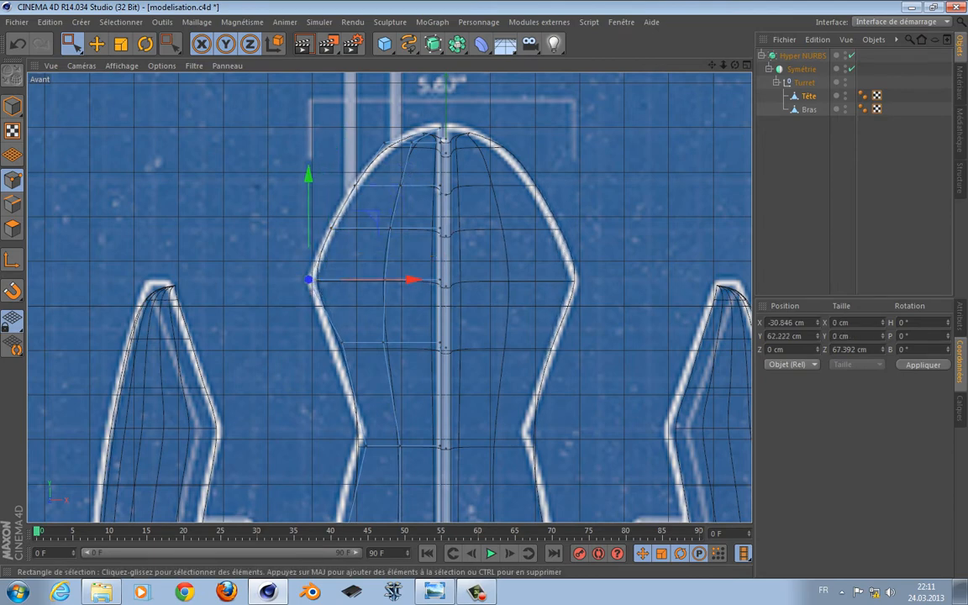
- Move Tête's outermost points at the waist slightly outward to X -18.523 cm
middle_click_drag(404, 397, 371, 222, "alt")
scroll(372, 222, "up", 4)
left_click_drag(357, 317, 357, 317)
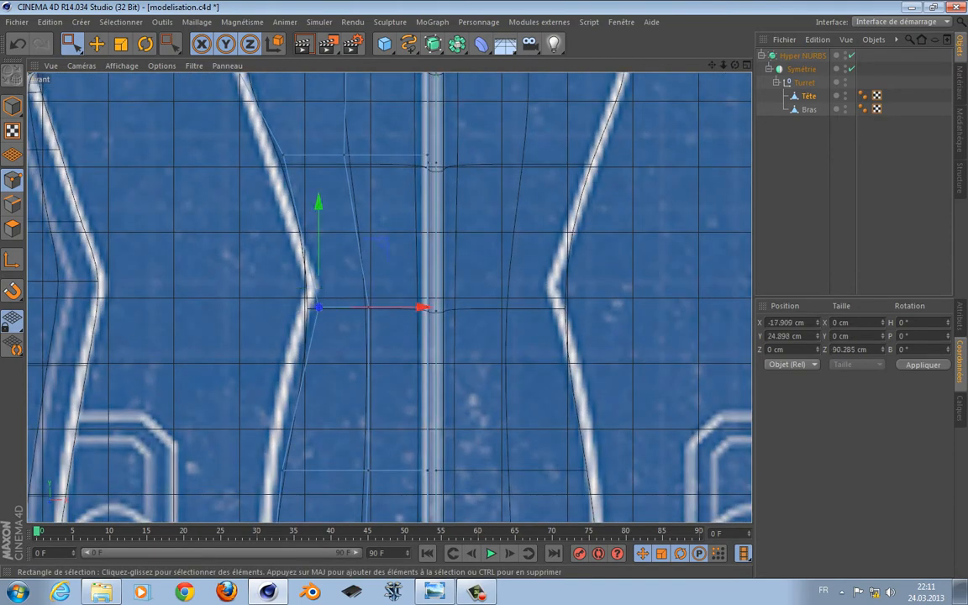
scroll(353, 311, "up", 2)
- Flatten Tête's second-lowest full row of points by setting its Y size to 0 cm
scroll(353, 313, "down", 7)
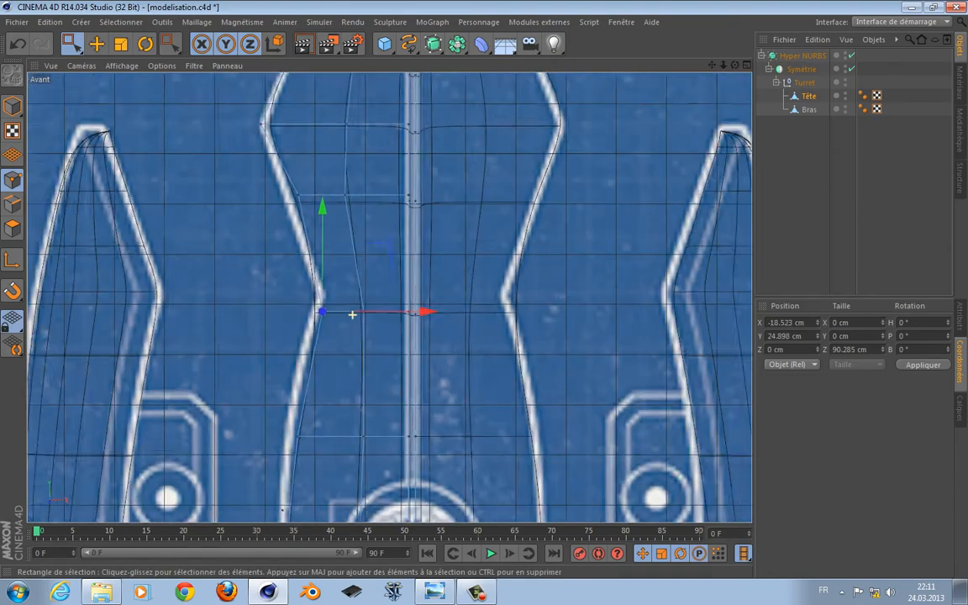
middle_click_drag(398, 506, 389, 297, "alt")
scroll(383, 329, "up", 8)
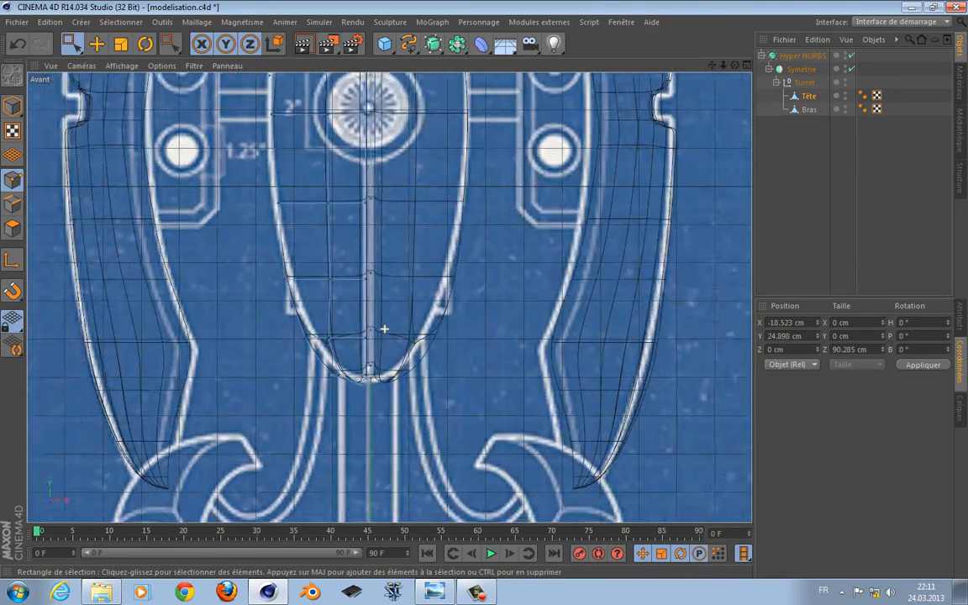
left_click_drag(415, 337, 85, 424)
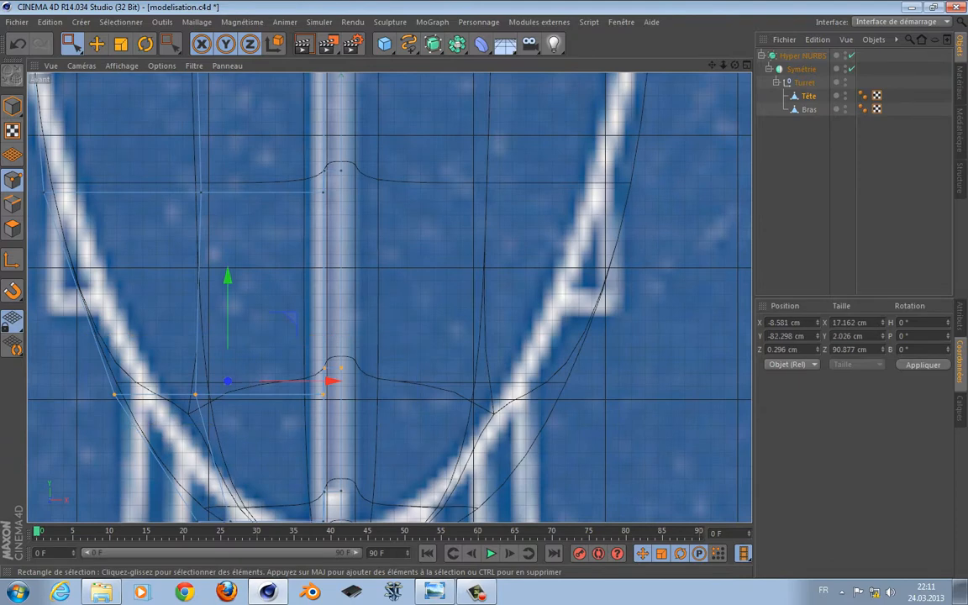
left_click_drag(864, 336, 832, 336)
type("0")
key("Return")
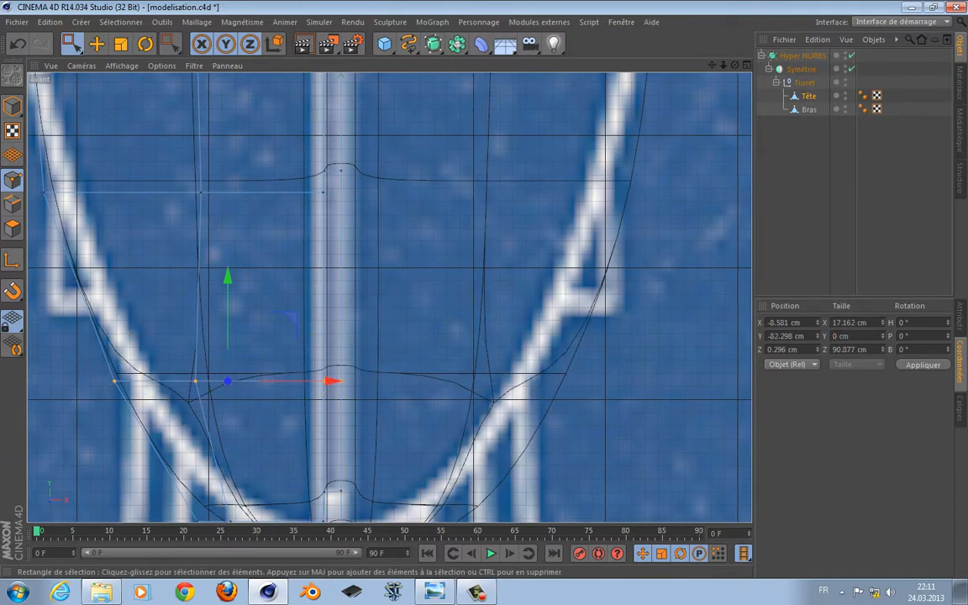
- Flatten Tête's lowest full row of points, just above the bottom tip, by setting its Y size to 0 cm
middle_click_drag(353, 395, 429, 271, "alt")
left_click_drag(487, 378, 168, 325)
left_click_drag(864, 336, 832, 336)
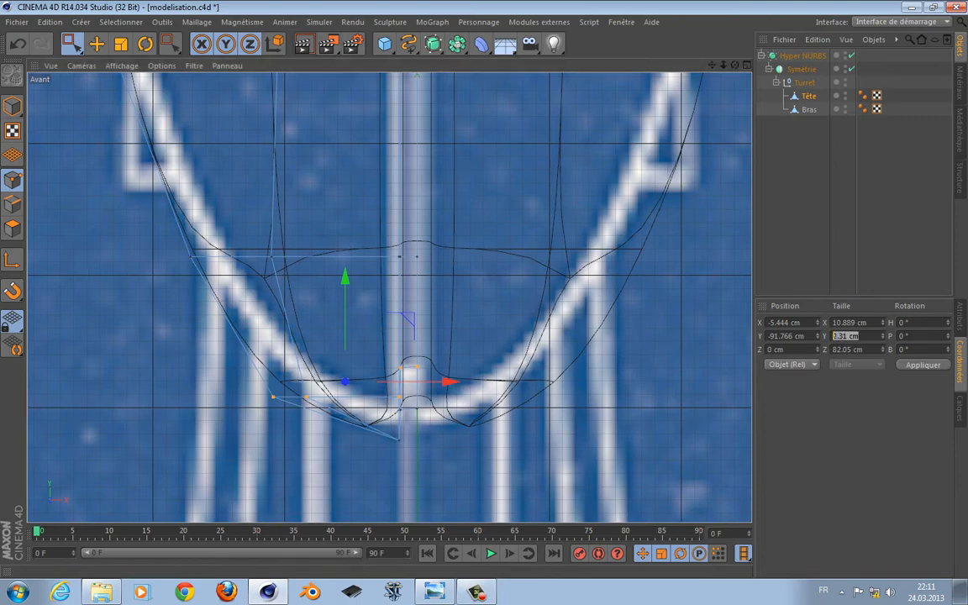
type("0")
key("Return")
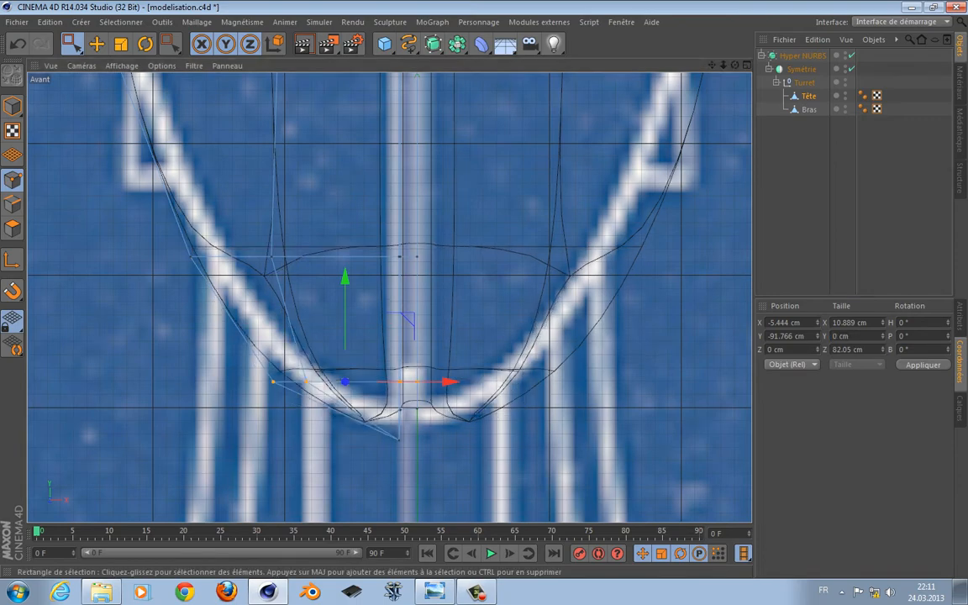
- Flatten Tête's third row of points from the bottom by setting its Y size to 0 cm
scroll(442, 383, "down", 5)
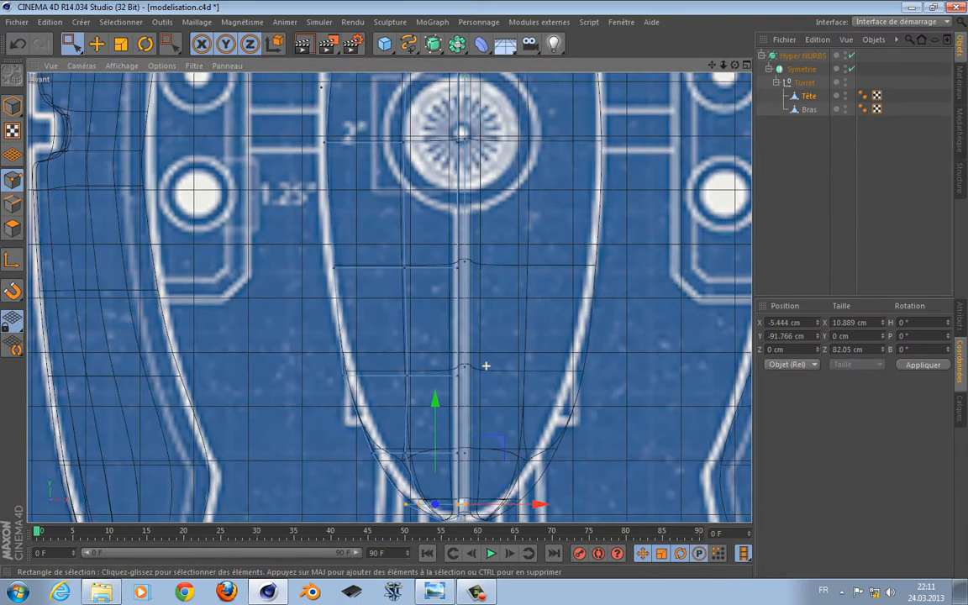
left_click_drag(518, 349, 282, 402)
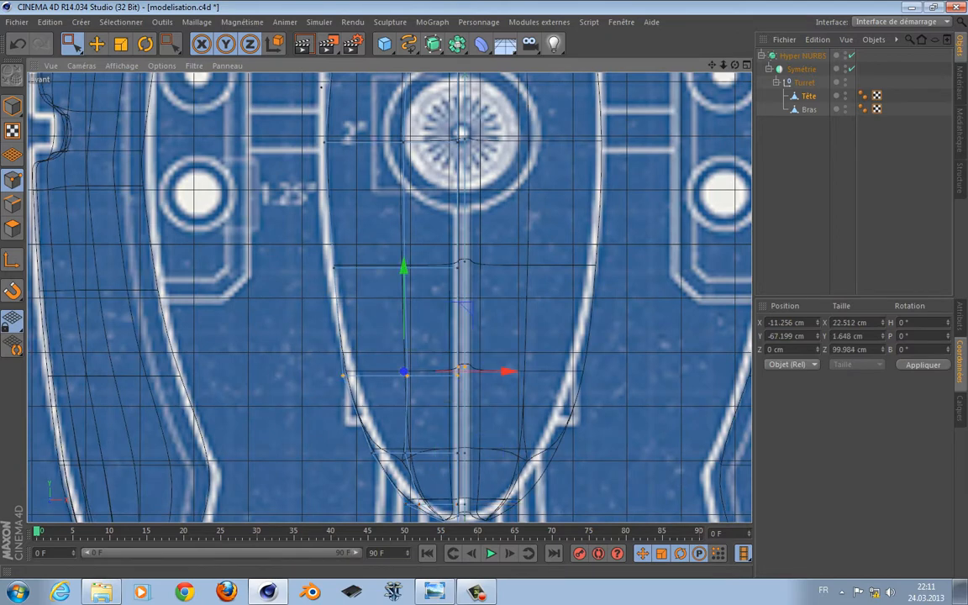
double_click(847, 337)
type("0")
key("Return")
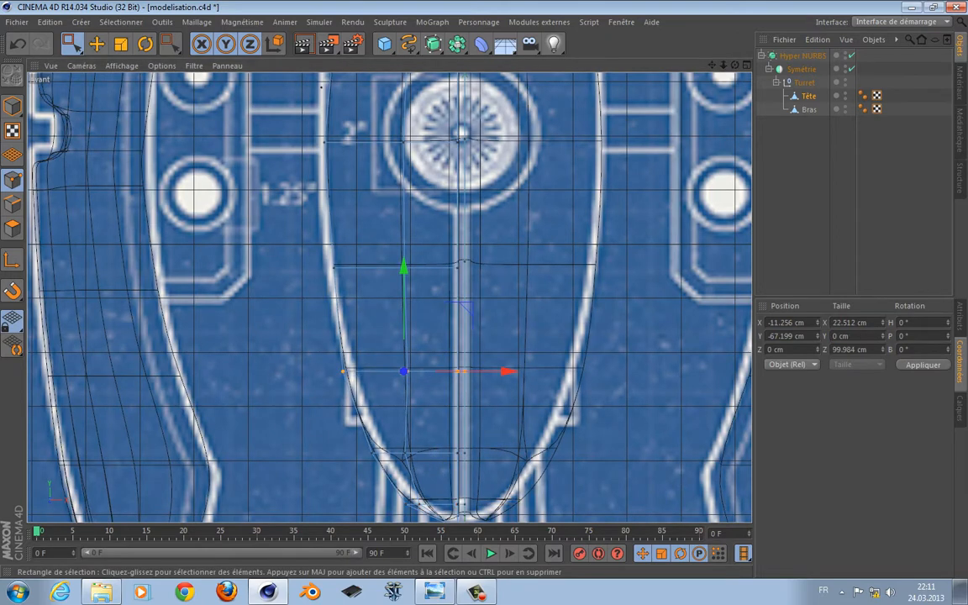
- Flatten Tête's row of points just below the eye by setting its Y size to 0 cm
left_click_drag(514, 239, 294, 292)
double_click(846, 337)
type("0")
key("Return")
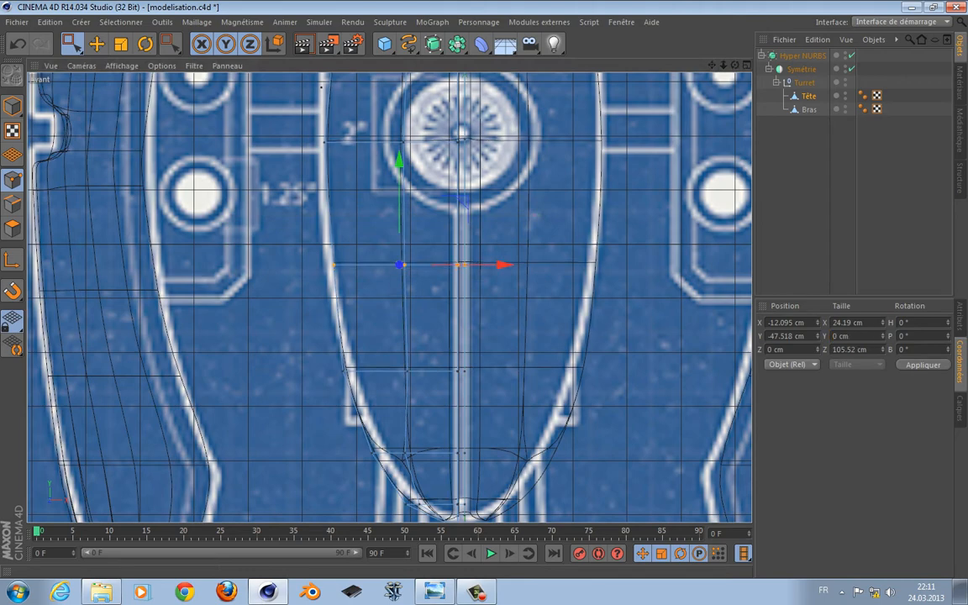
- Flatten Tête's row of points at the centre of the eye by setting its Y size to 0 cm
middle_click_drag(504, 219, 508, 385, "alt")
left_click_drag(514, 282, 294, 336)
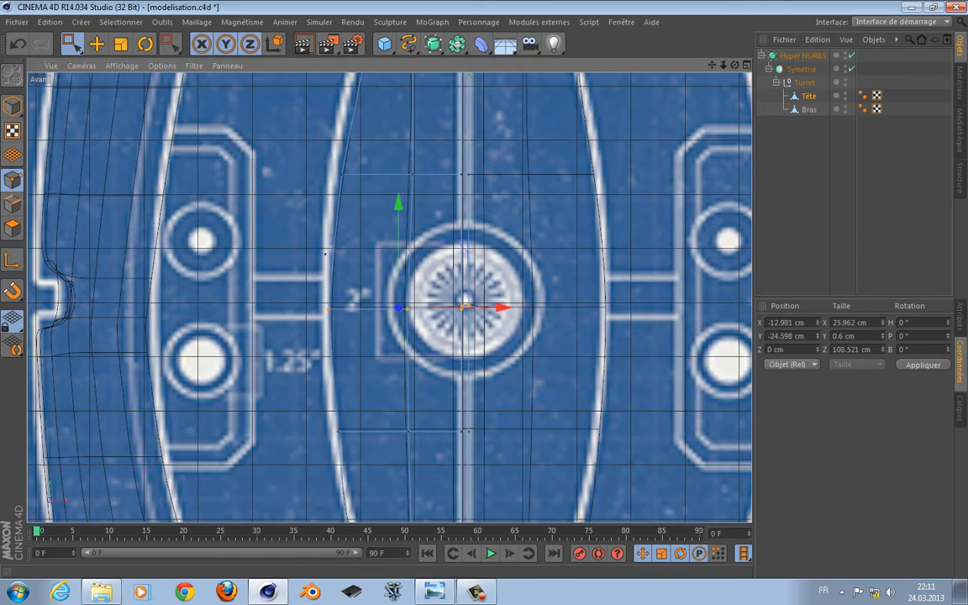
double_click(847, 336)
key("Return")
- Set the Y size of Tête's row just above the eye to 0 cm and move its outermost points outward to X -25.01 cm
middle_click_drag(269, 158, 277, 274, "alt")
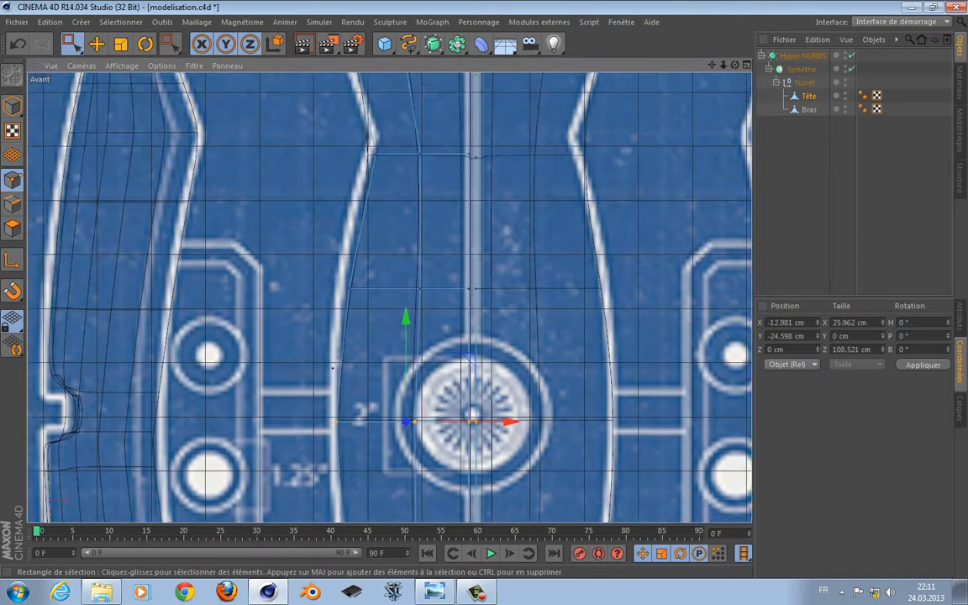
scroll(277, 274, "down", 1)
left_click_drag(262, 276, 504, 340)
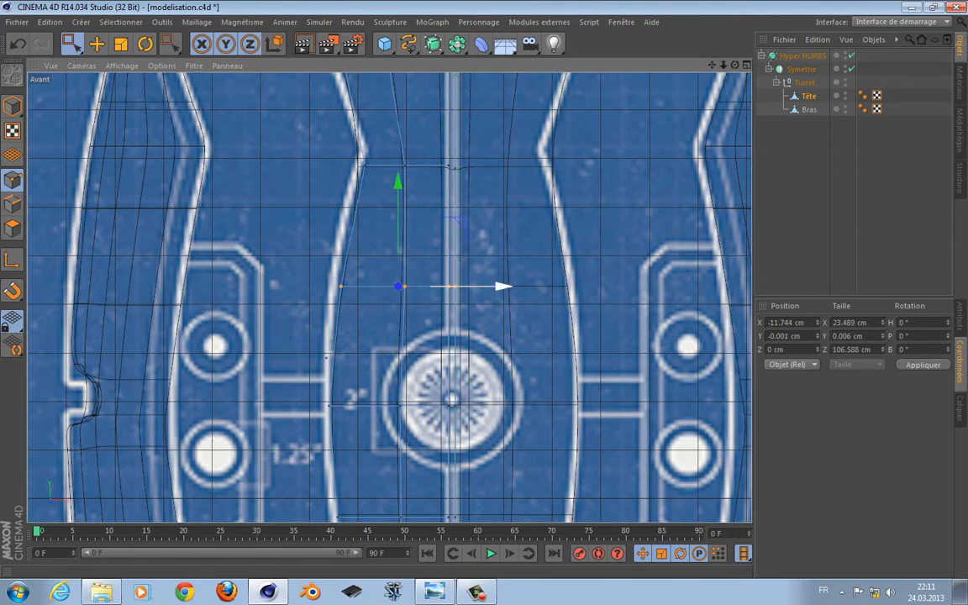
double_click(847, 336)
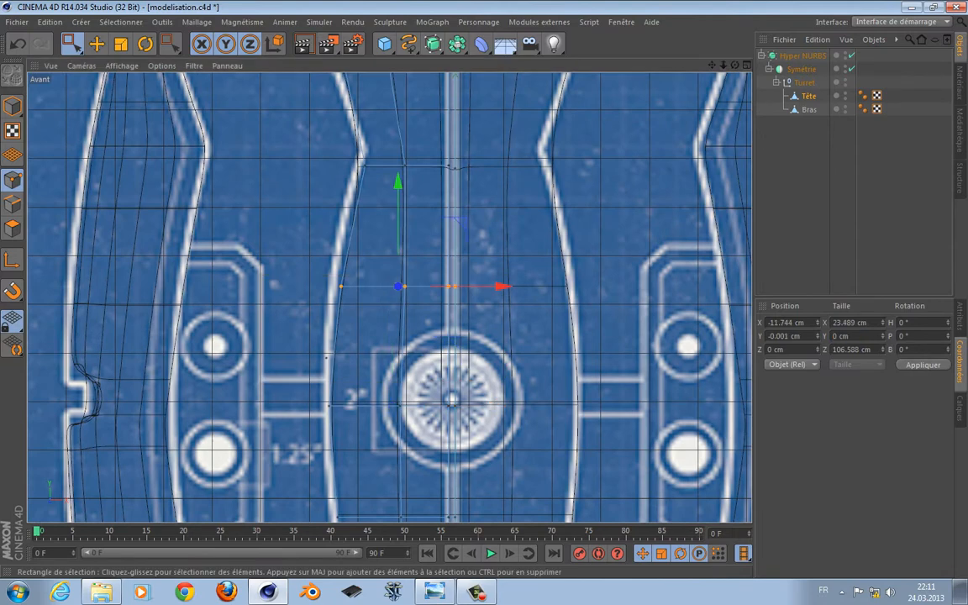
left_click_drag(329, 276, 353, 297)
left_click_drag(442, 286, 434, 286)
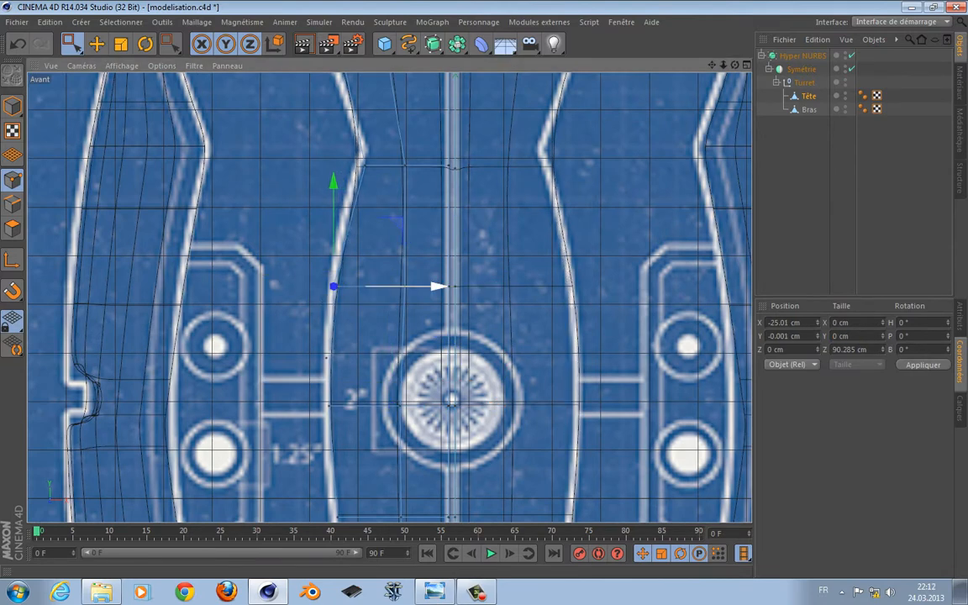
- Flatten Tête's row of points at the waist by setting its Y size to 0 cm
middle_click_drag(434, 286, 430, 382, "alt")
scroll(390, 297, "up", 5)
left_click_drag(321, 207, 512, 254)
double_click(847, 336)
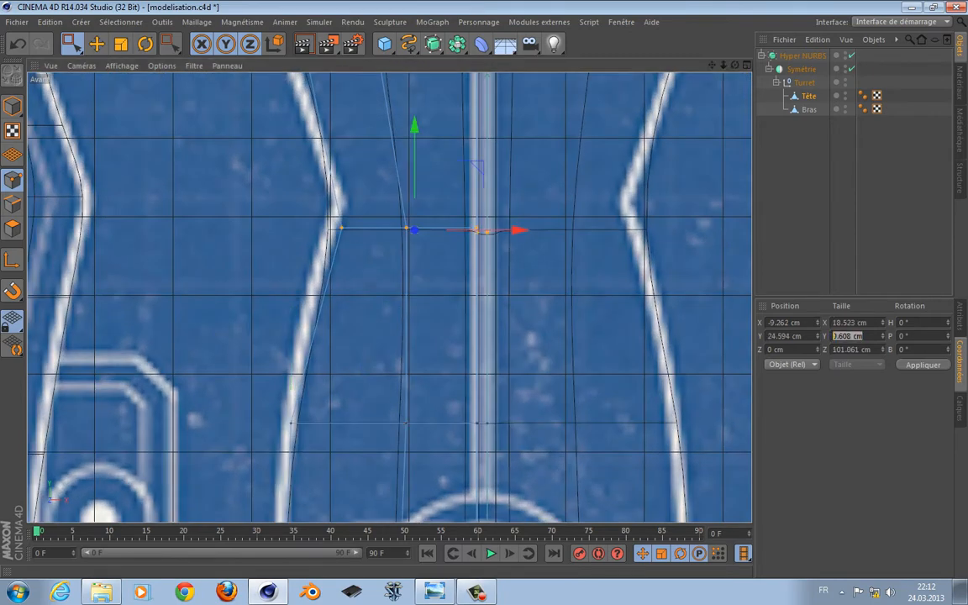
type("0")
key("Return")
- Set the Y size of Tête's first row above the waist to 0 cm and move its outermost points outward to the blueprint outline
middle_click_drag(412, 252, 430, 461, "alt")
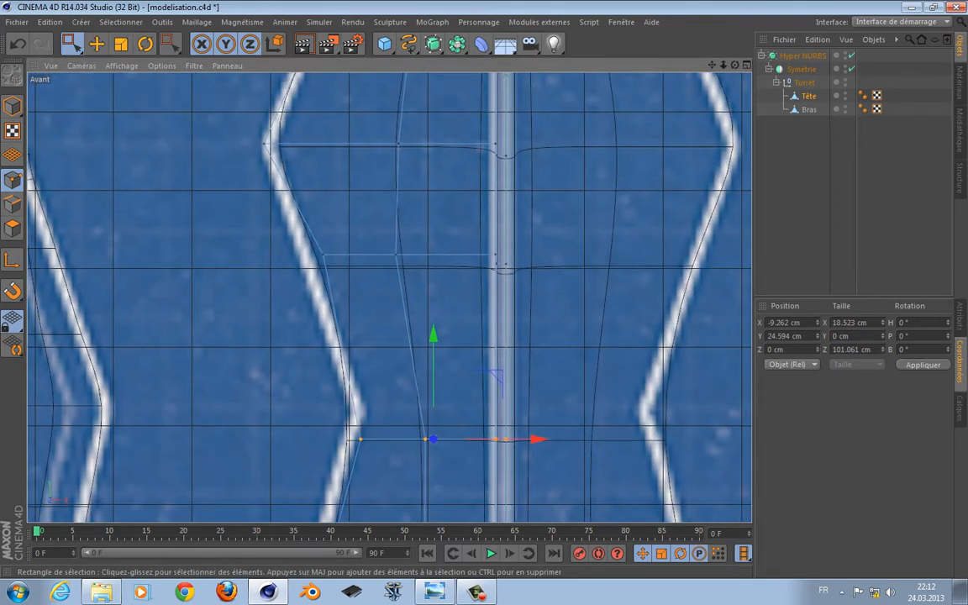
left_click_drag(257, 226, 570, 297)
double_click(845, 336)
type("0")
key("Return")
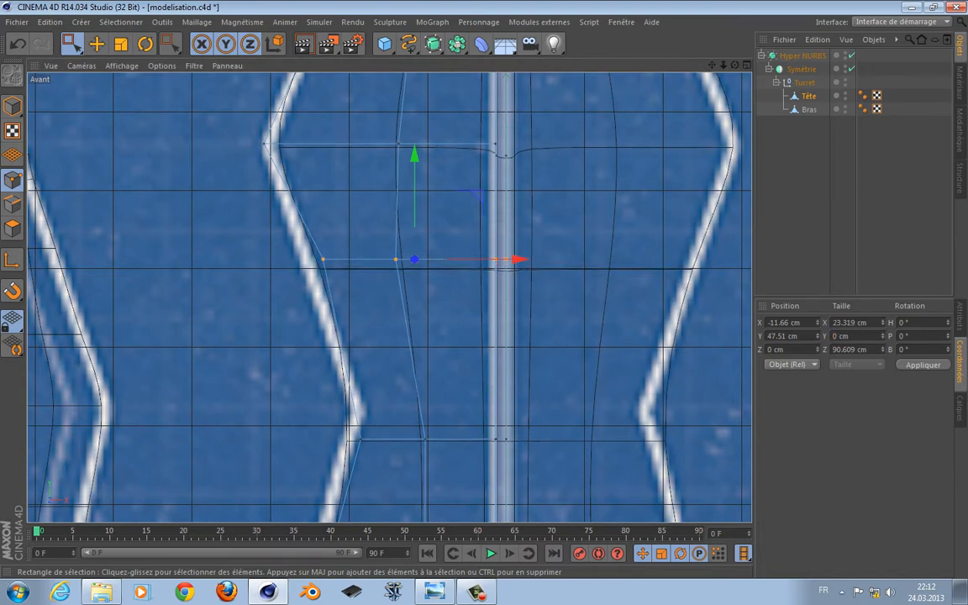
left_click_drag(307, 242, 395, 257)
- Flatten the row of points at Tête's widest level by setting its Y size to 0 cm
middle_click_drag(394, 250, 385, 350, "alt")
left_click_drag(567, 233, 235, 273)
double_click(846, 336)
type("0")
key("Return")
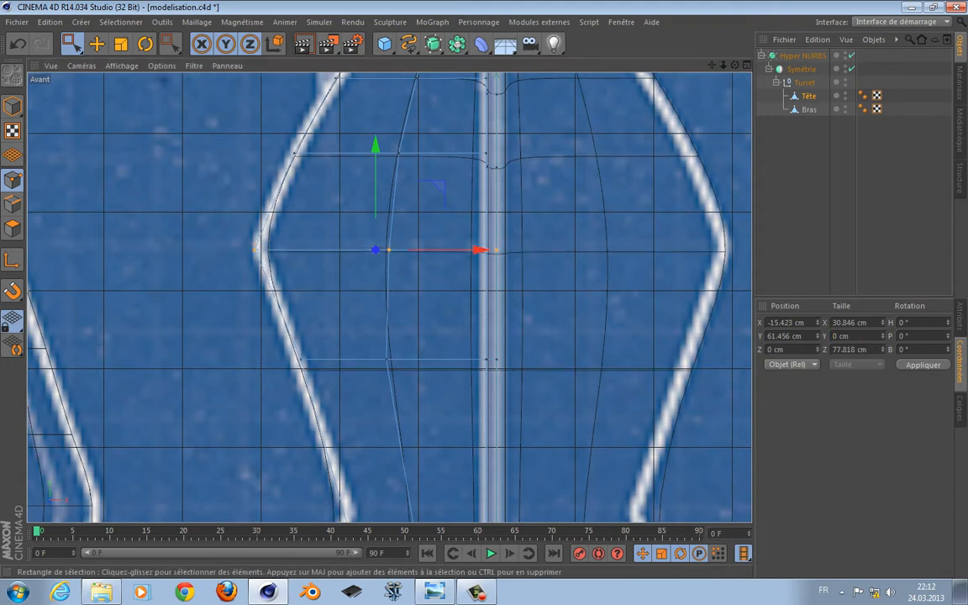
- Flatten each of the two rows of points directly above Tête's widest level by setting its Y size to 0 cm
middle_click_drag(395, 252, 387, 352, "alt")
left_click_drag(559, 228, 239, 262)
left_click_drag(574, 204, 175, 280)
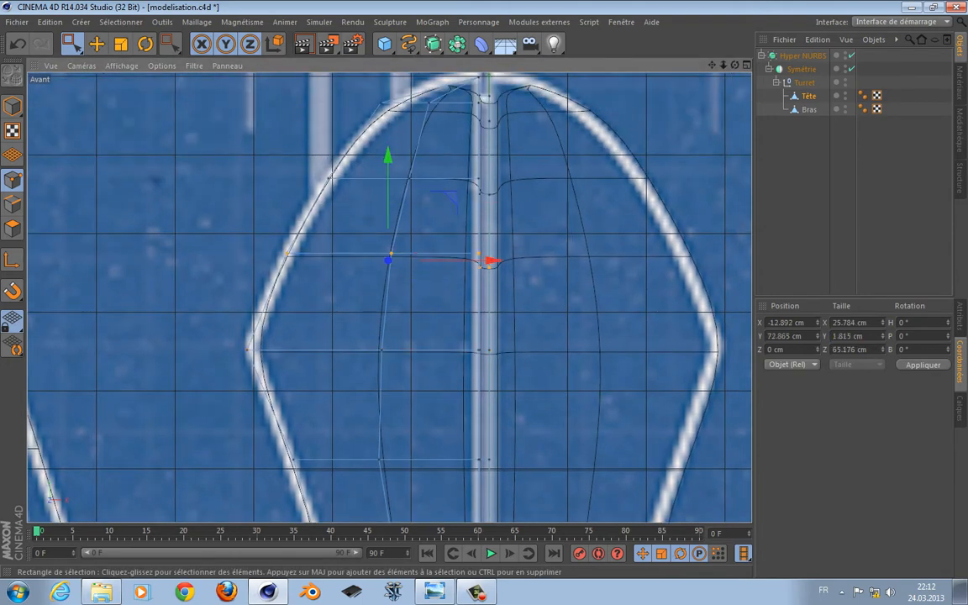
double_click(845, 336)
left_click_drag(521, 164, 321, 196)
type("0")
key("Return")
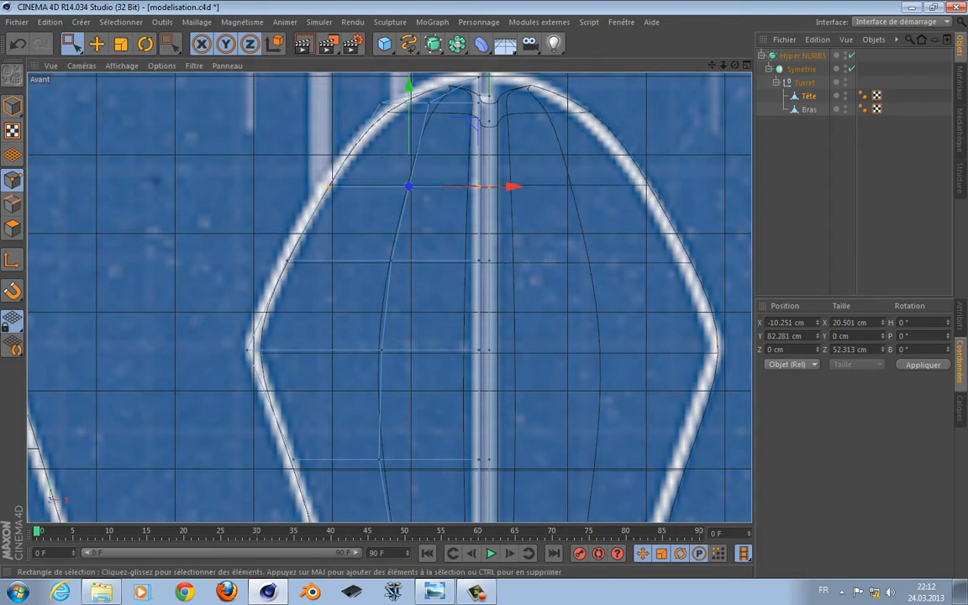
- Set the Y size of Tête's row of points nearest the top to 0 cm and save the project
left_click_drag(374, 92, 504, 126)
double_click(847, 336)
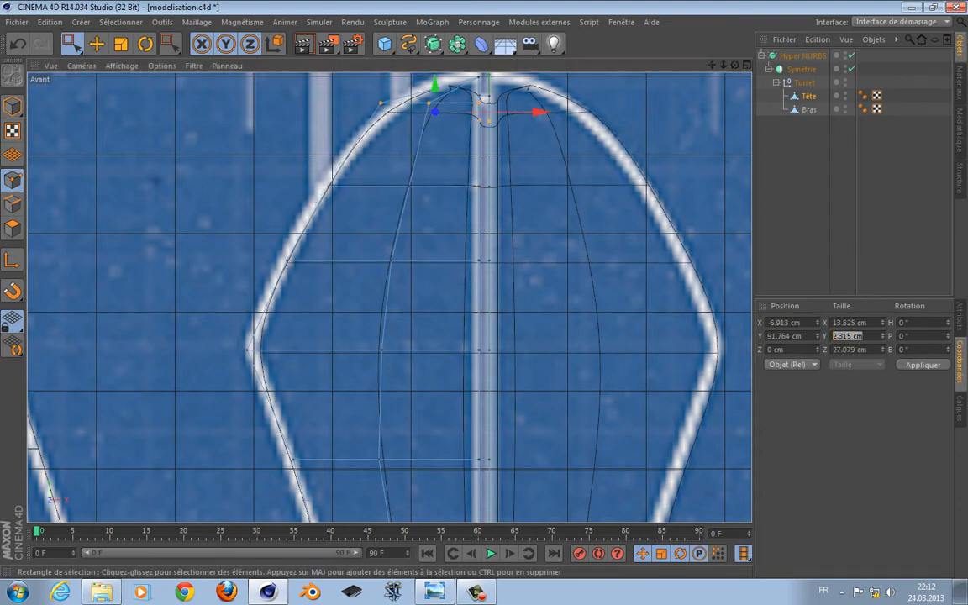
type("0")
key("Return")
key("ctrl+s")
- Examine the turret's head and arms from several angles in perspective, with Hyper NURBS smoothing off and on
key("F5")
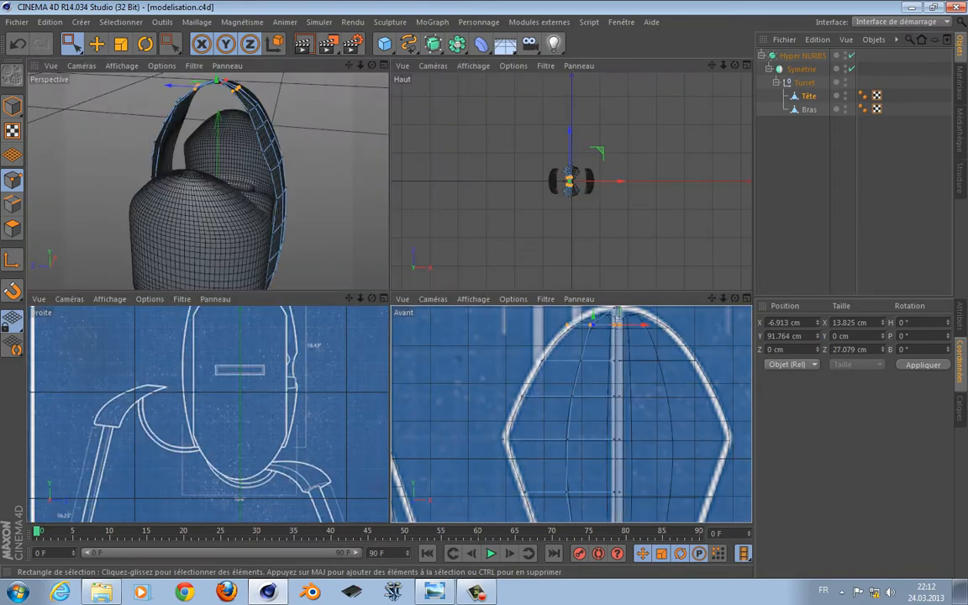
key("F1")
left_click_drag(389, 297, 389, 297, "alt")
key("q")
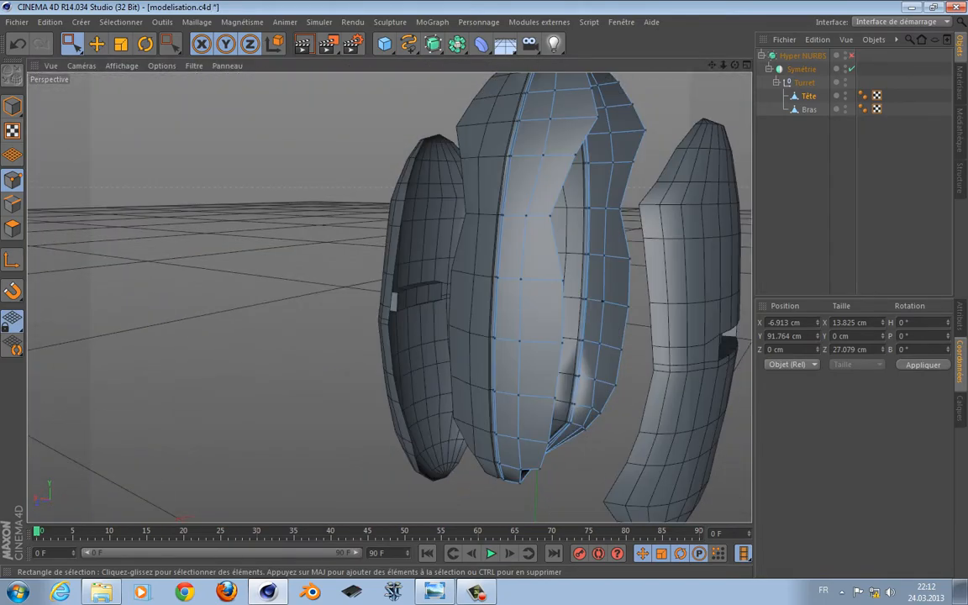
left_click_drag(663, 215, 341, 329, "alt")
left_click_drag(389, 296, 389, 297, "alt")
key("q")
scroll(389, 296, "down", 1)
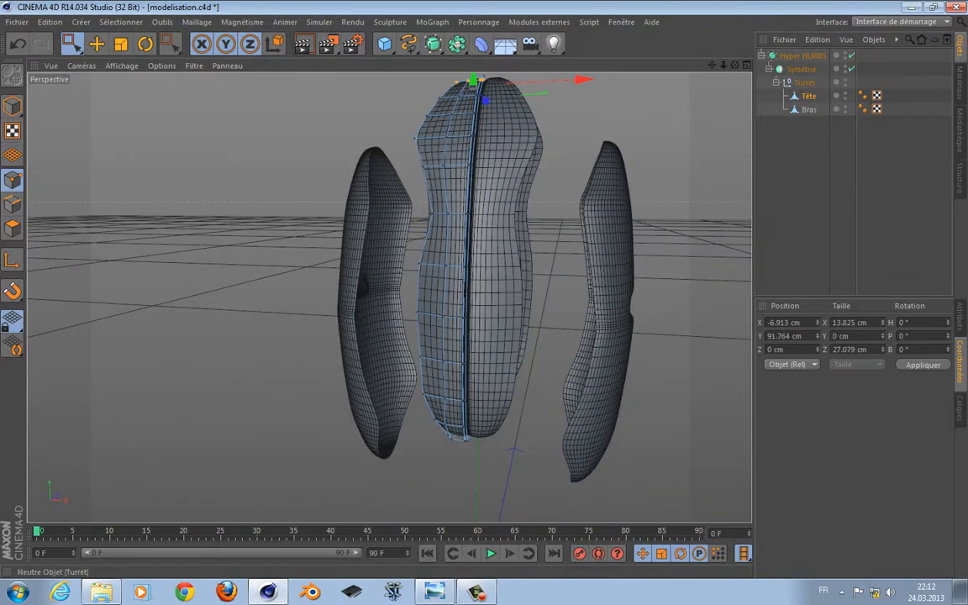
- Examine the turret from below, and study the turret reference pictures in Windows Photo Viewer, zooming in on its rear view
left_click(803, 55)
left_click_drag(465, 126, 500, 434, "alt")
middle_click_drag(395, 317, 370, 219, "alt")
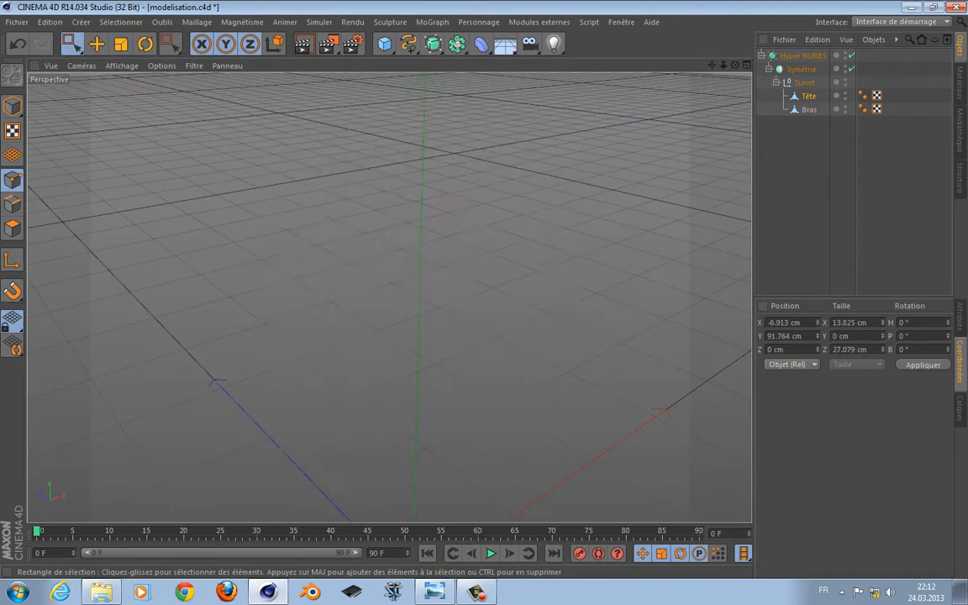
left_click_drag(967, 88, 426, 31)
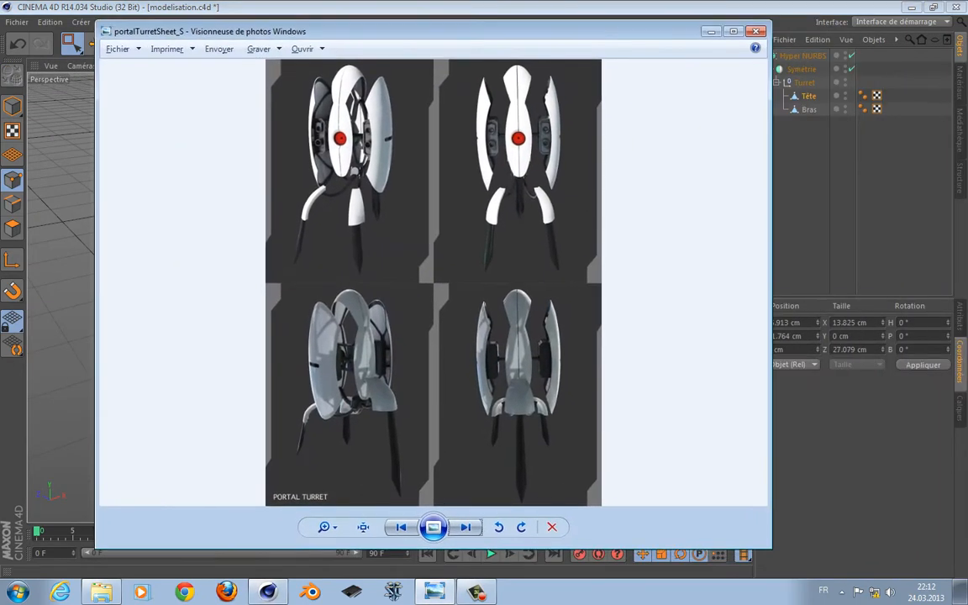
key("Right")
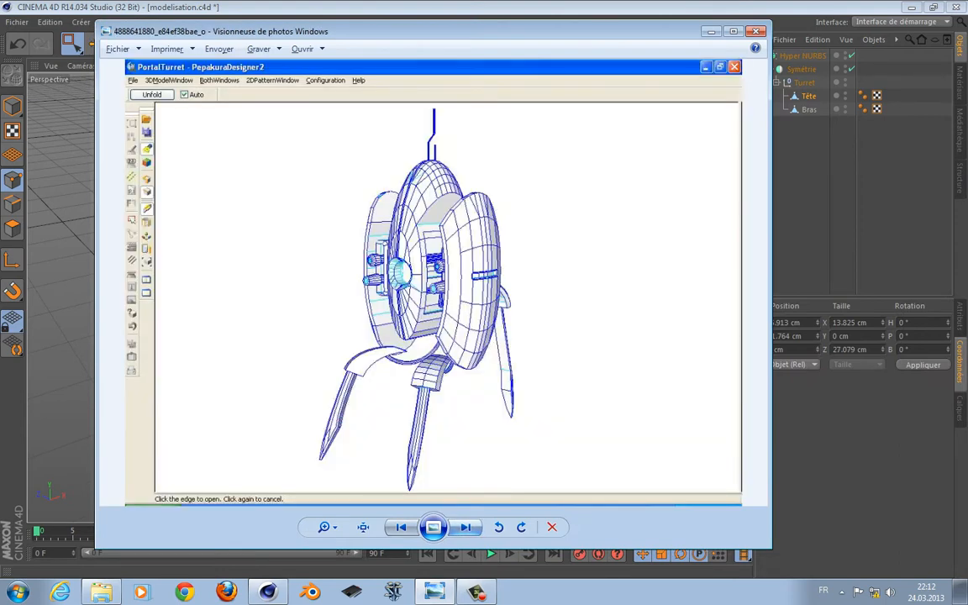
key("Right")
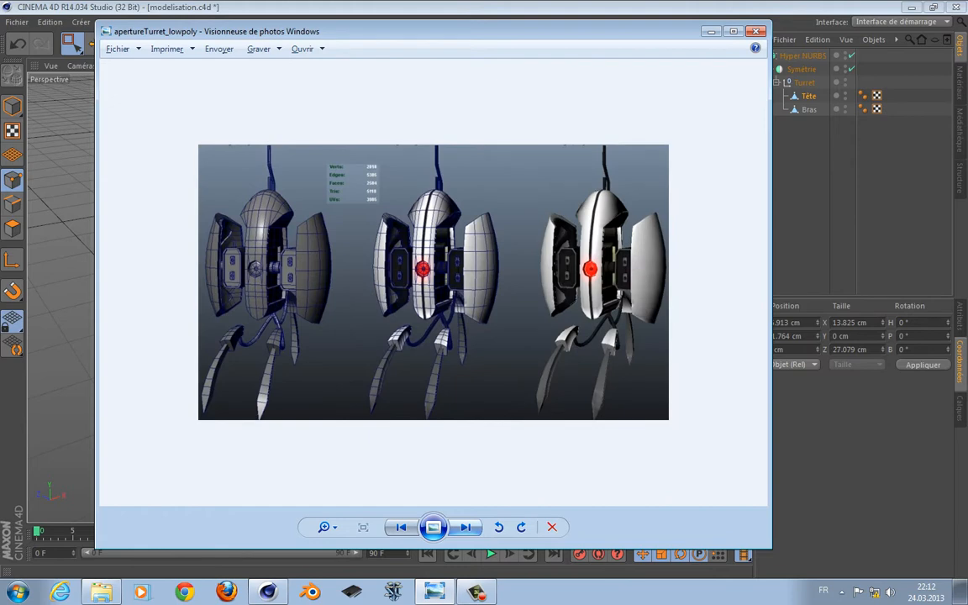
key("Right")
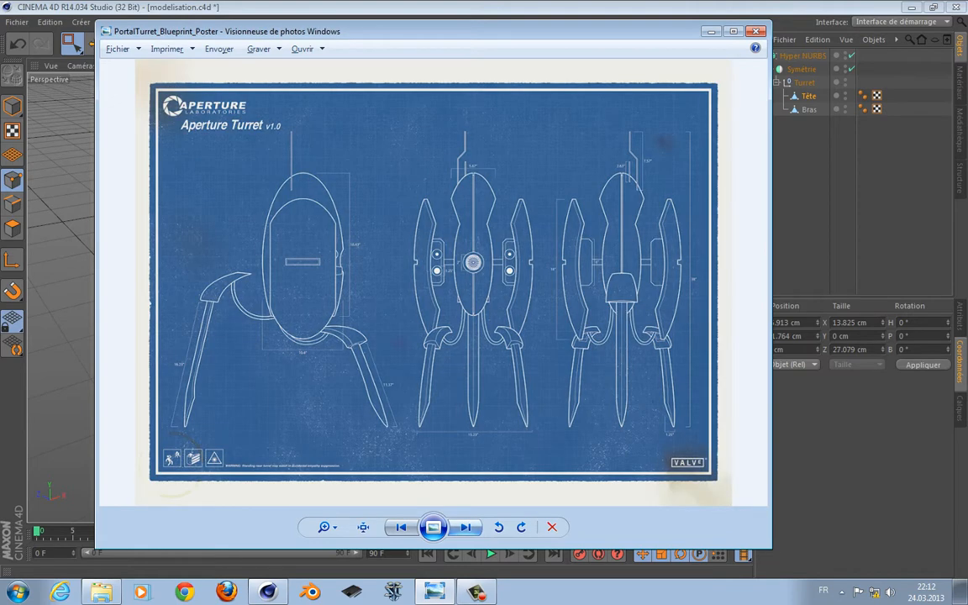
key("Right")
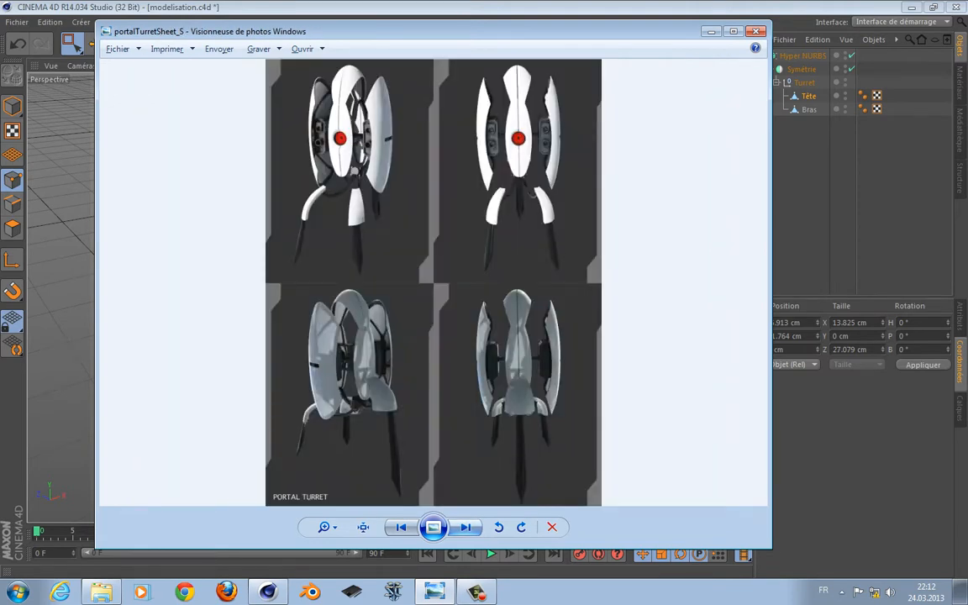
scroll(386, 443, "up", 4)
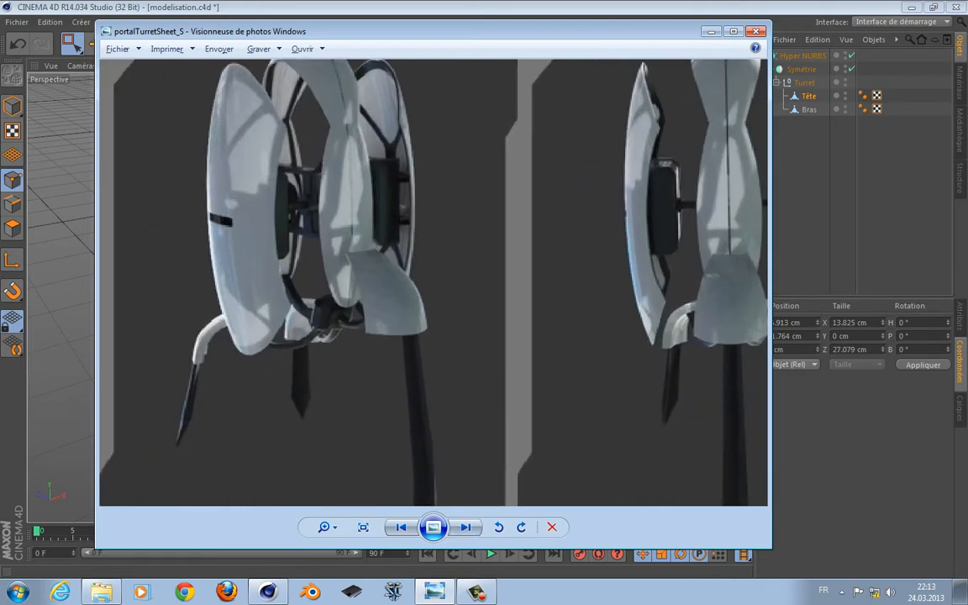
scroll(380, 454, "down", 4)
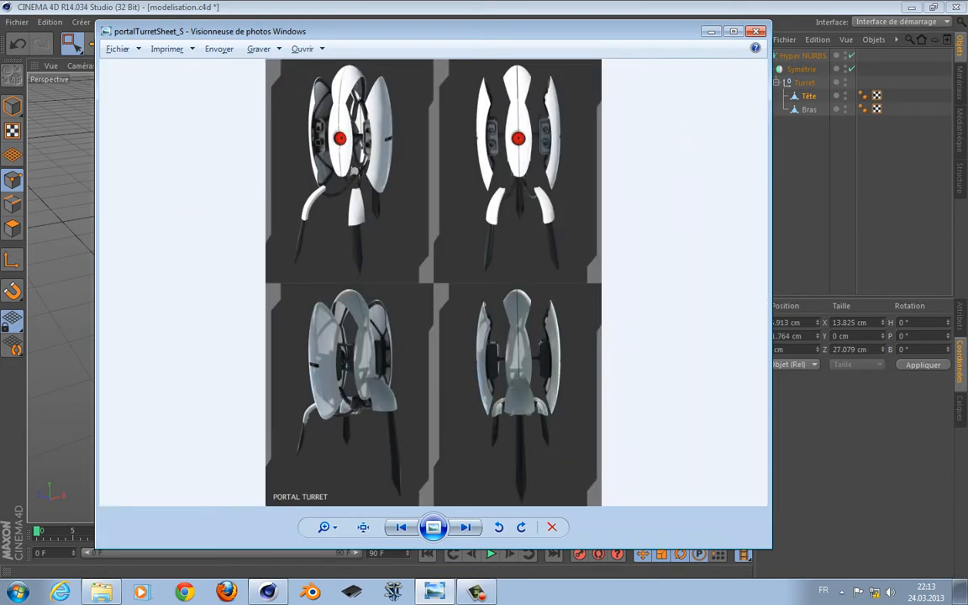
key("alt+Tab")
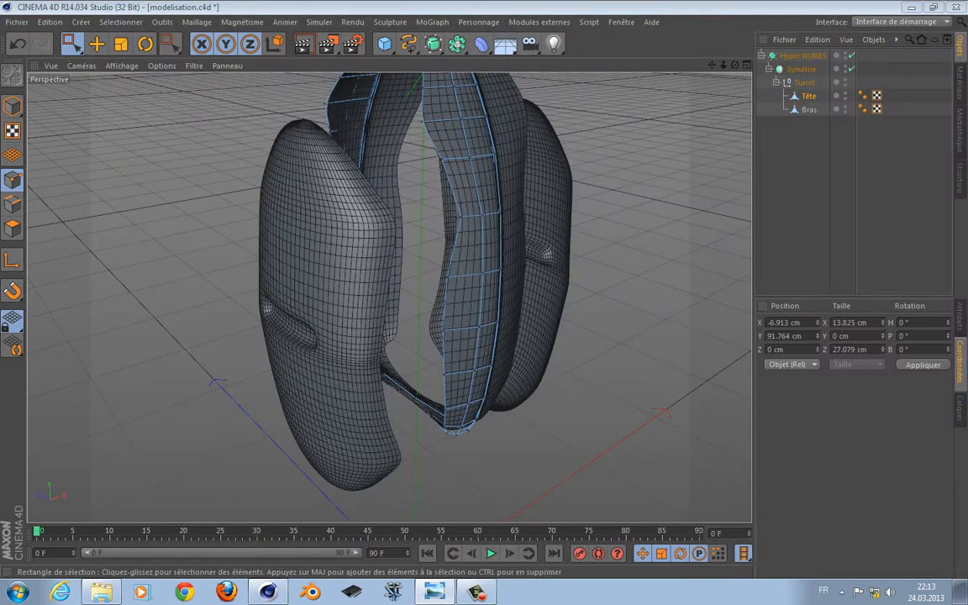
- Disable Symétrie and Hyper NURBS, and delete the centre points joining the front and back strips at Tête's lower end
middle_click_drag(496, 290, 460, 203, "alt")
right_click_drag(461, 203, 496, 197, "alt")
left_click_drag(497, 196, 447, 177, "alt")
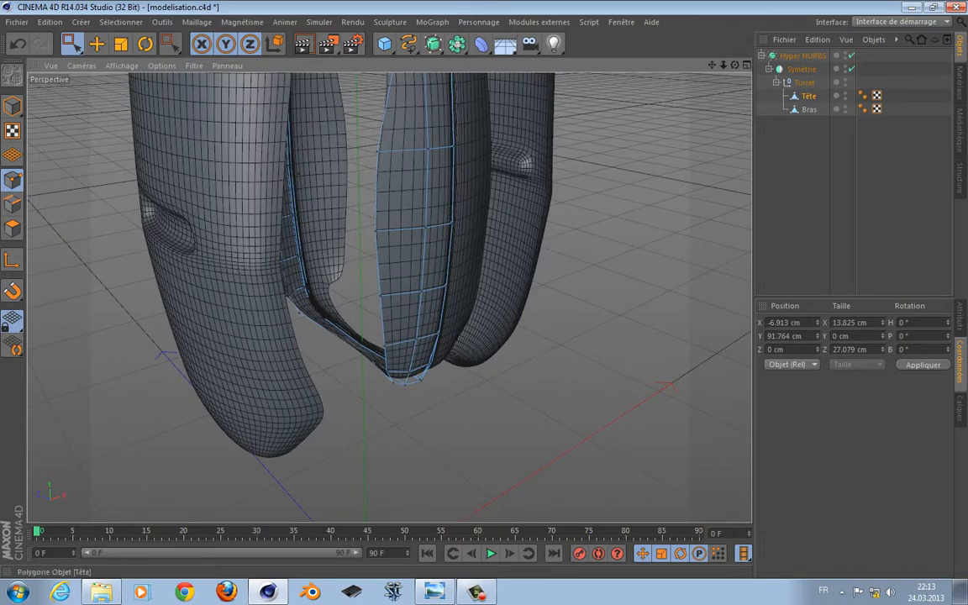
left_click(851, 69)
left_click_drag(505, 311, 336, 227, "alt")
key("q")
middle_click_drag(337, 227, 310, 202, "alt")
left_click_drag(306, 264, 330, 290)
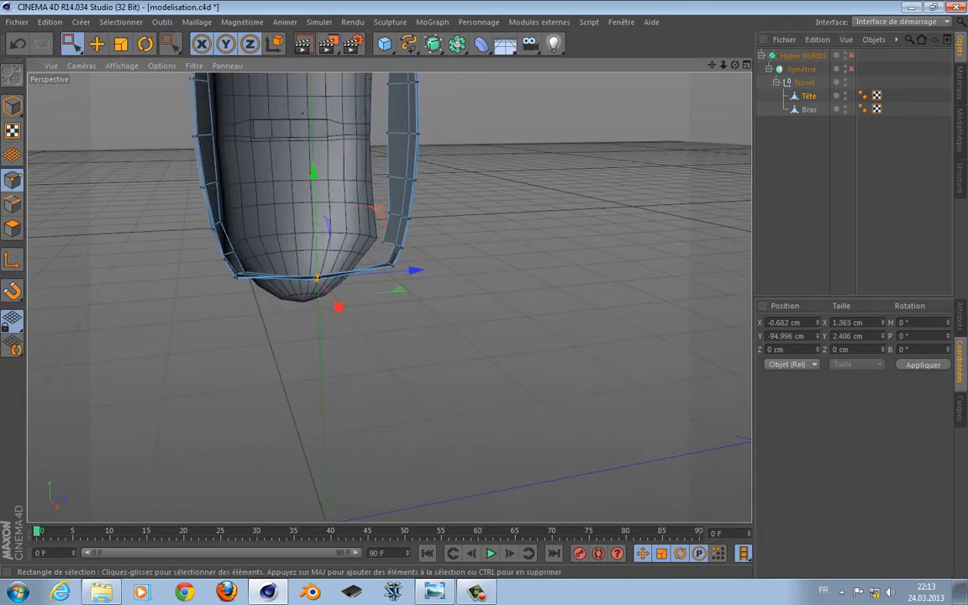
key("Delete")
- Try deleting the outer border point near Tête's lower end with Hyper NURBS smoothing on
key("q")
left_click_drag(389, 297, 628, 303, "alt")
left_click_drag(417, 232, 437, 251)
key("Delete")
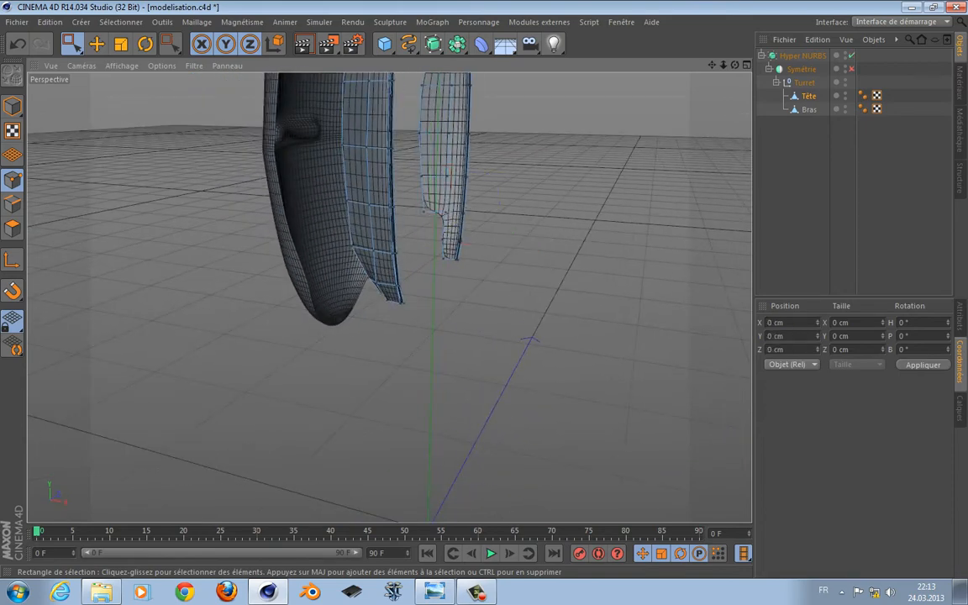
key("ctrl+z")
- Compare the lower end of Tête with the front blueprint and locate its missing corner
middle_click(456, 269)
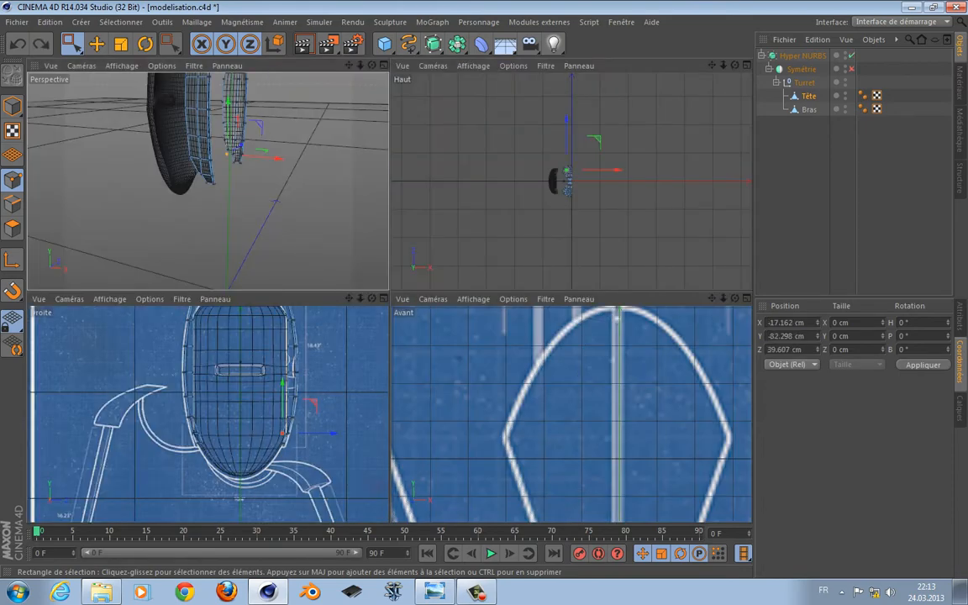
middle_click(513, 404)
middle_click_drag(513, 404, 456, 269, "alt")
scroll(456, 269, "up", 3)
scroll(432, 337, "down", 7)
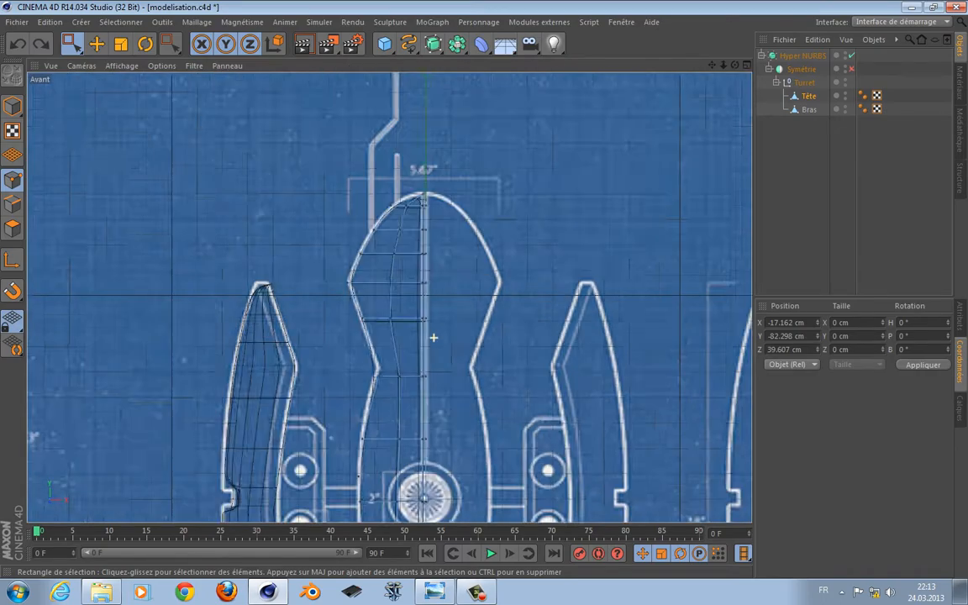
middle_click_drag(441, 368, 432, 39, "alt")
scroll(416, 335, "up", 8)
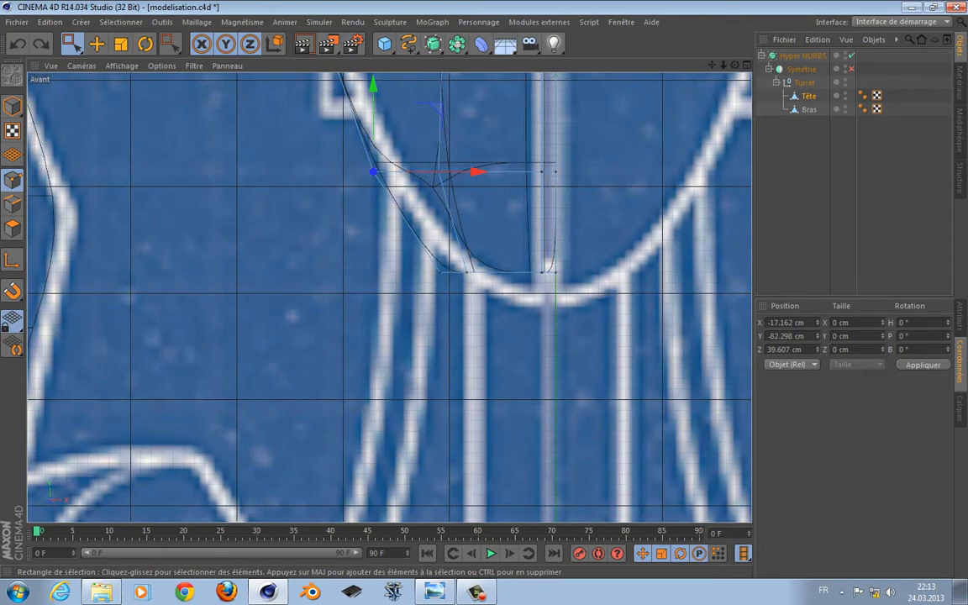
middle_click(370, 311)
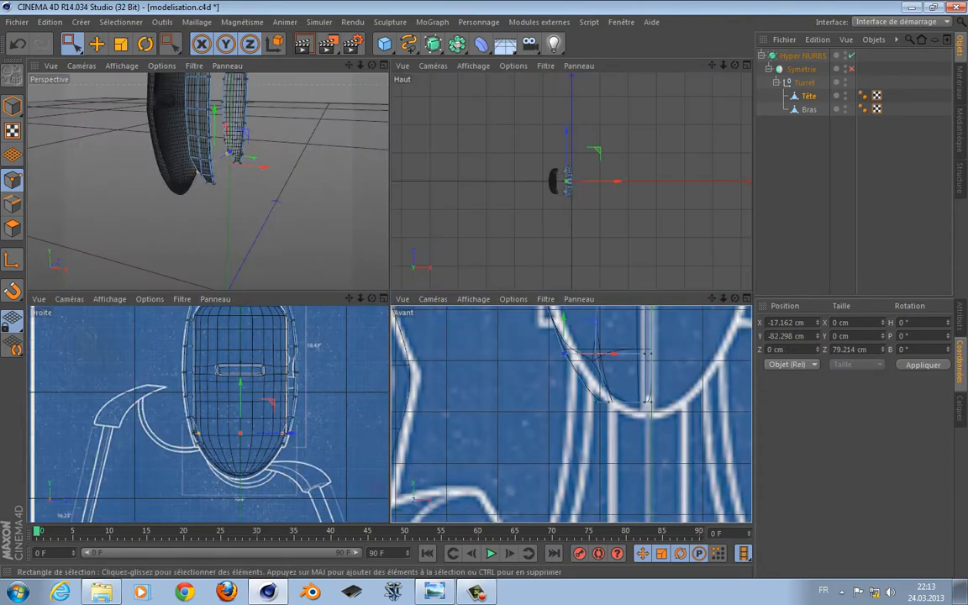
- Disable Hyper NURBS and create a four-sided polygon filling the missing outer corner at Tête's lower end
middle_click(320, 235)
mouse_move(389, 296)
left_mouse_down("alt")
mouse_move(445, 273)
mouse_move(389, 297)
mouse_move(434, 341)
mouse_move(431, 367)
mouse_move(389, 295)
mouse_move(449, 350)
mouse_move(420, 403)
mouse_move(403, 370)
mouse_move(454, 353)
mouse_move(437, 361)
left_mouse_up("alt")
key("q")
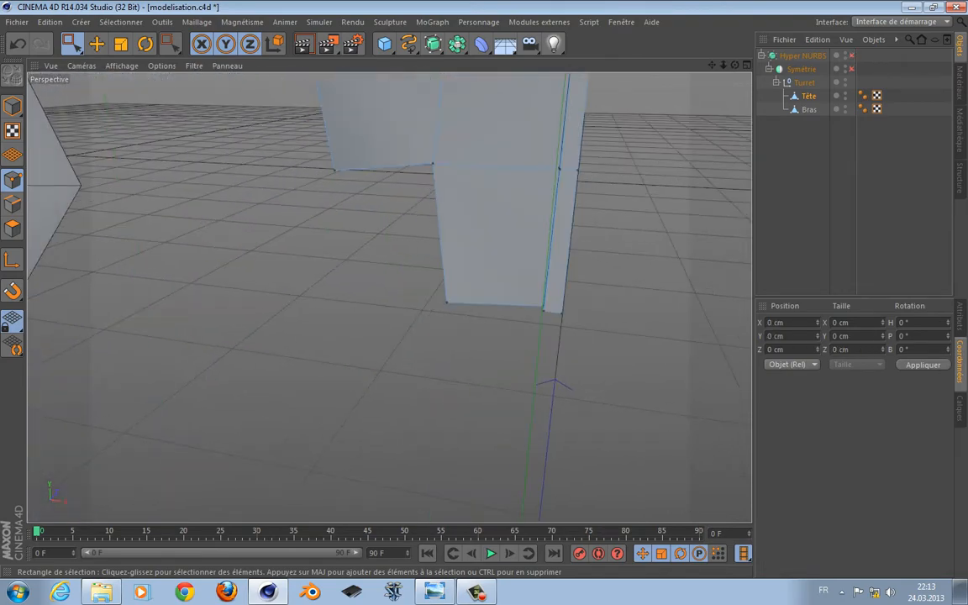
right_click(336, 278)
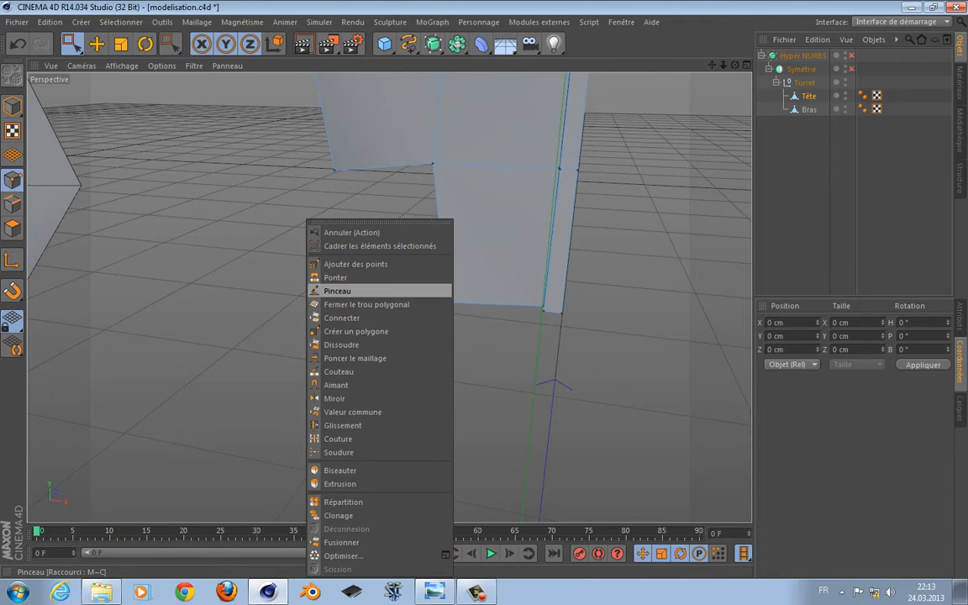
left_click(355, 331)
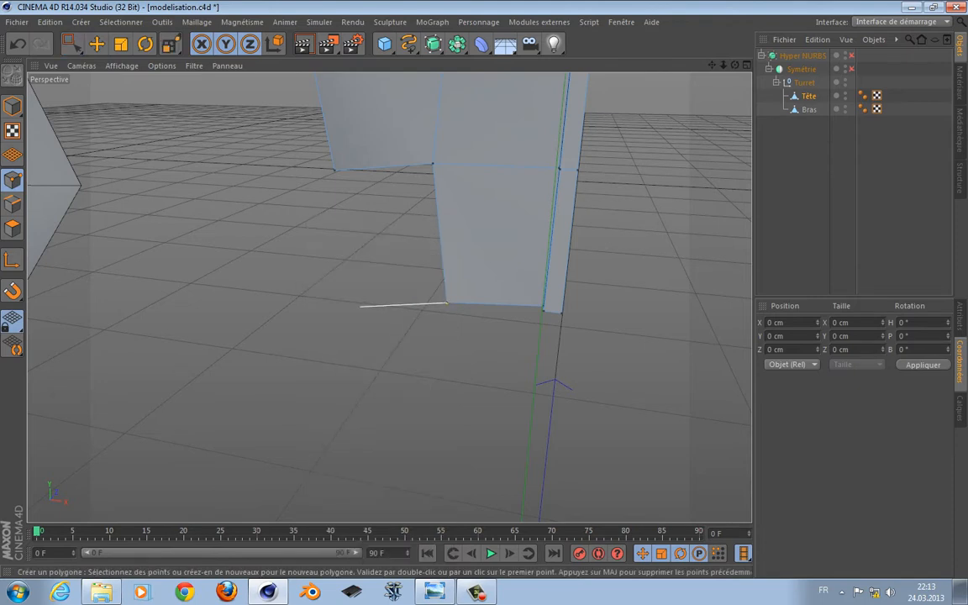
left_click(334, 170)
left_click(433, 164)
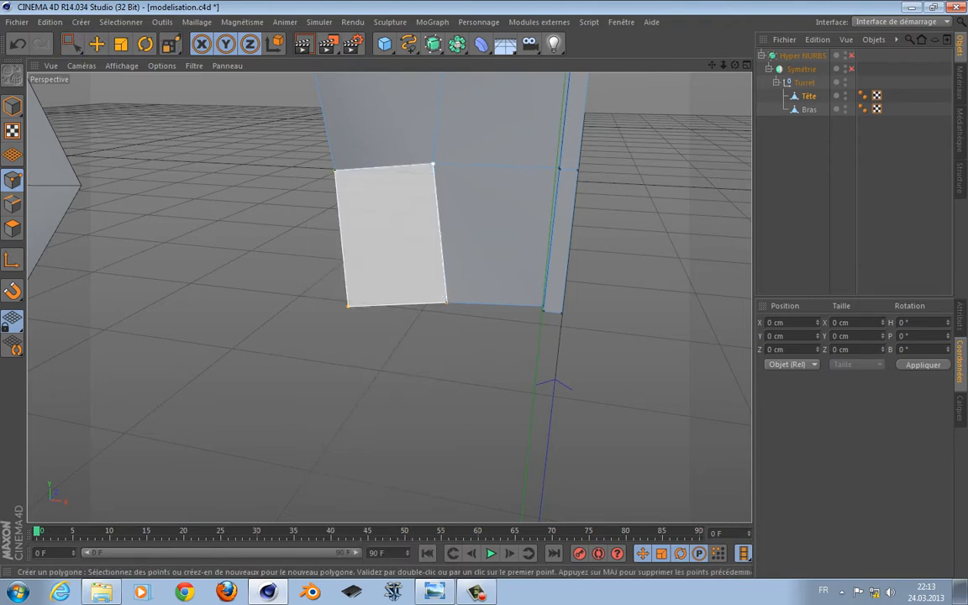
left_click(447, 302)
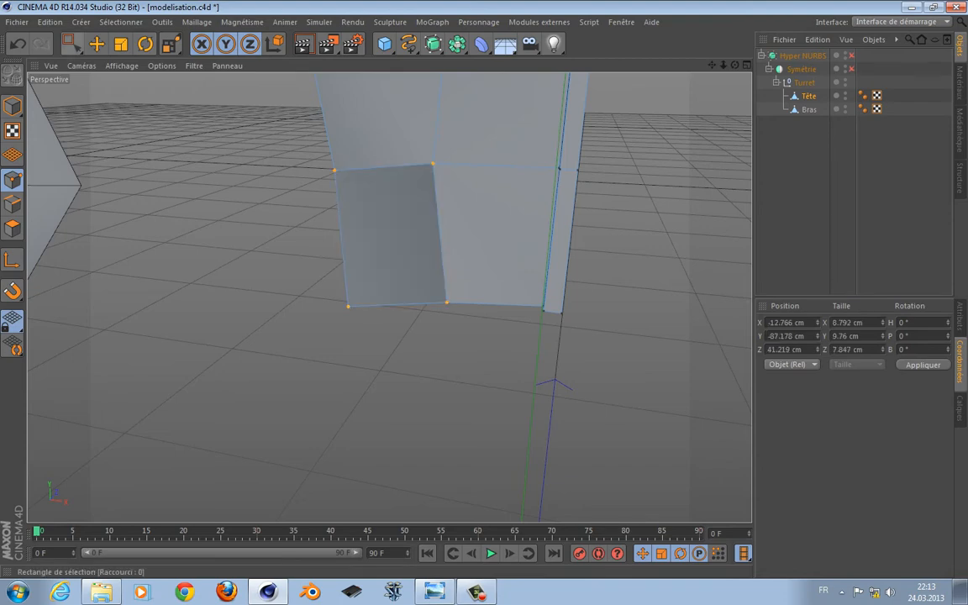
- Reverse the normals of the new corner polygon so it faces the same way as its neighbours
left_click(71, 44)
left_click(348, 307)
left_click_drag(389, 296, 389, 294, "alt")
left_click_drag(71, 44, 88, 65)
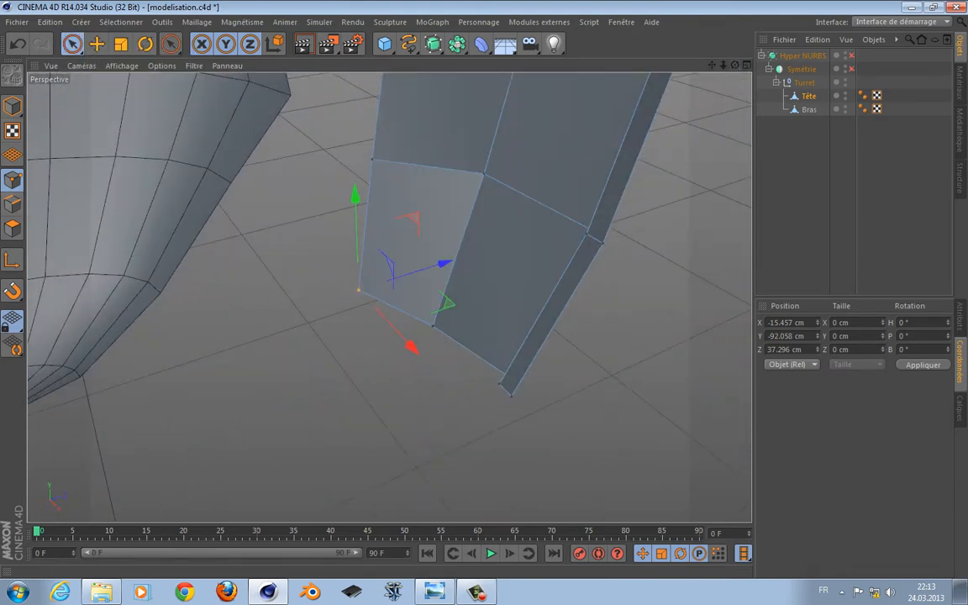
left_click(12, 227)
left_click(430, 227)
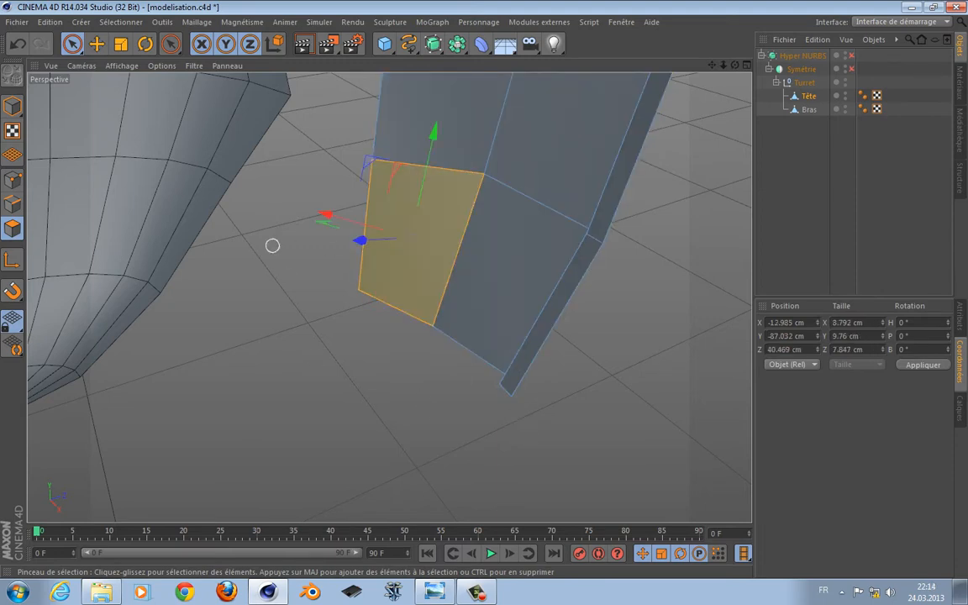
mouse_move(346, 110)
left_mouse_down()
mouse_move(516, 329)
mouse_move(588, 244)
left_mouse_up()
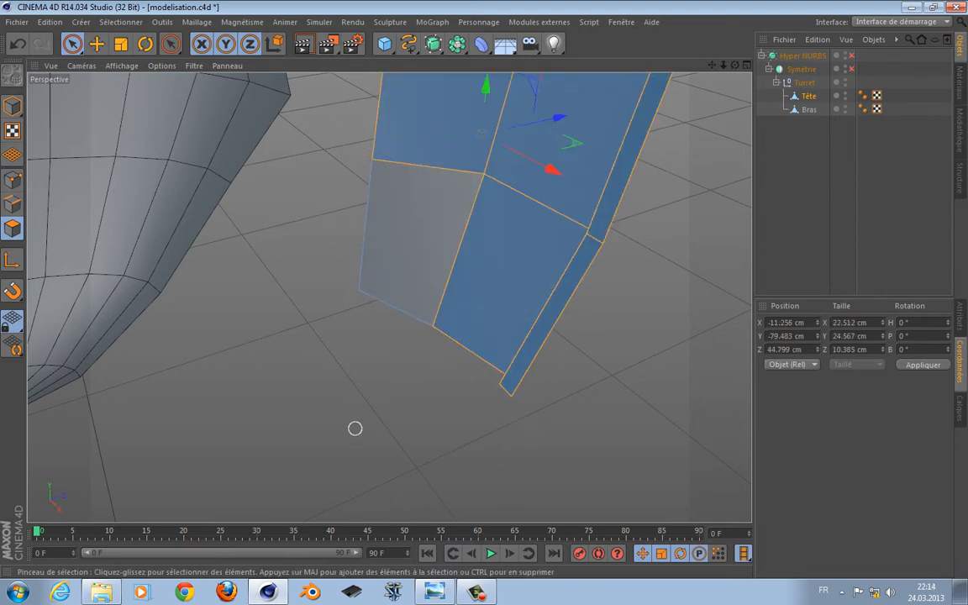
key("ctrl+z")
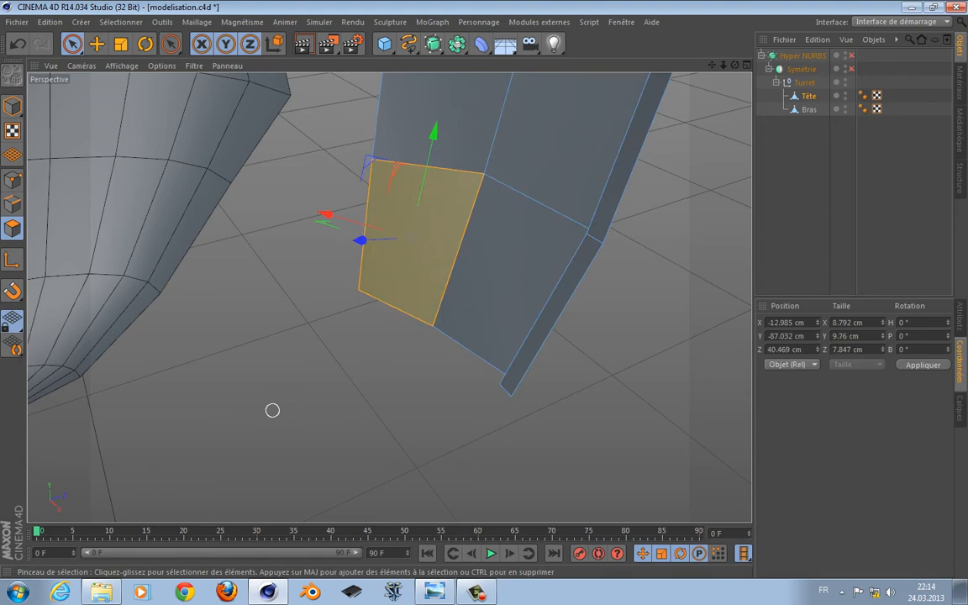
key("ctrl+z")
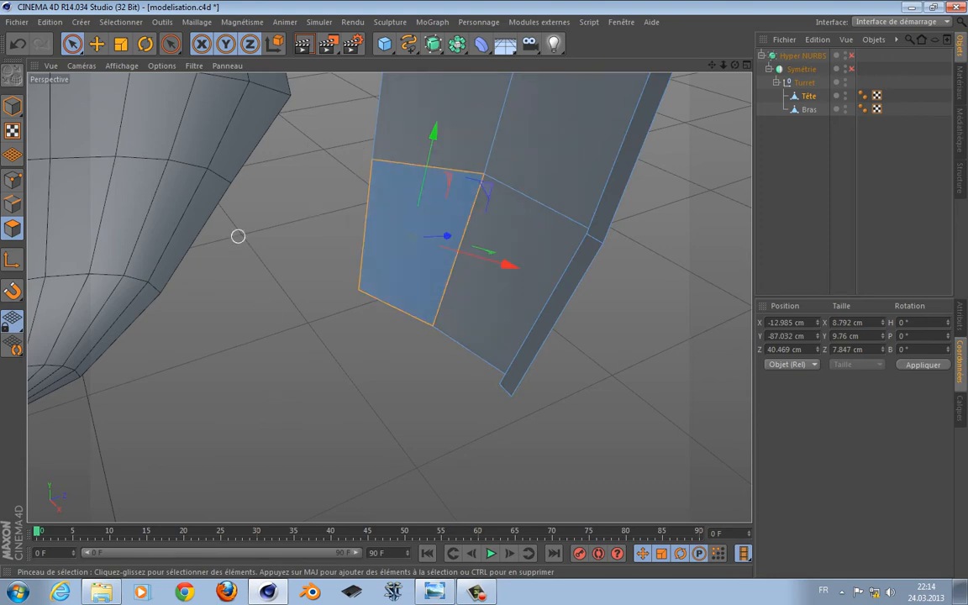
- Turn Hyper NURBS smoothing back on and inspect the filled corner from the other side
scroll(244, 231, "down", 4)
left_click_drag(389, 296, 263, 250, "alt")
key("q")
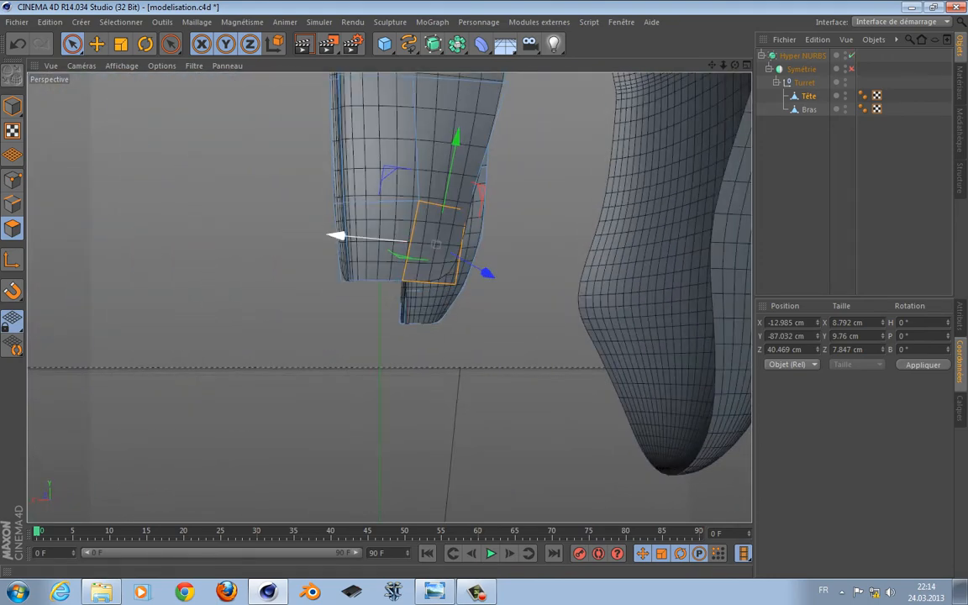
middle_click_drag(358, 242, 317, 293, "alt")
scroll(317, 294, "down", 3)
left_click_drag(364, 240, 363, 286, "alt")
middle_click(371, 271)
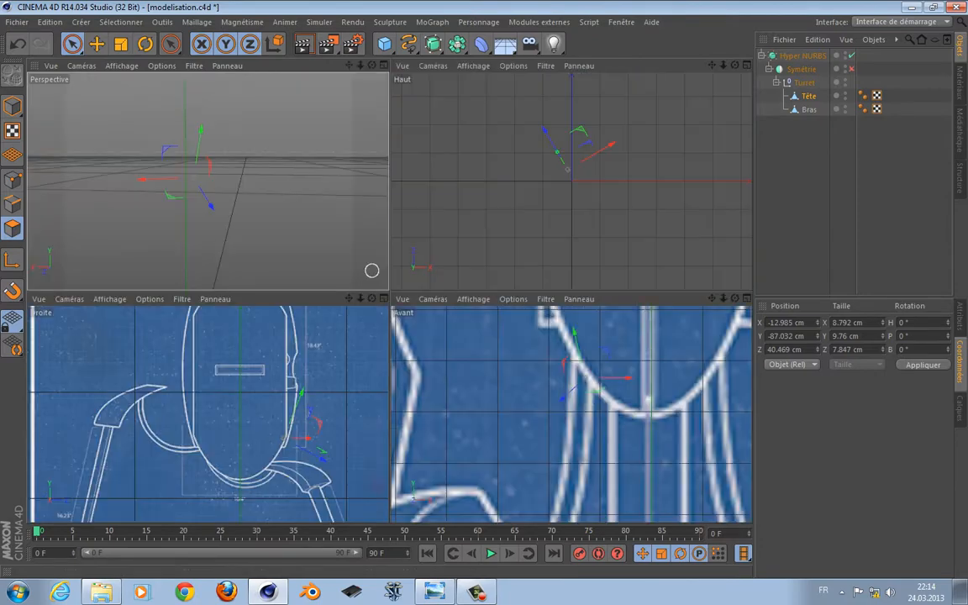
- Move the new polygon's outer corner point inward to X about -10.5 cm, following the front blueprint outline
middle_click(566, 417)
scroll(546, 387, "up", 2)
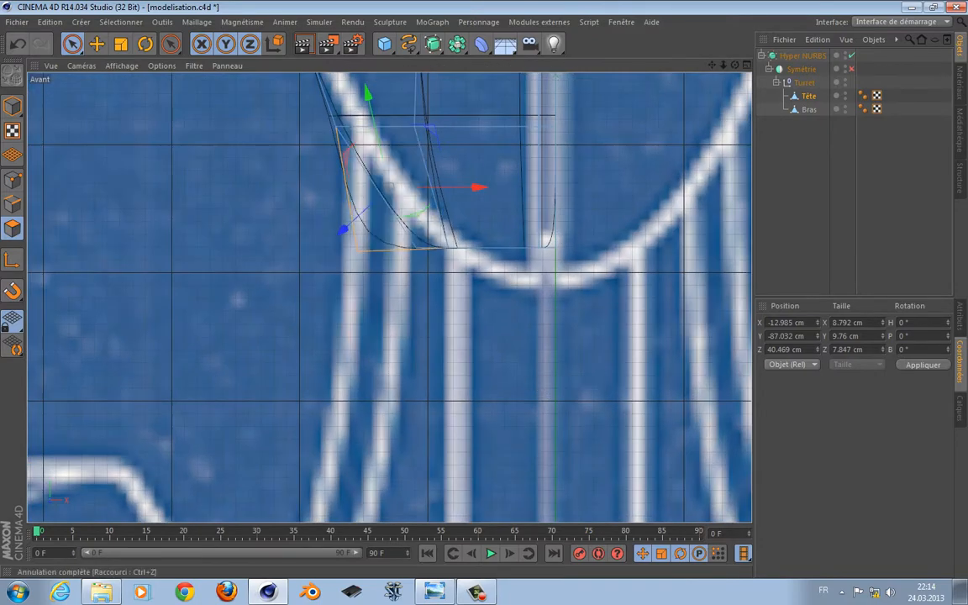
left_click_drag(73, 43, 104, 87)
left_click(11, 180)
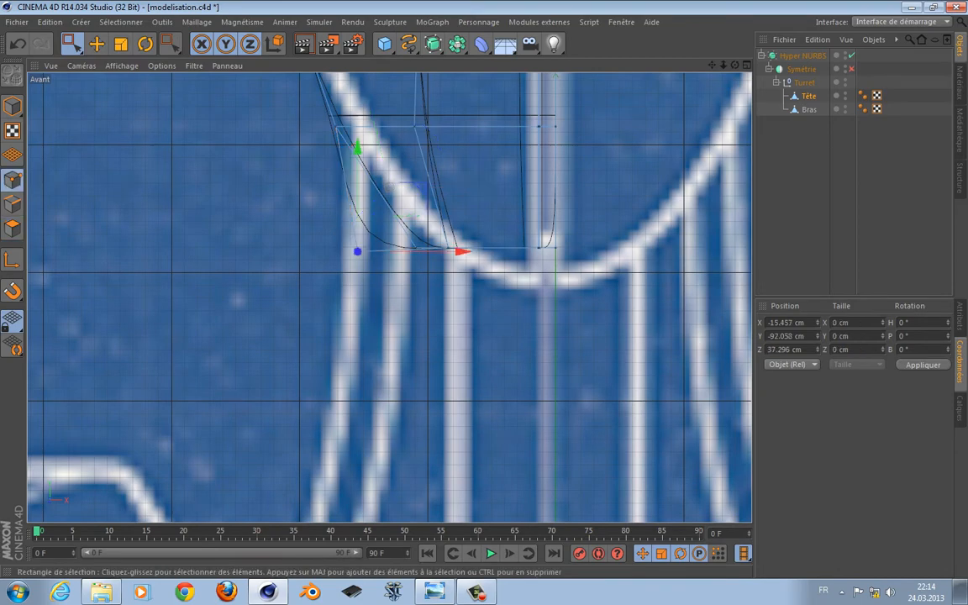
left_click_drag(463, 252, 525, 252)
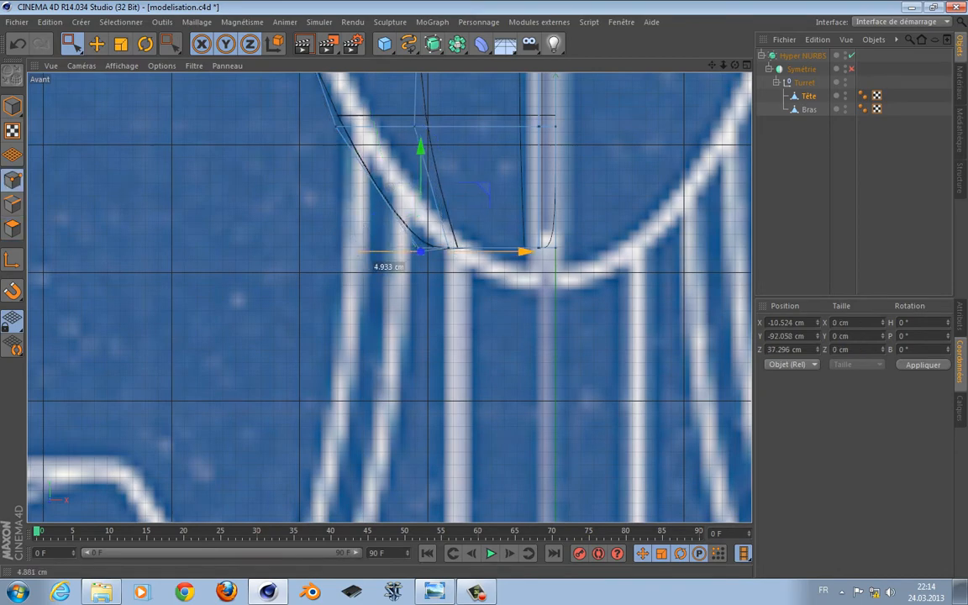
- Raise the row of points at Tête's narrow waist to Y about 28 cm, matching the front blueprint
scroll(372, 215, "down", 6)
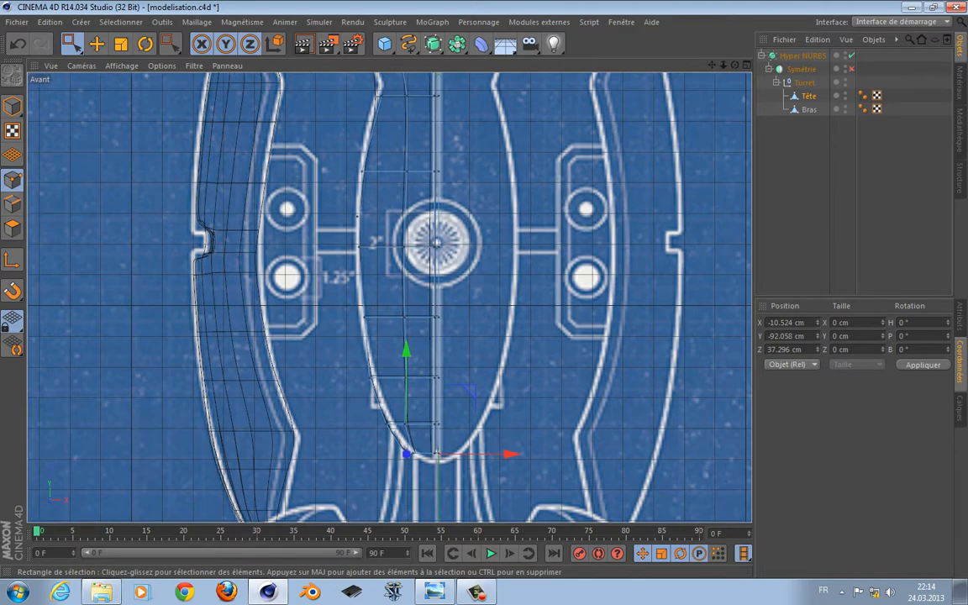
scroll(301, 304, "up", 3)
left_click_drag(323, 117, 411, 153)
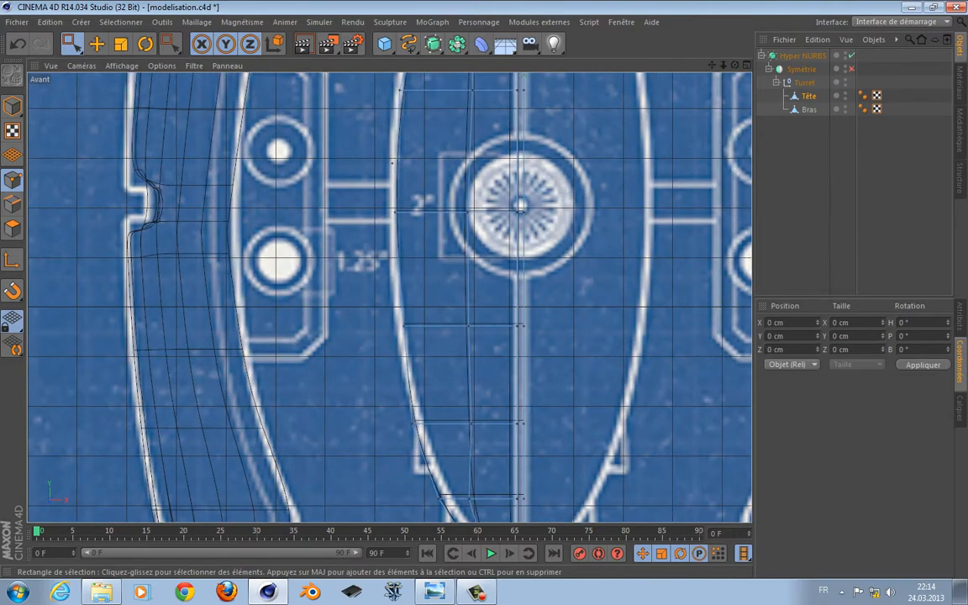
middle_click_drag(412, 168, 352, 457, "alt")
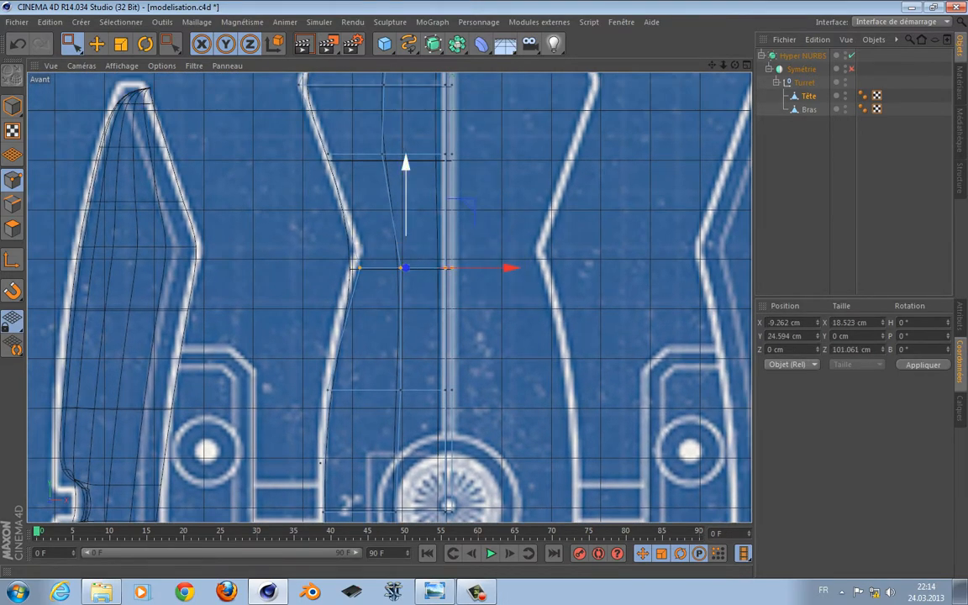
left_click_drag(405, 201, 405, 185)
middle_click_drag(405, 168, 389, 298, "alt")
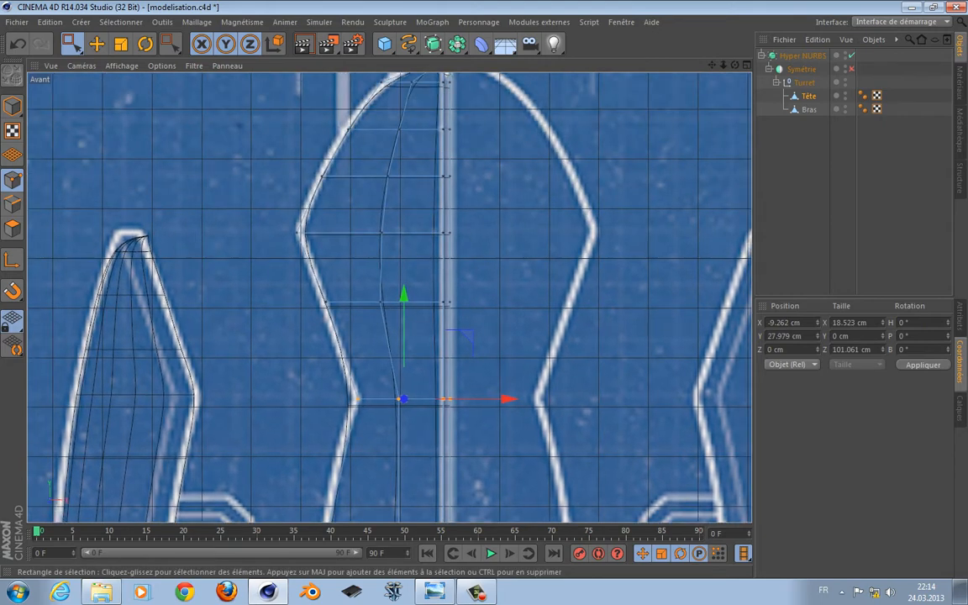
- Shift Tête's point rows at Y -24.6 cm and -47.5 cm outward to X about -19.5 cm and -19 cm, following the front blueprint
middle_click_drag(401, 241, 389, 296, "alt")
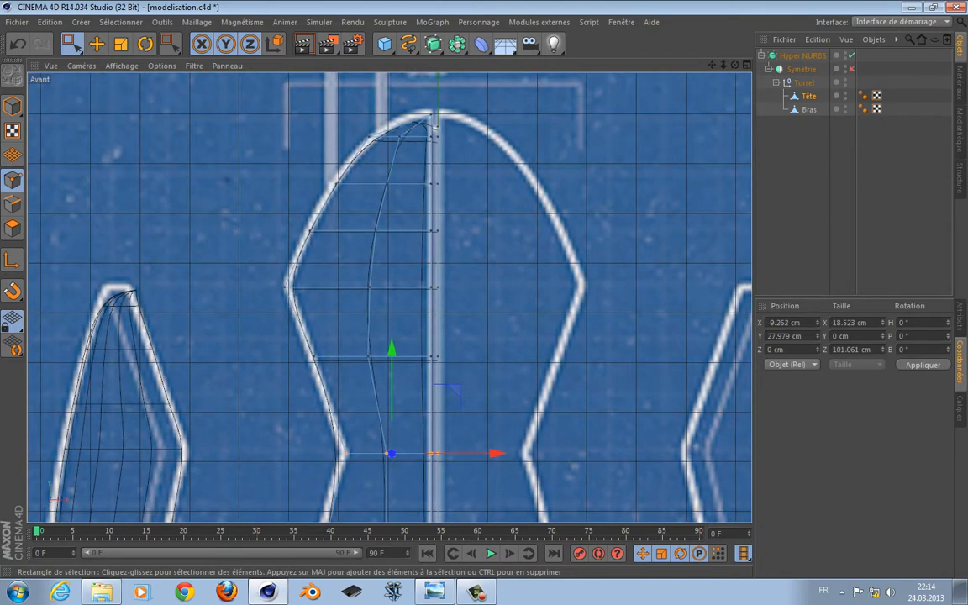
middle_click_drag(389, 297, 394, 67, "alt")
middle_click_drag(402, 353, 388, 81, "alt")
left_click_drag(443, 211, 439, 211)
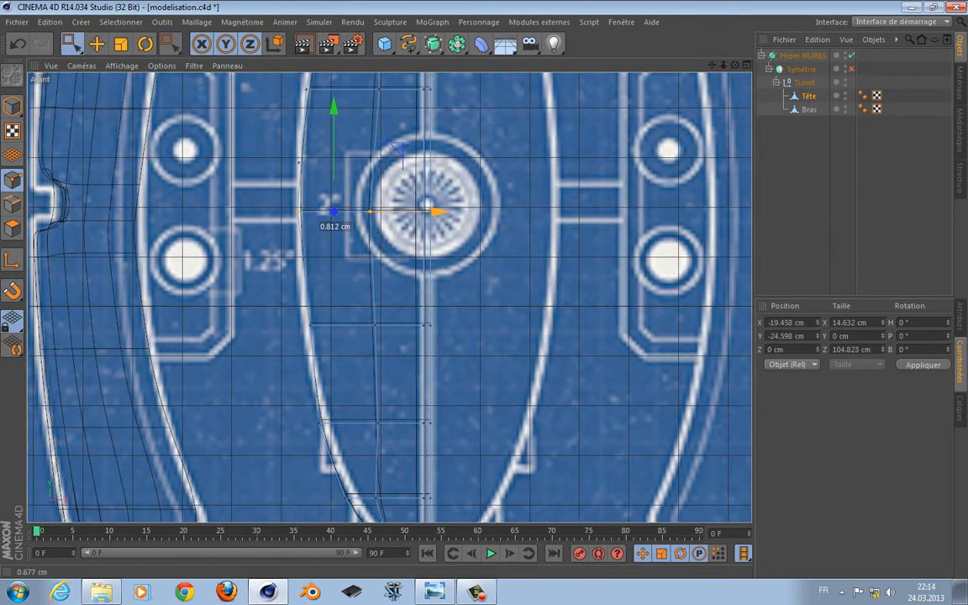
left_click_drag(290, 310, 393, 343)
left_click_drag(448, 325, 441, 325)
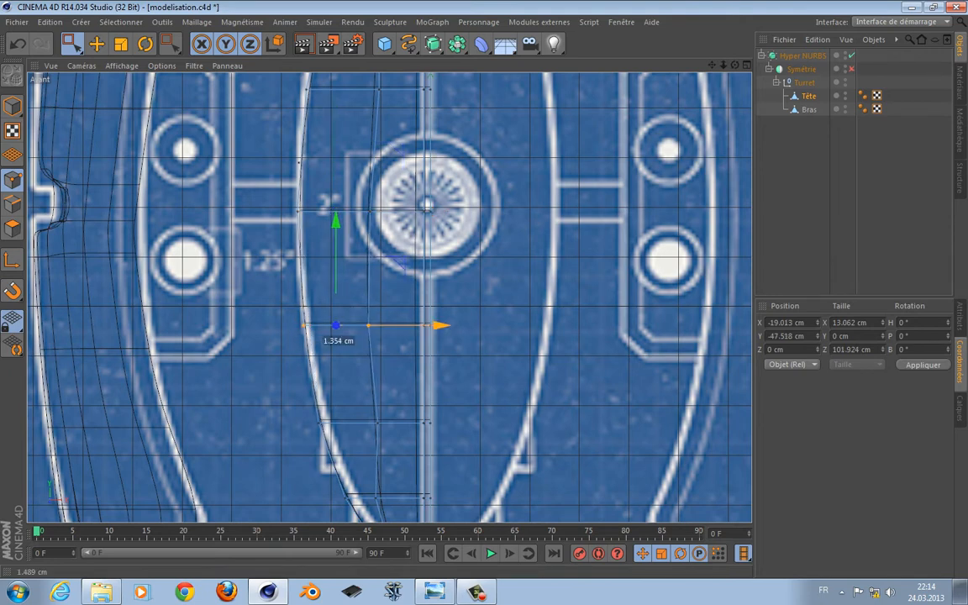
- Move the point row at Y -67.2 cm inward to X about -15.7 cm and the next row's inner points to X about -8.3 cm
middle_click_drag(398, 352, 382, 238, "alt")
left_click_drag(281, 294, 386, 329)
left_click_drag(437, 310, 441, 310)
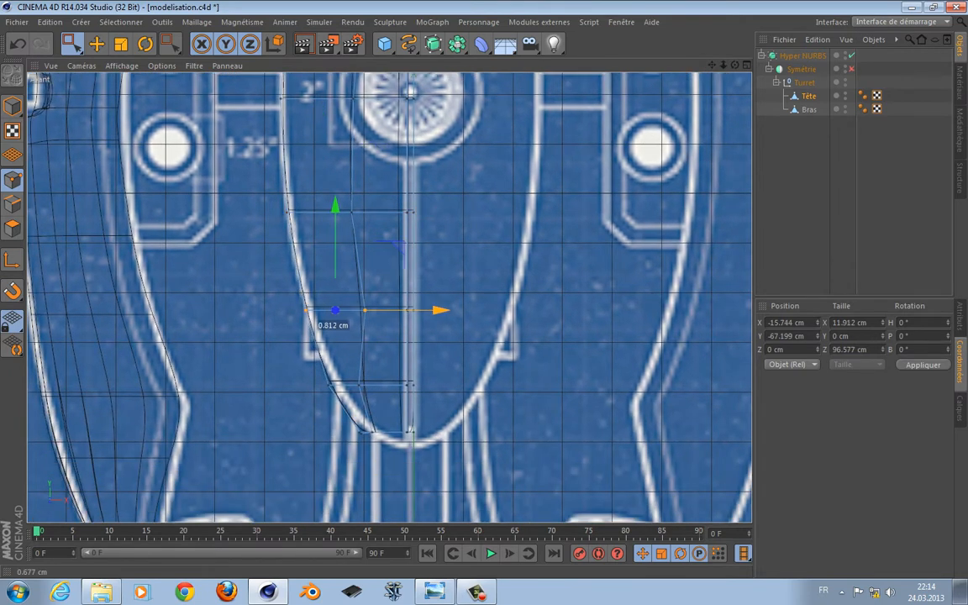
left_click_drag(348, 361, 390, 401)
left_click_drag(464, 385, 477, 385)
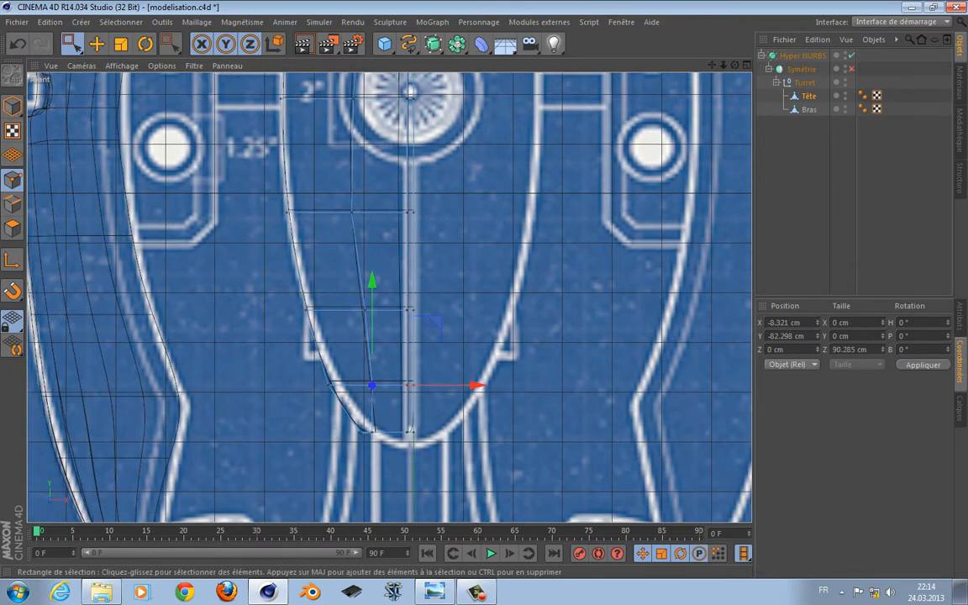
- Pull the bottom row's points inward to X about -5 cm and -9.6 cm, and nudge the outer point at Y -82.3 cm inward
left_click_drag(477, 432, 489, 431)
left_click_drag(348, 415, 395, 447)
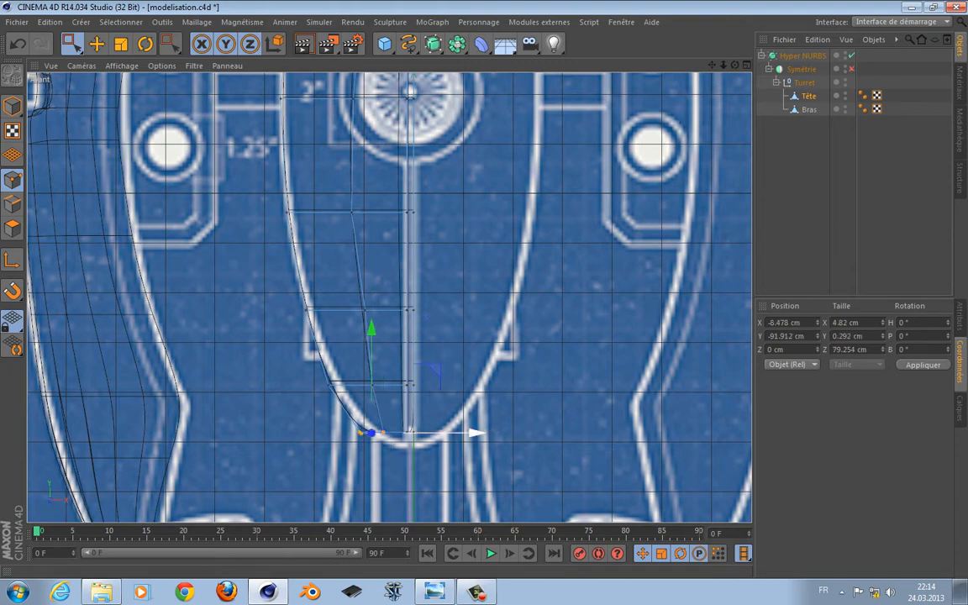
left_click_drag(476, 433, 483, 432)
left_click_drag(351, 401, 351, 401)
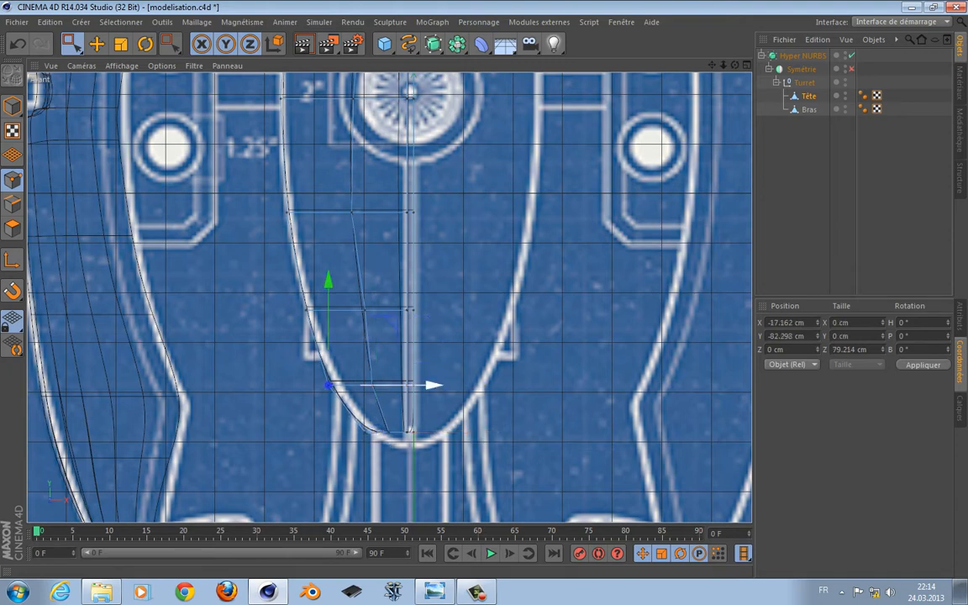
left_click_drag(431, 385, 437, 385)
- Lower the bottom row's inner points to Y about -94 cm, with the two centre ones slightly lower, to meet the blueprint's rounded tip
left_click_drag(349, 416, 425, 450)
left_click_drag(389, 357, 410, 422)
scroll(419, 394, "up", 4)
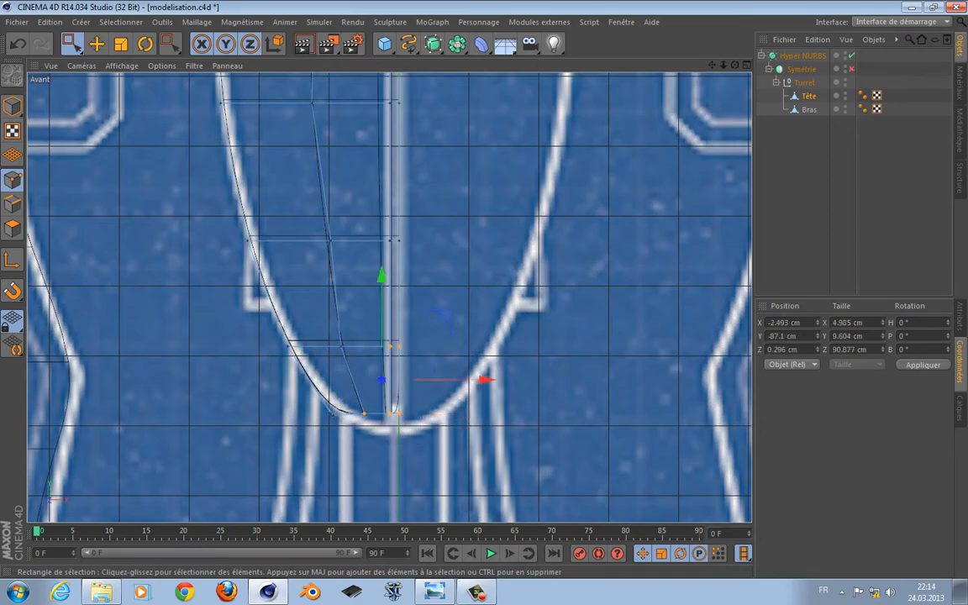
left_click_drag(475, 380, 425, 451)
key("ctrl+z")
left_click_drag(381, 312, 381, 326)
left_click_drag(378, 410, 415, 445)
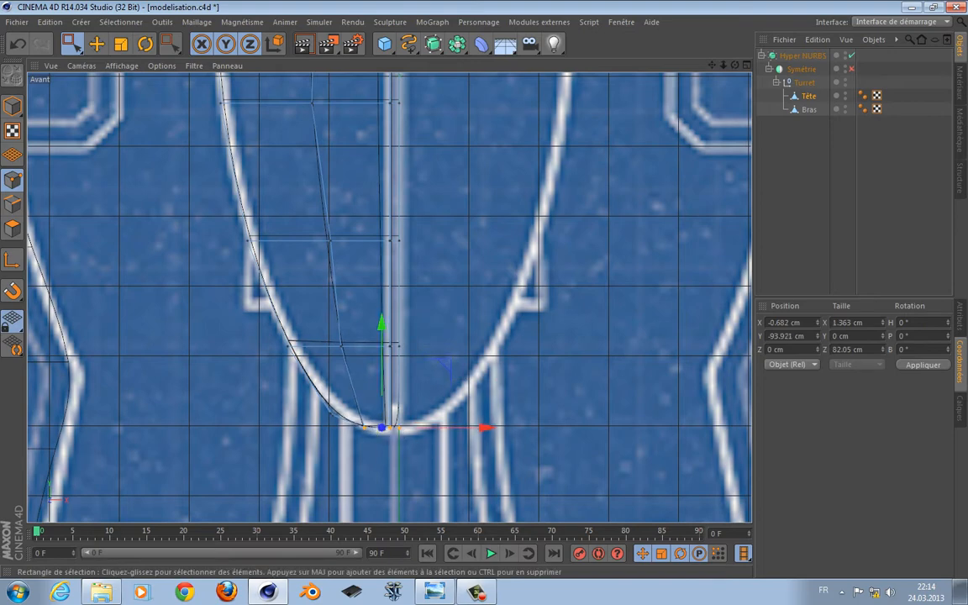
left_click_drag(394, 322, 394, 327)
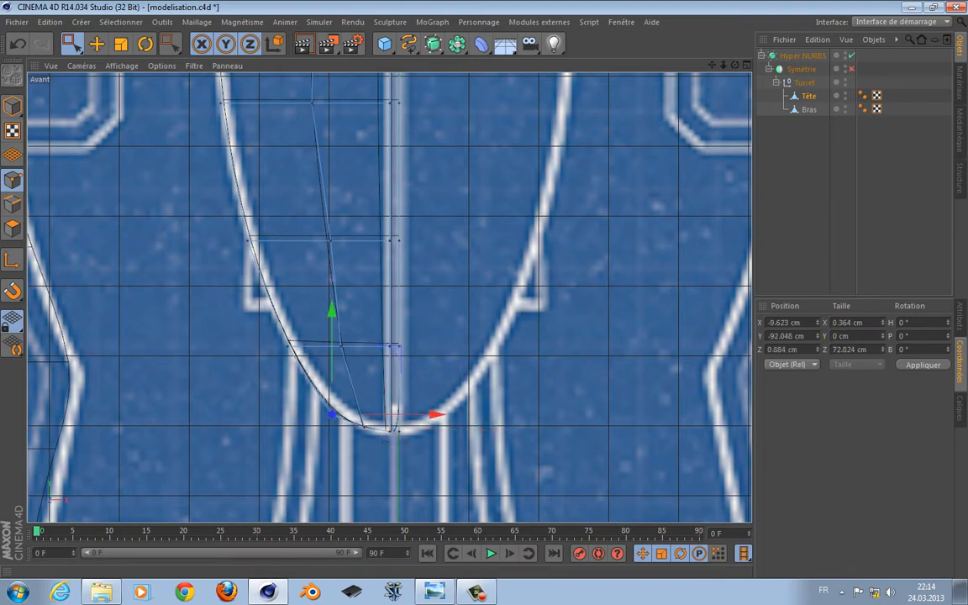
- Align the bottom row's outer points with an X size of 0 cm and move them to X about -10.4 cm, Y about -90.2 cm
left_click(857, 322)
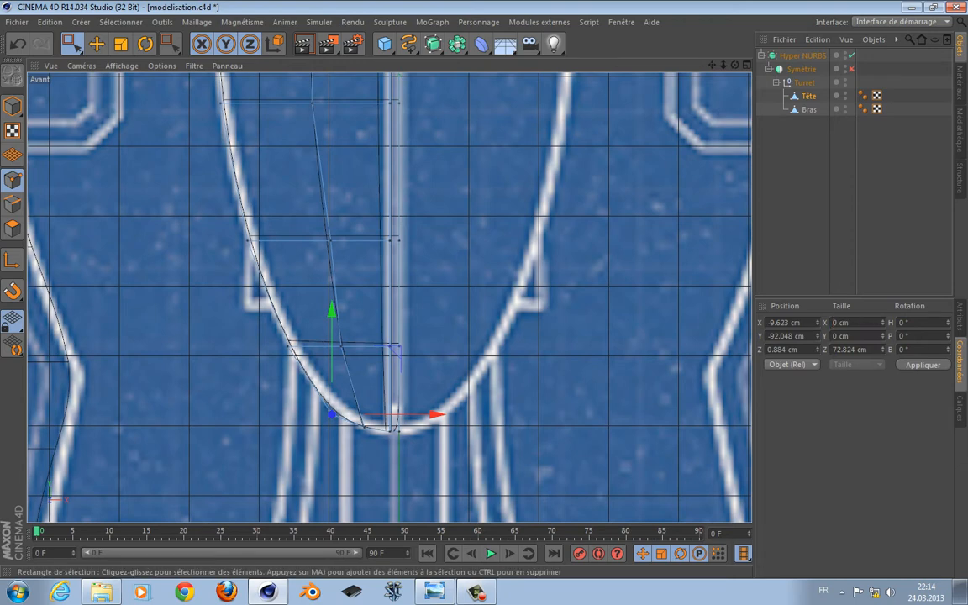
left_click_drag(332, 415, 327, 402)
middle_click(326, 401)
middle_click(320, 252)
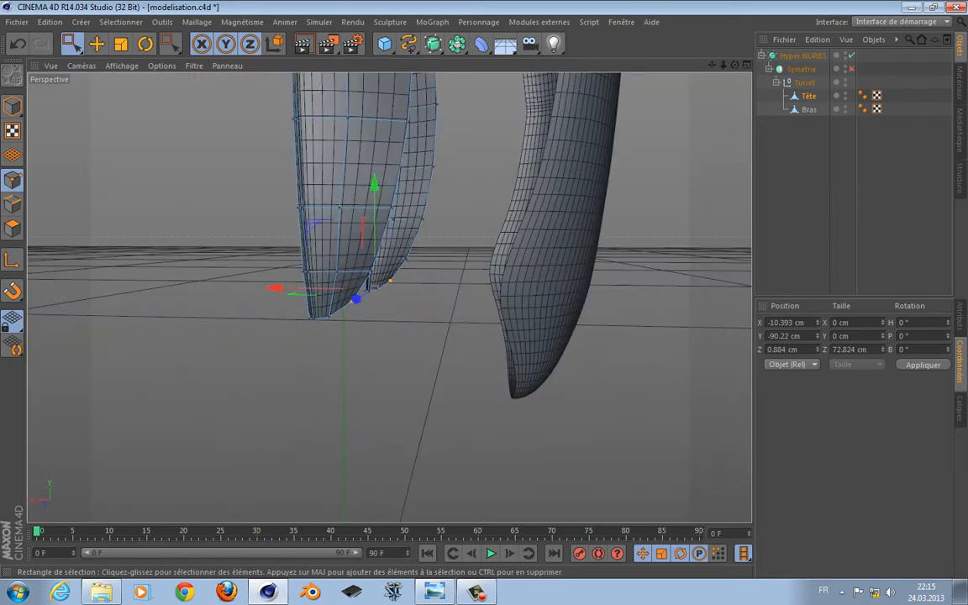
- Shift the outer point of the row at Y -67.2 cm along Z to about 43.3 cm in the perspective view
left_click_drag(389, 297, 389, 296, "alt")
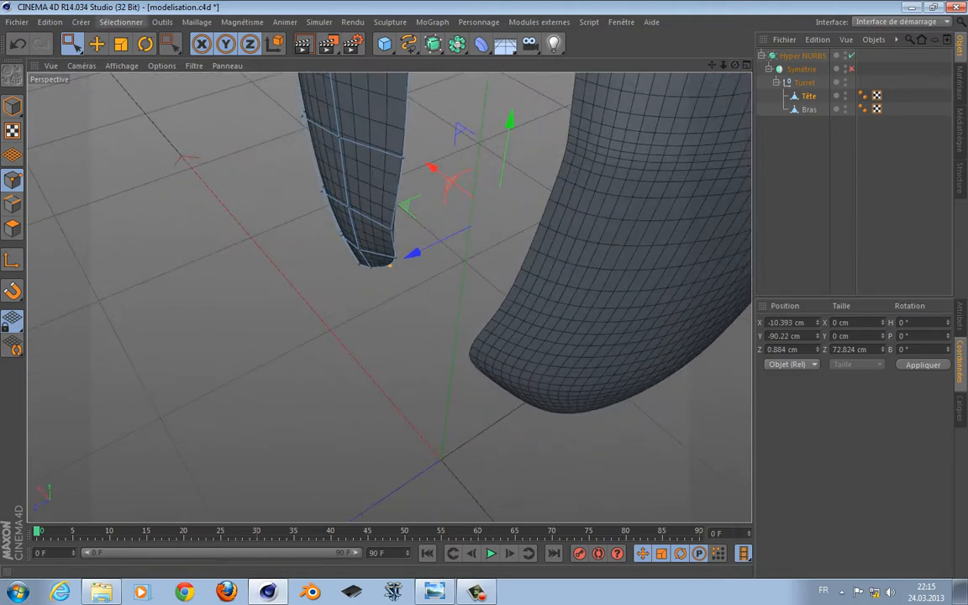
left_click_drag(72, 43, 134, 61)
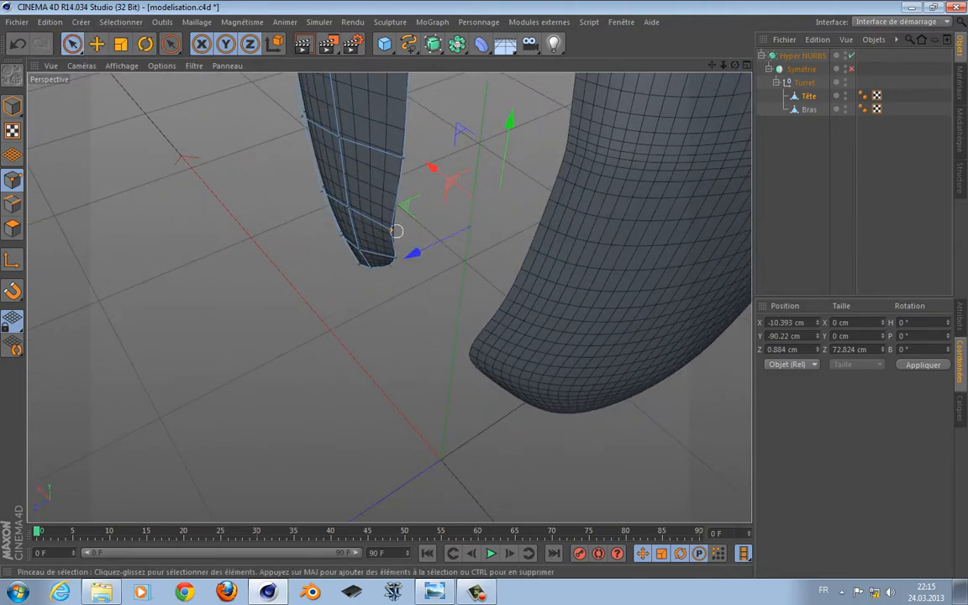
left_click(396, 230)
mouse_move(326, 254)
left_mouse_down()
mouse_move(371, 244)
mouse_move(331, 253)
left_mouse_up()
left_click_drag(712, 65, 754, 264)
scroll(528, 82, "up", 4)
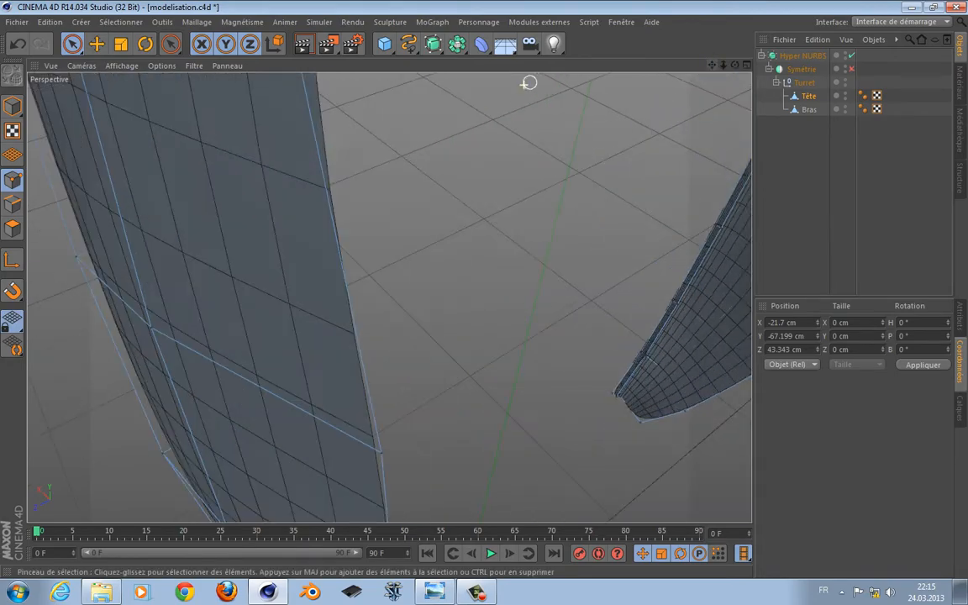
- Turn the Symétrie mirror back on for the whole turret, with Hyper NURBS smoothing off
scroll(528, 82, "down", 5)
left_click_drag(529, 83, 161, 259, "alt")
left_click_drag(301, 195, 302, 249, "alt")
left_click_drag(514, 167, 389, 296, "alt")
left_click(852, 69)
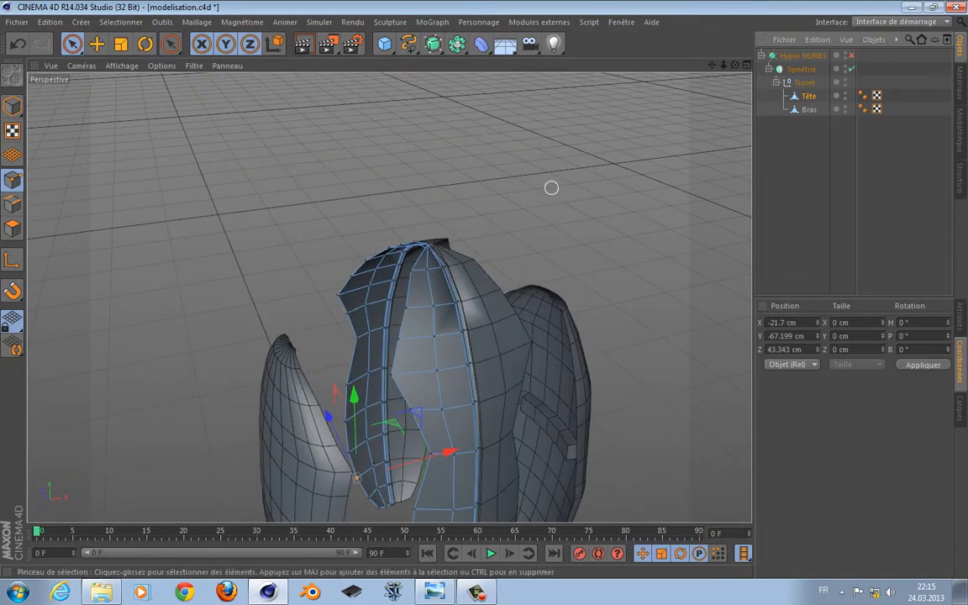
- Examine the open gap below the apex at the top of the head, with and without Hyper NURBS smoothing
mouse_move(487, 269)
left_mouse_down("alt")
mouse_move(389, 295)
mouse_move(487, 269)
left_mouse_up("alt")
scroll(408, 244, "up", 4)
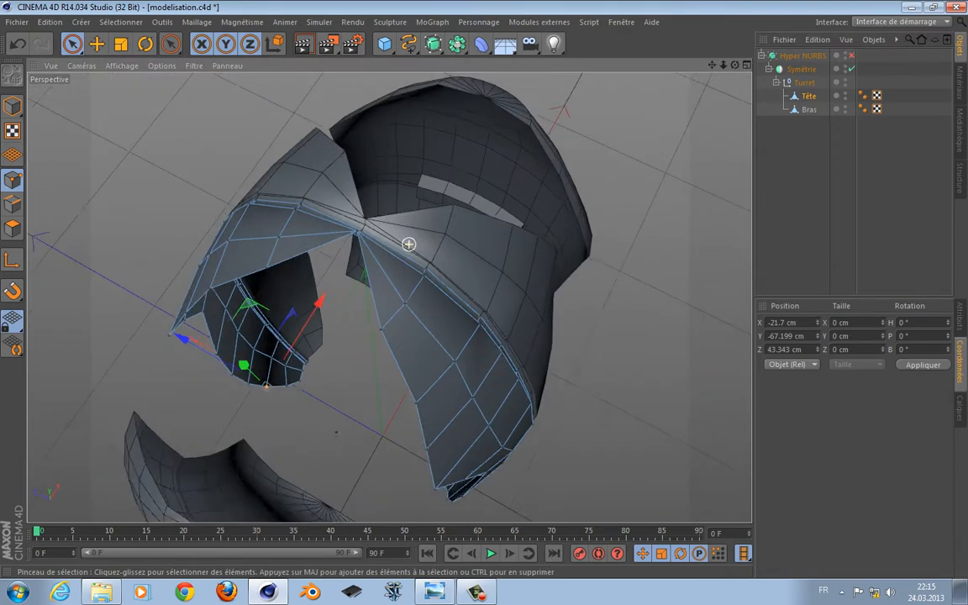
mouse_move(354, 182)
left_mouse_down("alt")
mouse_move(389, 296)
mouse_move(354, 181)
left_mouse_up("alt")
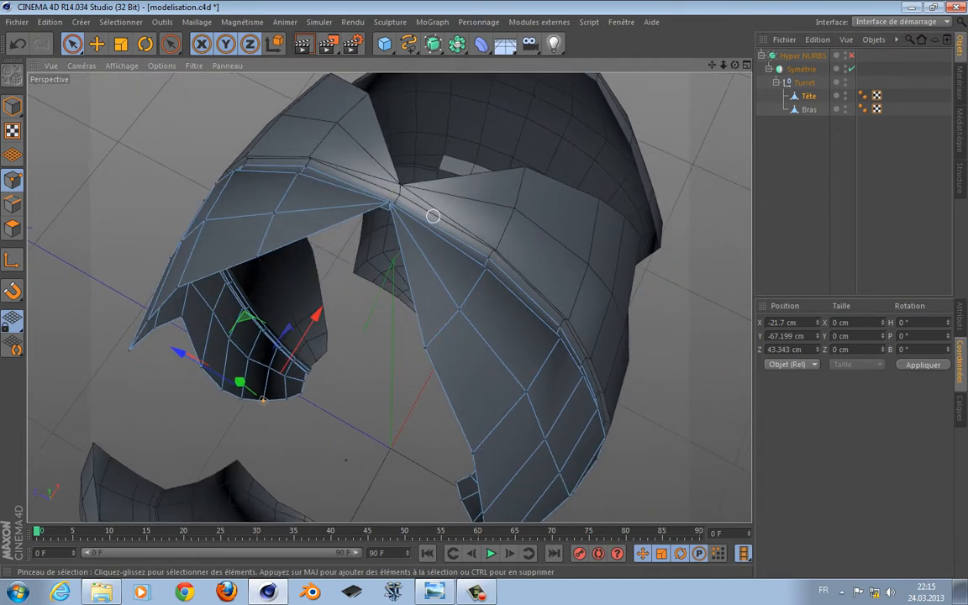
key("q")
left_click_drag(285, 336, 527, 303, "alt")
key("q")
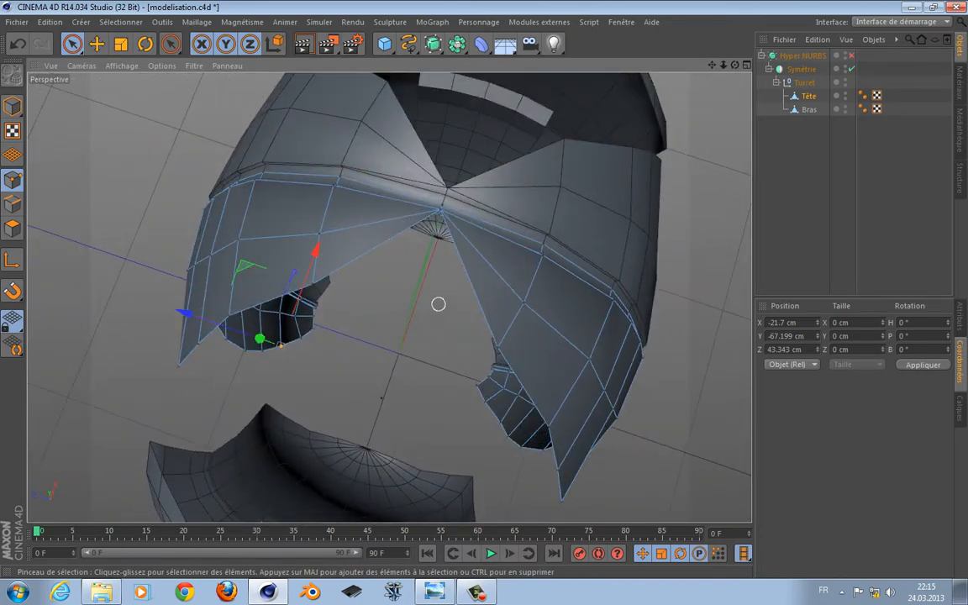
scroll(472, 231, "up", 5)
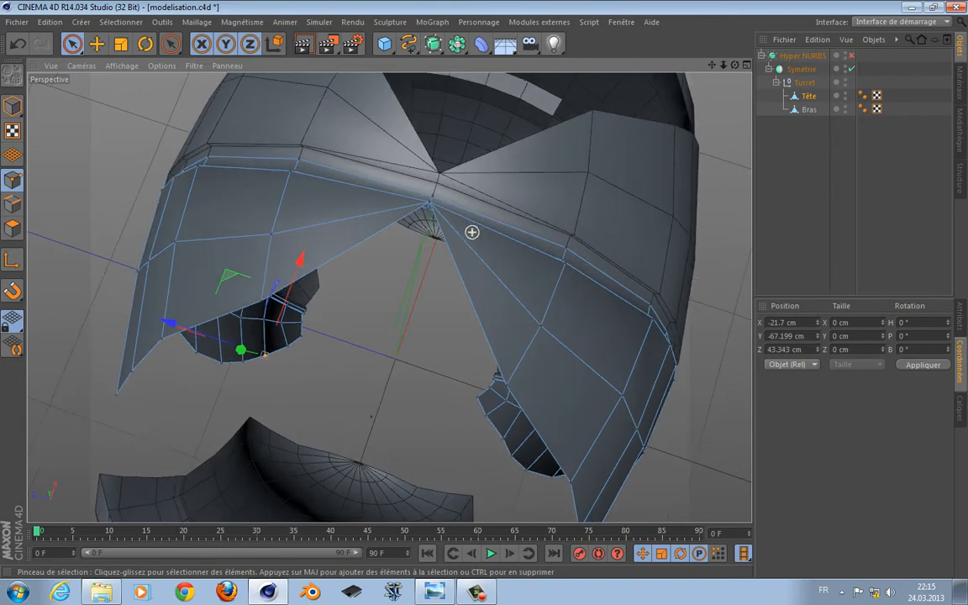
scroll(412, 218, "down", 4)
scroll(409, 217, "up", 3)
scroll(404, 208, "down", 3)
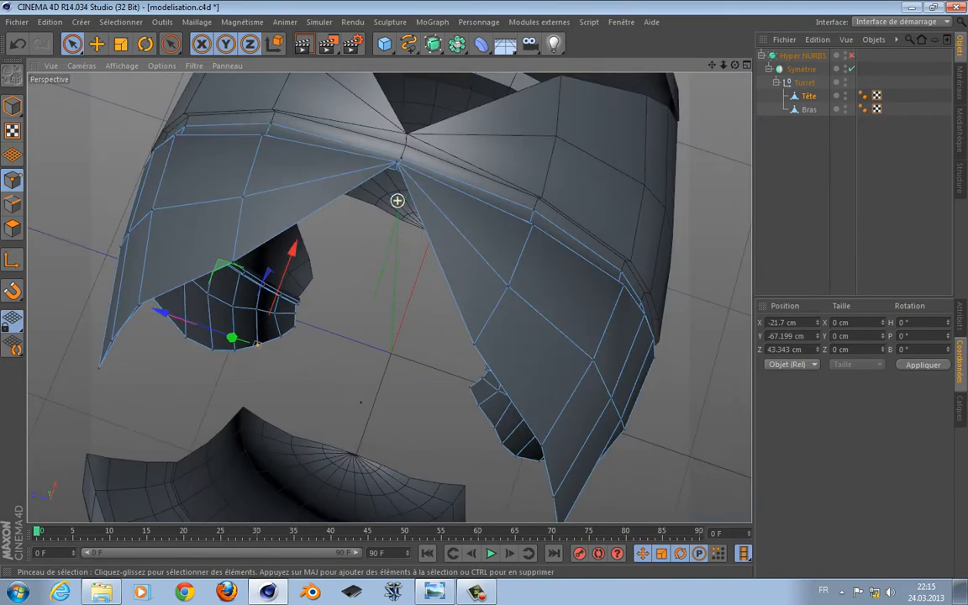
left_click(397, 163)
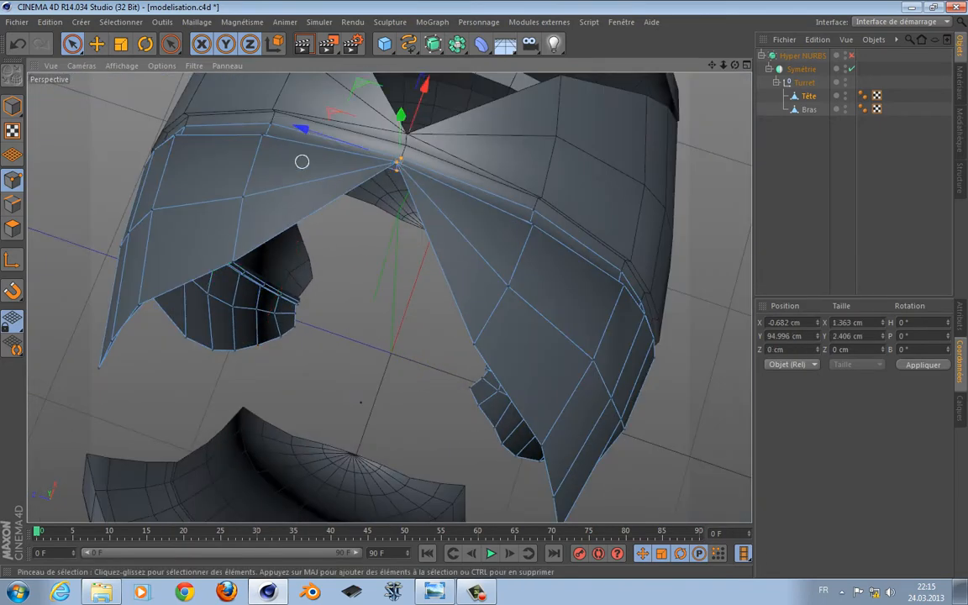
left_click(112, 116)
right_click(143, 102)
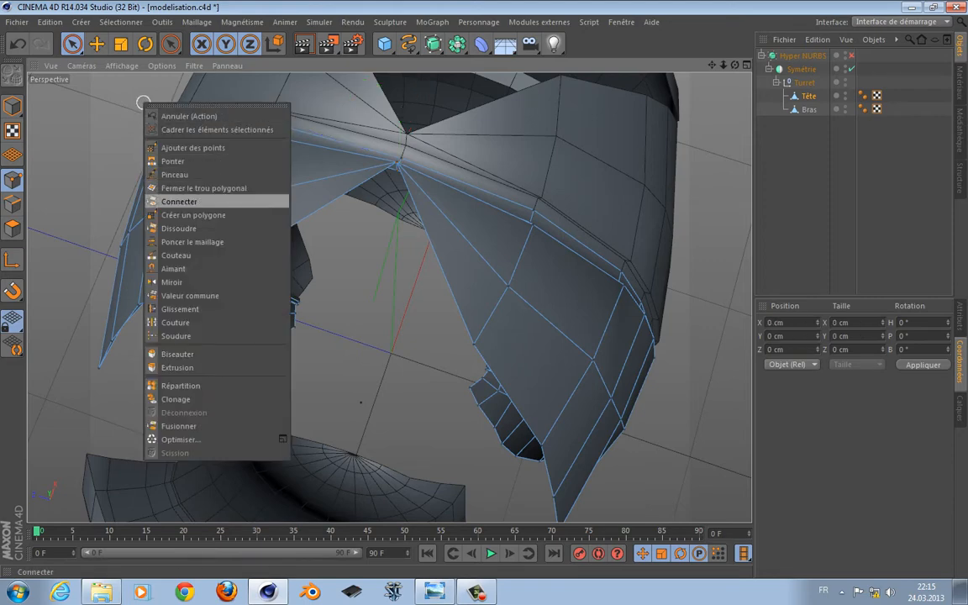
left_click(192, 147)
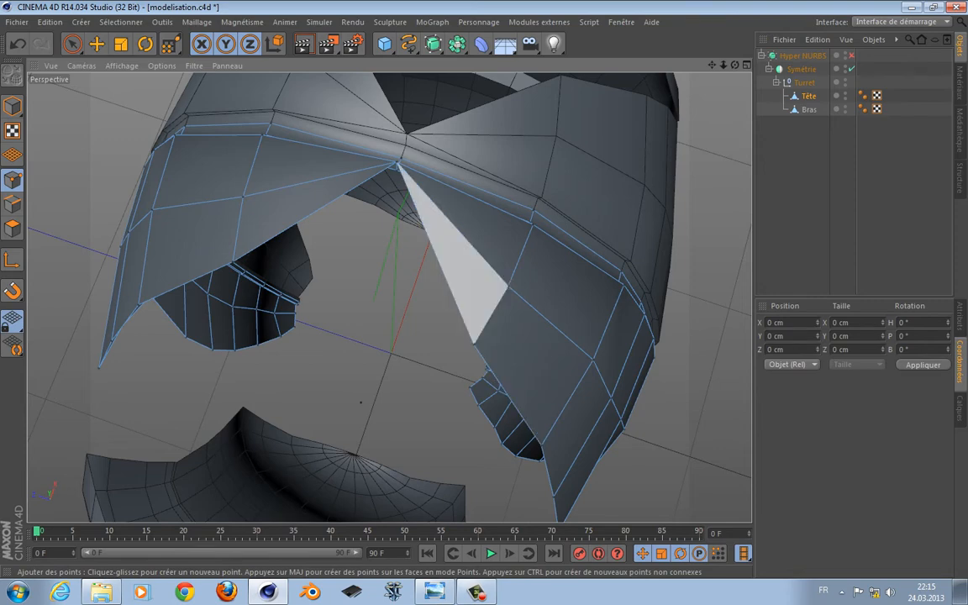
- Fill the gap at Tête's top with a fan of four triangles meeting at the apex point, using the Create Polygon tool
right_click(346, 222)
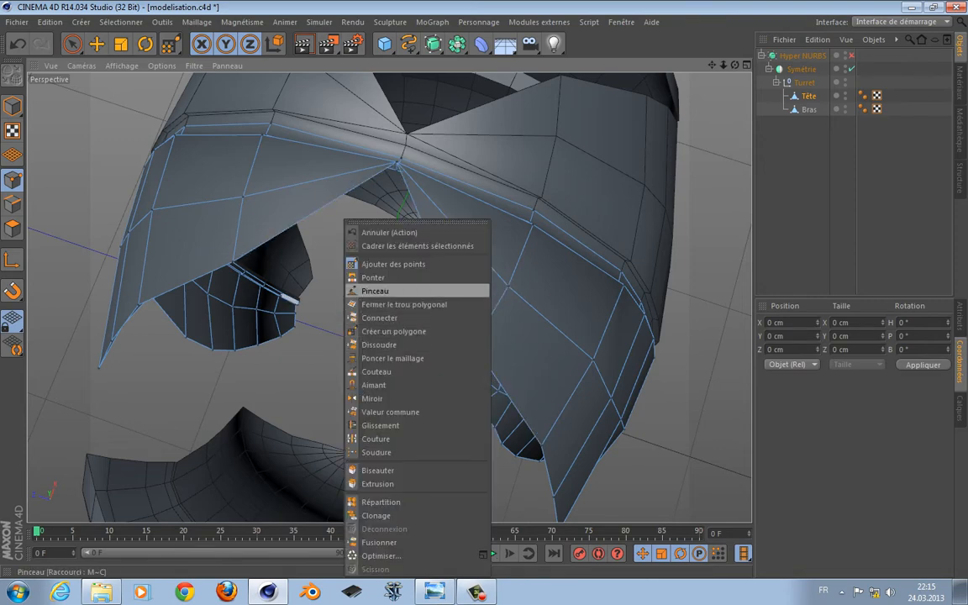
left_click(394, 331)
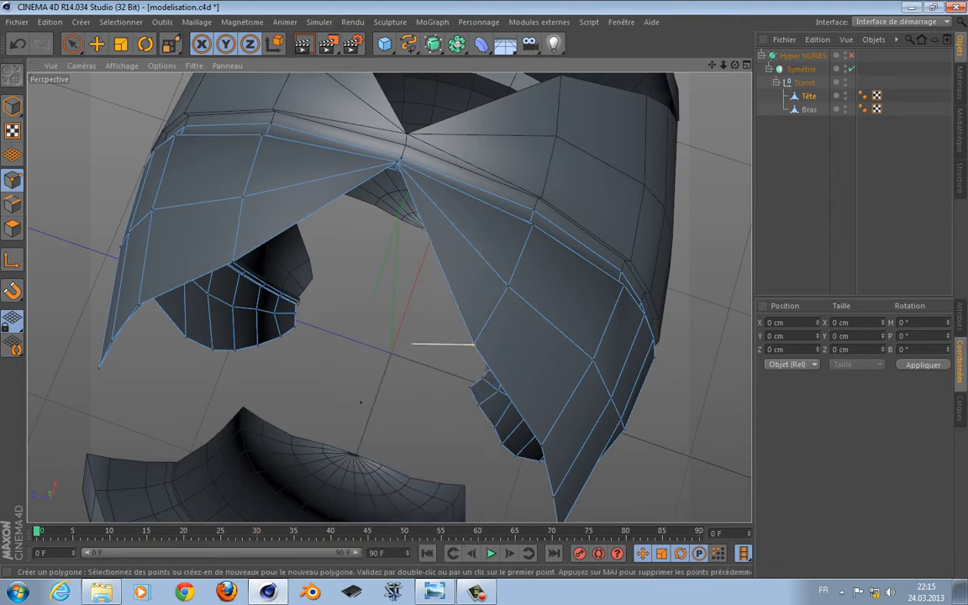
double_click(397, 162)
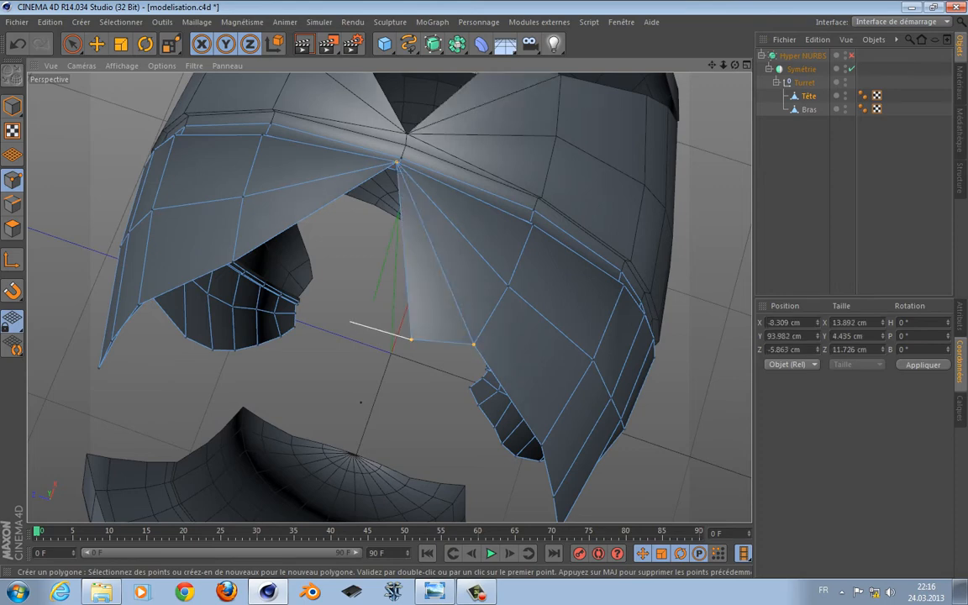
double_click(397, 162)
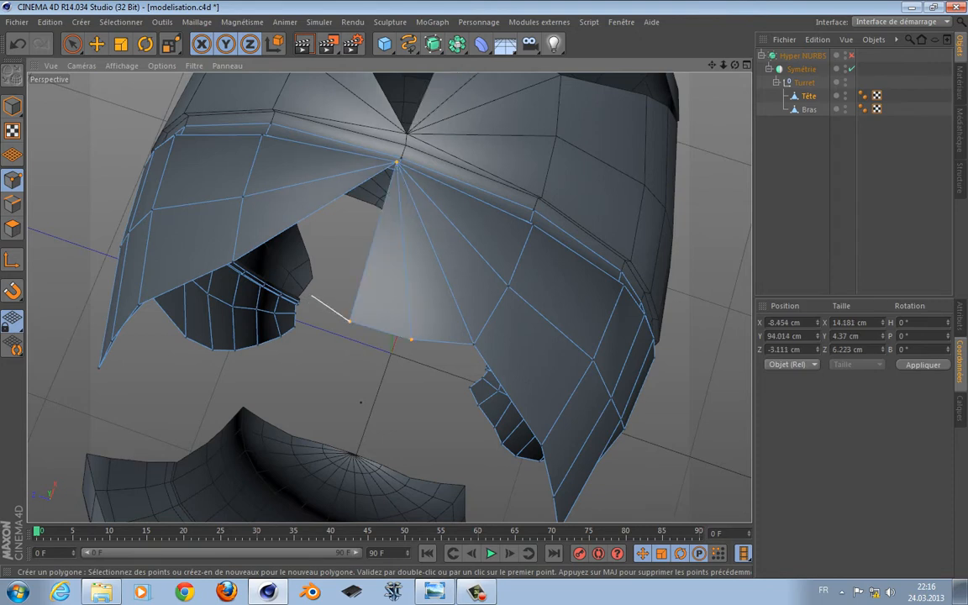
double_click(396, 163)
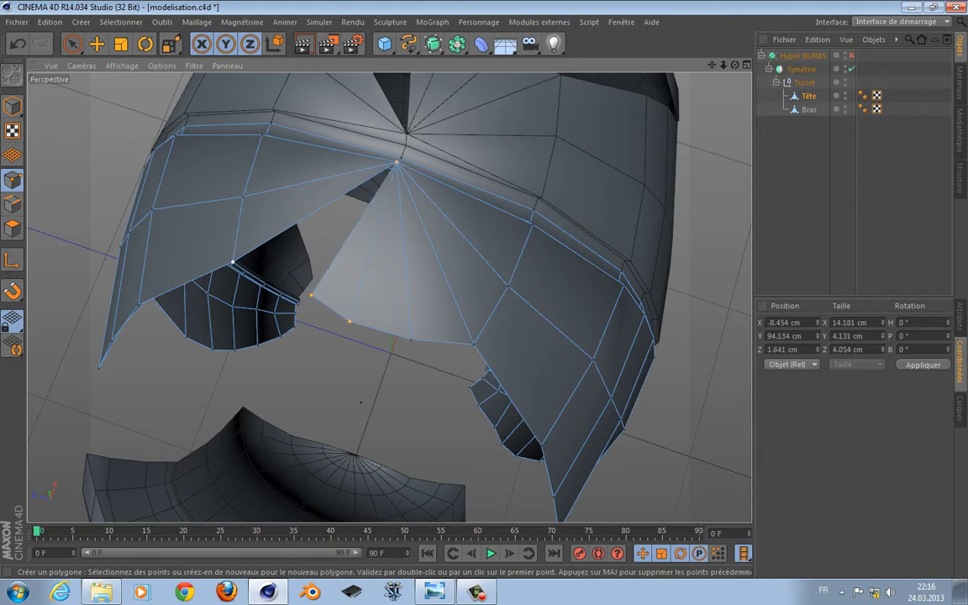
left_click(231, 264)
double_click(397, 162)
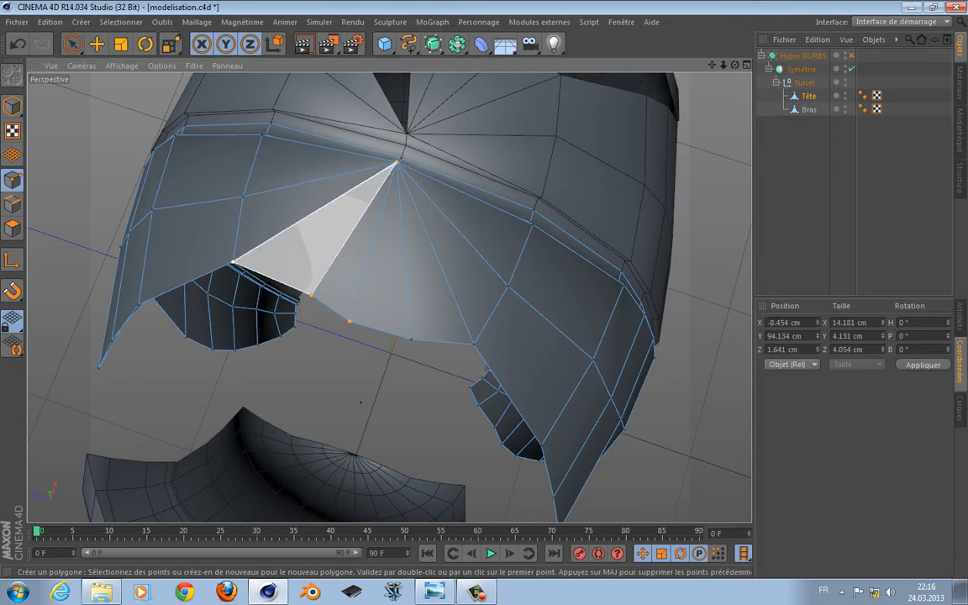
- Turn Hyper NURBS smoothing back on and level the fan's three new edge points with a Y size of 0 cm
left_click_drag(389, 297, 389, 296, "alt")
key("q")
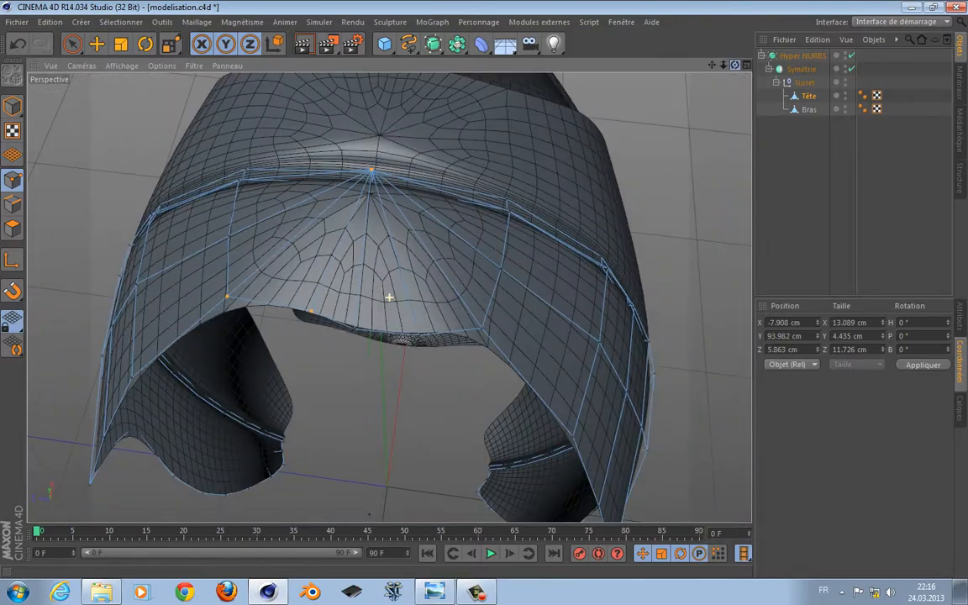
left_click(73, 44)
left_click_drag(375, 255, 375, 256, "alt")
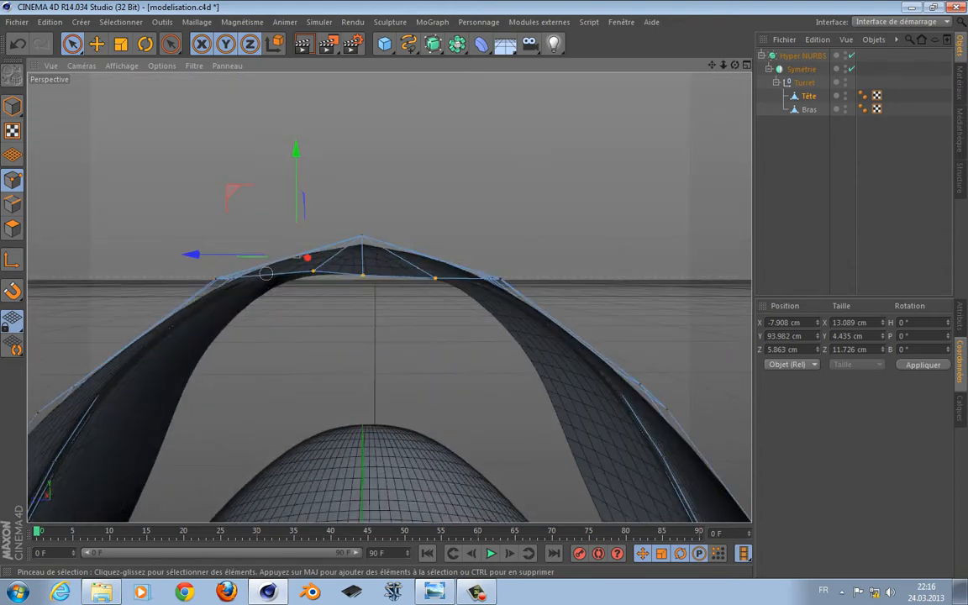
left_click_drag(257, 269, 254, 271)
left_click_drag(323, 295, 361, 430, "alt")
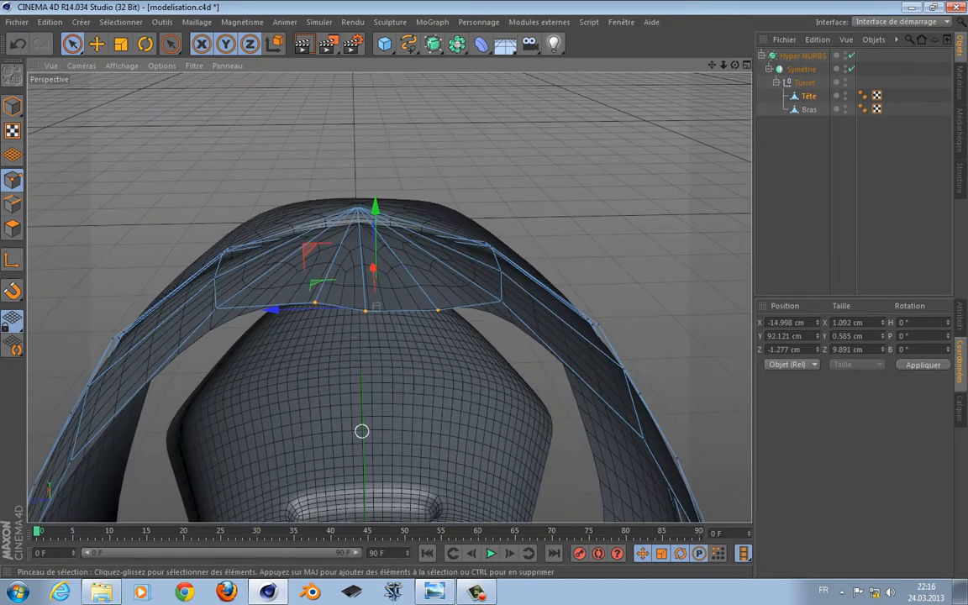
left_click_drag(857, 336, 738, 332)
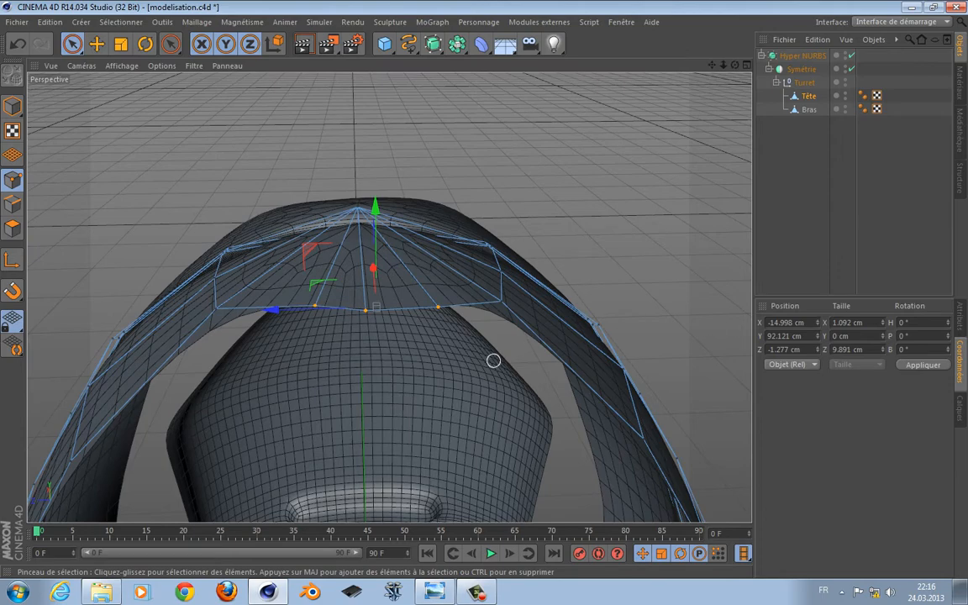
left_click_drag(493, 361, 454, 353, "alt")
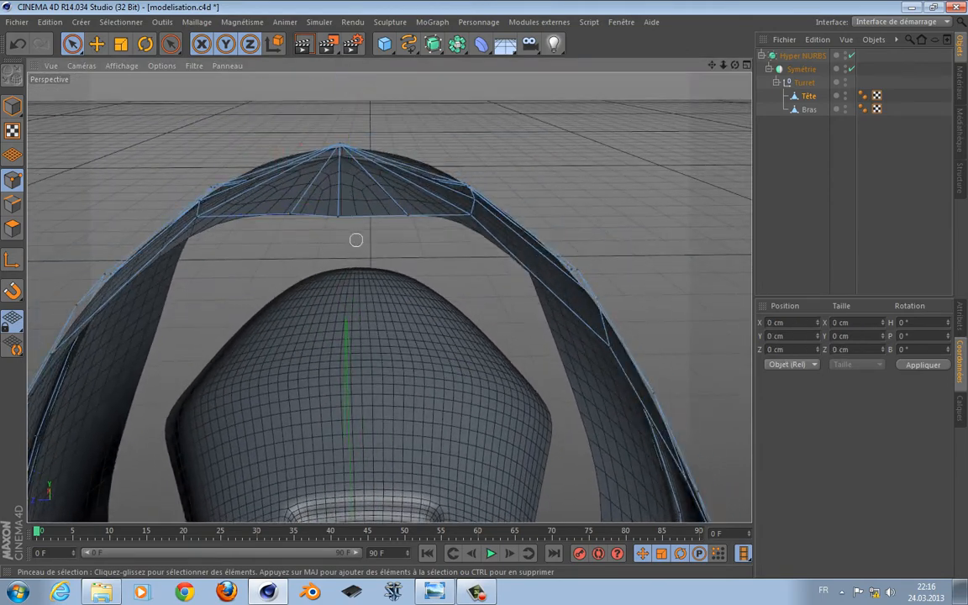
- Raise the fan's lower edge points into a gentle arch, middle point at Y 94.195 cm, and turn off Hyper NURBS
left_click_drag(310, 212, 333, 184)
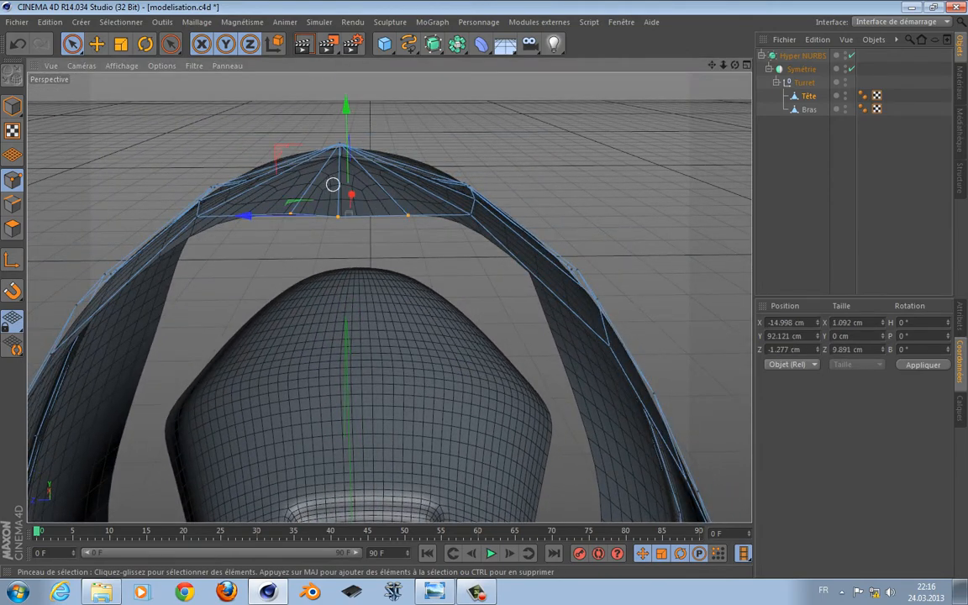
left_click_drag(346, 107, 335, 83)
left_click_drag(401, 279, 337, 311, "alt")
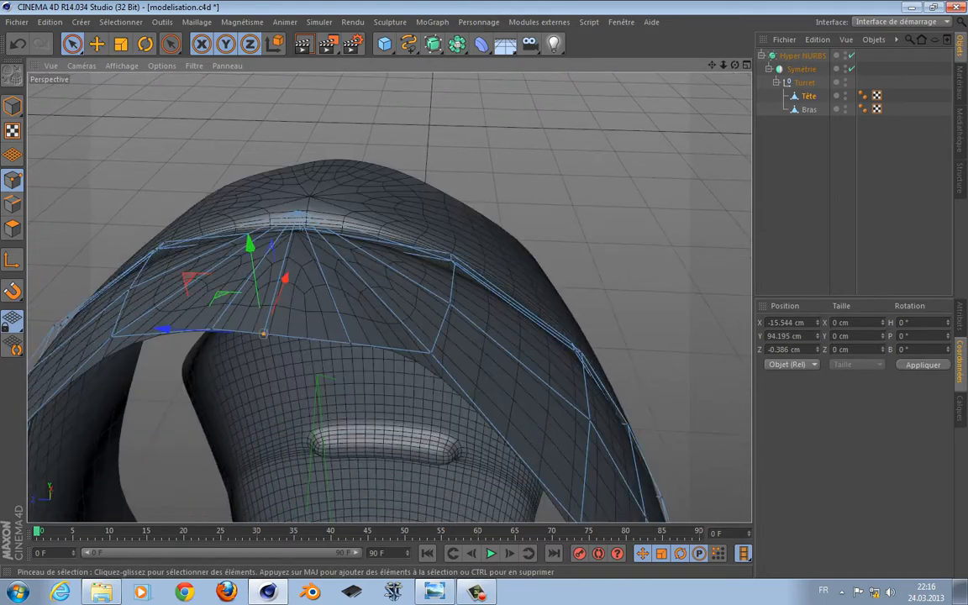
left_click_drag(372, 257, 326, 400, "alt")
left_click_drag(269, 431, 392, 454, "alt")
left_click_drag(358, 323, 371, 148, "alt")
mouse_move(419, 221)
left_mouse_down("alt")
mouse_move(402, 242)
mouse_move(391, 296)
mouse_move(430, 264)
mouse_move(369, 333)
mouse_move(425, 235)
left_mouse_up("alt")
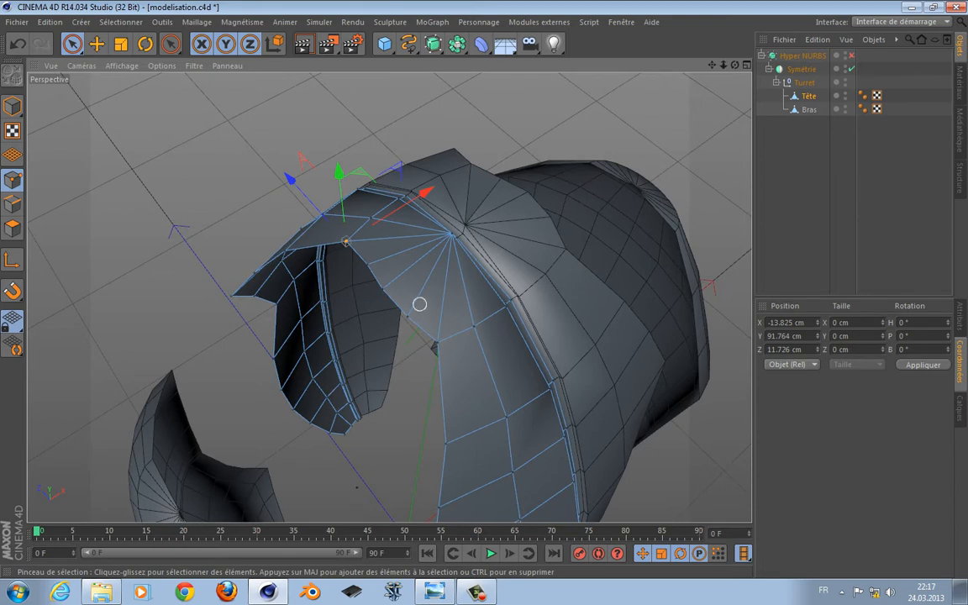
- Extrude the fan's four lower edges outward and down to about X -26 cm and Y 81.3 cm
left_click(12, 204)
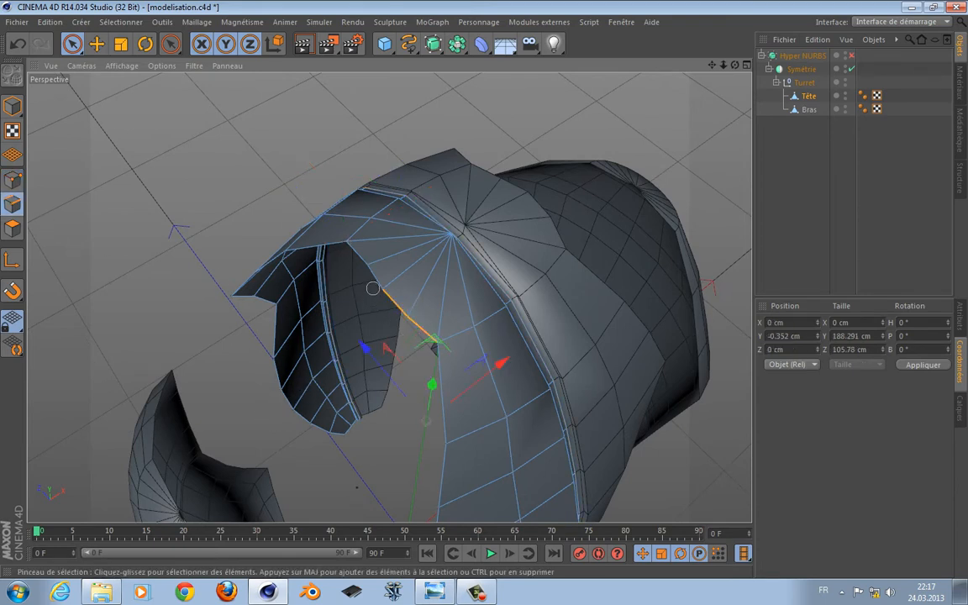
left_click_drag(344, 302, 384, 368, "alt")
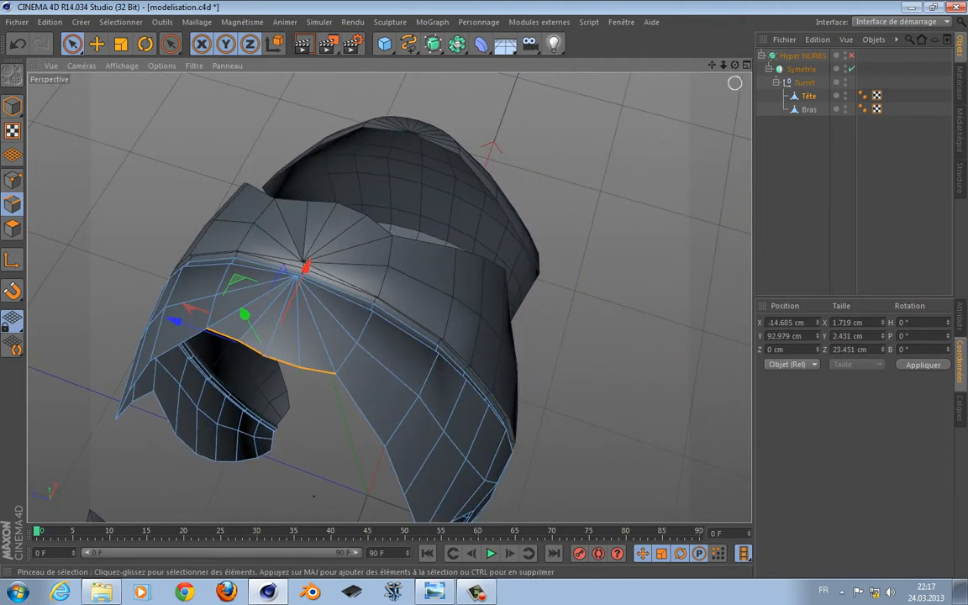
left_click_drag(363, 355, 395, 164, "alt")
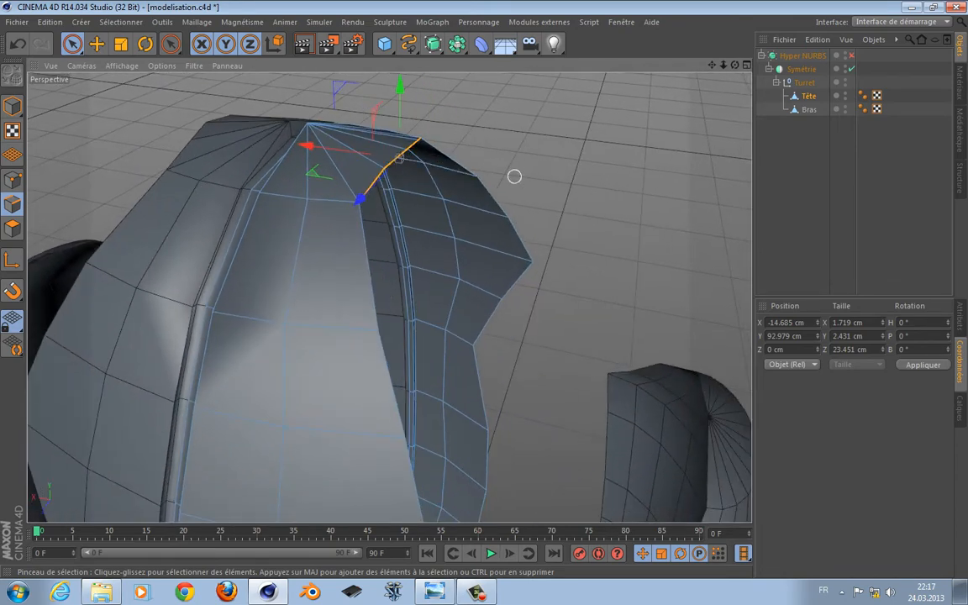
left_click_drag(514, 176, 389, 297, "alt")
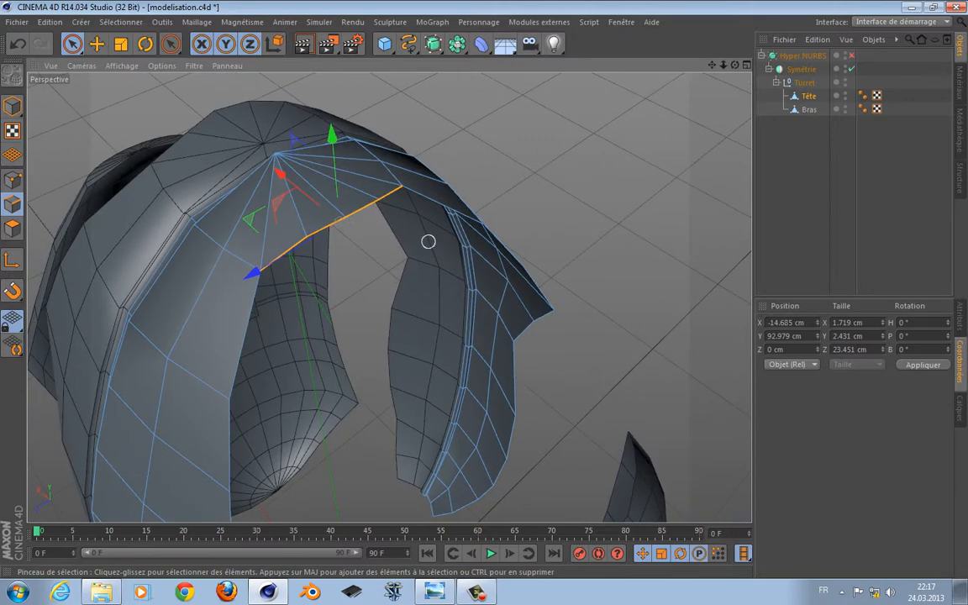
left_click_drag(465, 287, 421, 308, "alt")
key("d")
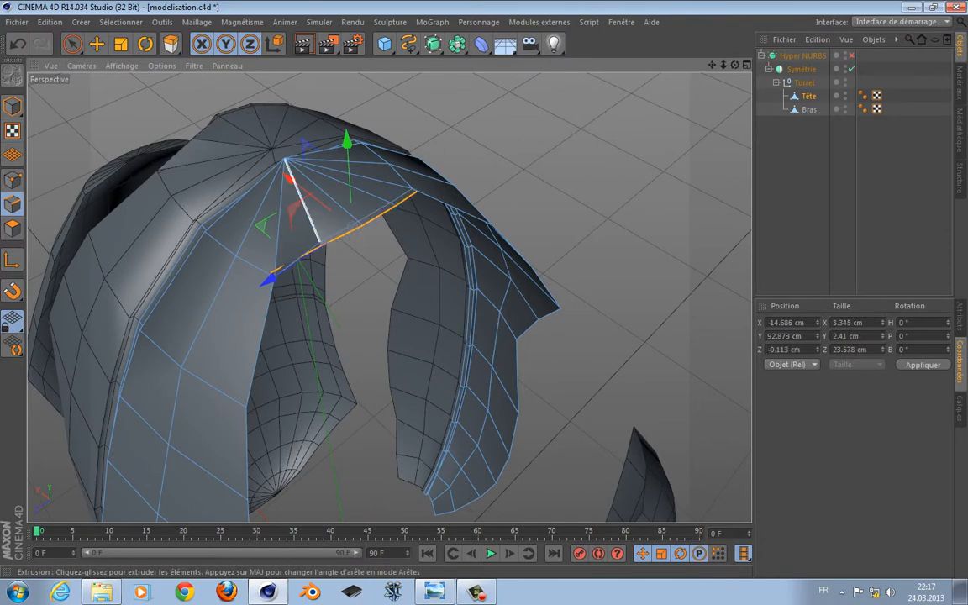
left_click_drag(288, 178, 427, 211)
left_click_drag(389, 297, 391, 256, "alt")
left_click_drag(535, 91, 527, 157)
left_click_drag(580, 210, 394, 253, "alt")
left_click_drag(389, 296, 454, 252, "alt")
left_click_drag(389, 296, 211, 275, "alt")
left_click_drag(476, 261, 450, 304, "alt")
left_click_drag(389, 296, 387, 222, "alt")
- Widen the extruded edge row to a Z size of about 39 cm and shift it up and back towards the head
key("t")
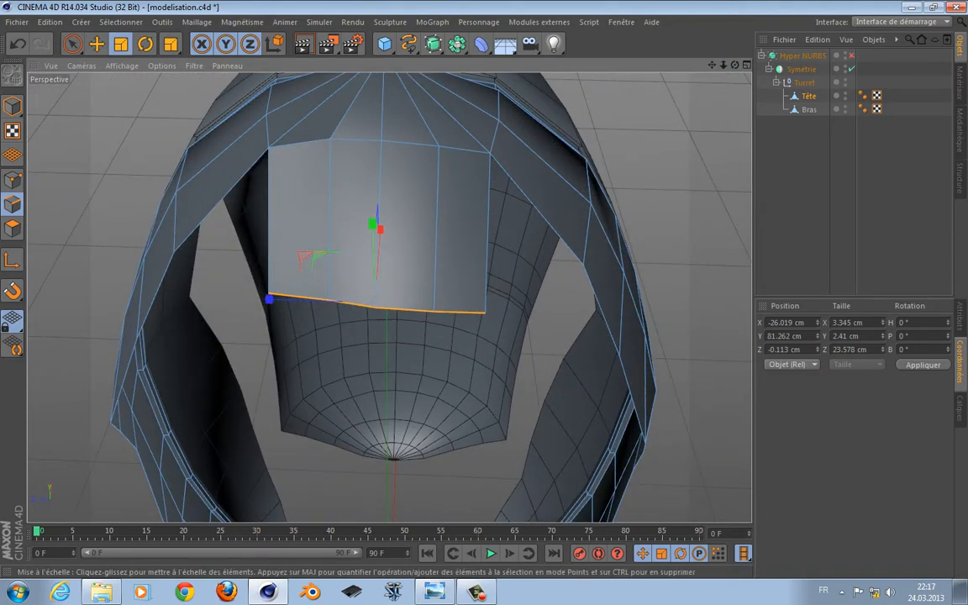
left_click_drag(268, 299, 198, 296)
key("space")
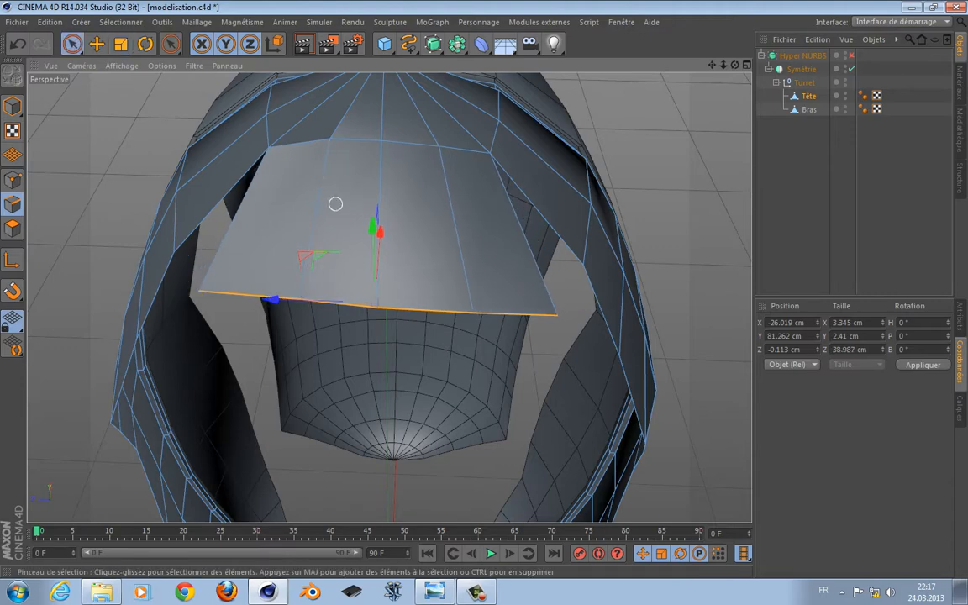
left_click_drag(373, 228, 372, 200)
left_click_drag(426, 288, 389, 298, "alt")
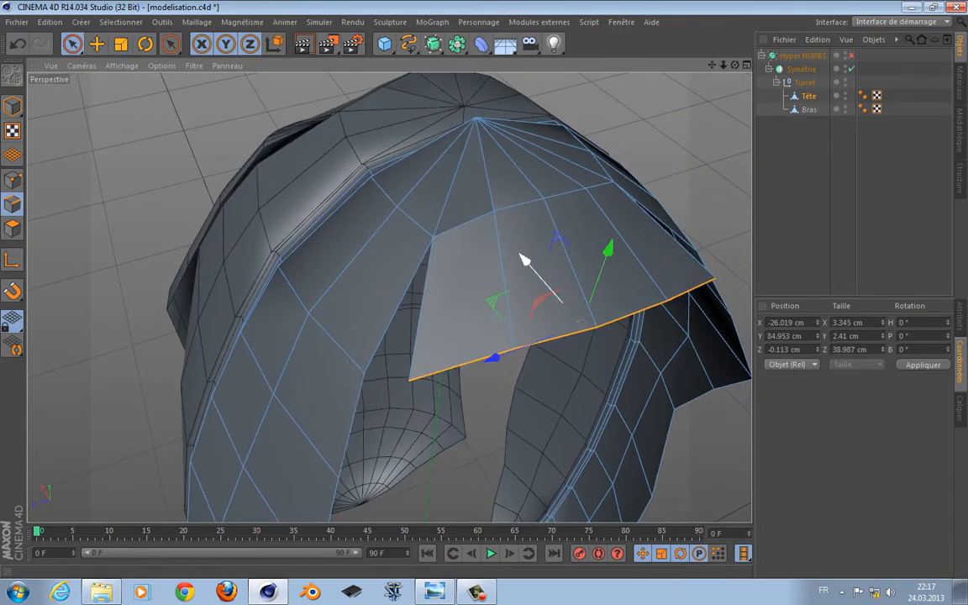
left_click_drag(527, 265, 515, 249)
left_click_drag(595, 235, 592, 246)
- Stitch both outer corners of the new strip to the neighbouring side points of Tête with the Couture tool
left_click(12, 179)
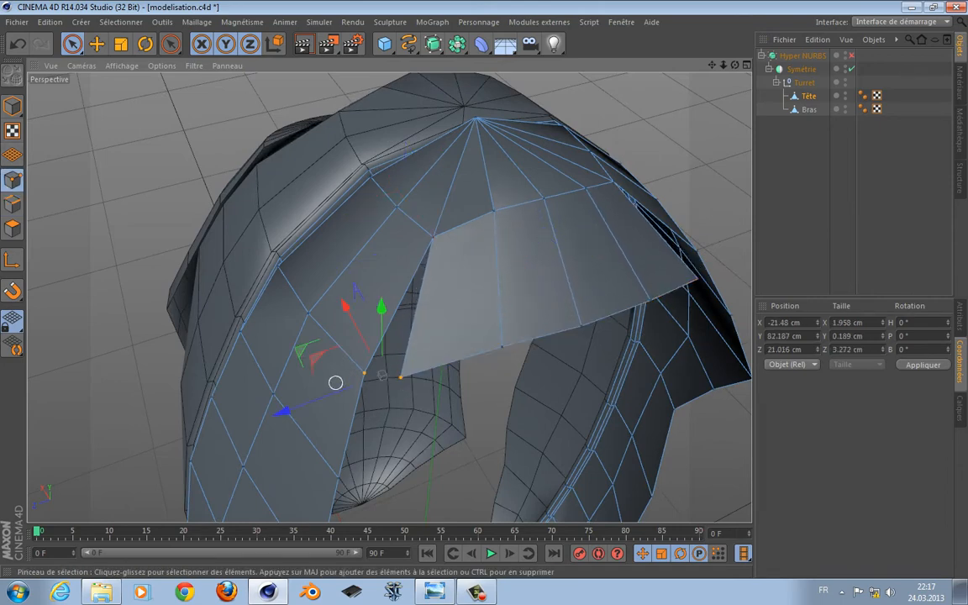
right_click(386, 266)
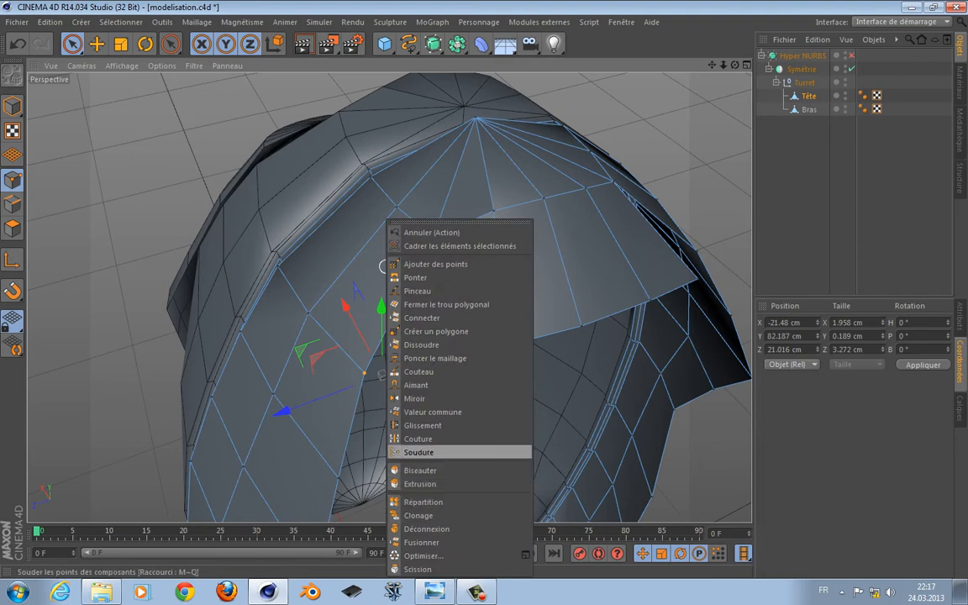
left_click(417, 438)
left_click_drag(401, 377, 389, 298)
middle_click_drag(389, 297, 389, 298, "alt")
key("space")
left_click_drag(517, 374, 544, 279, "alt")
key("space")
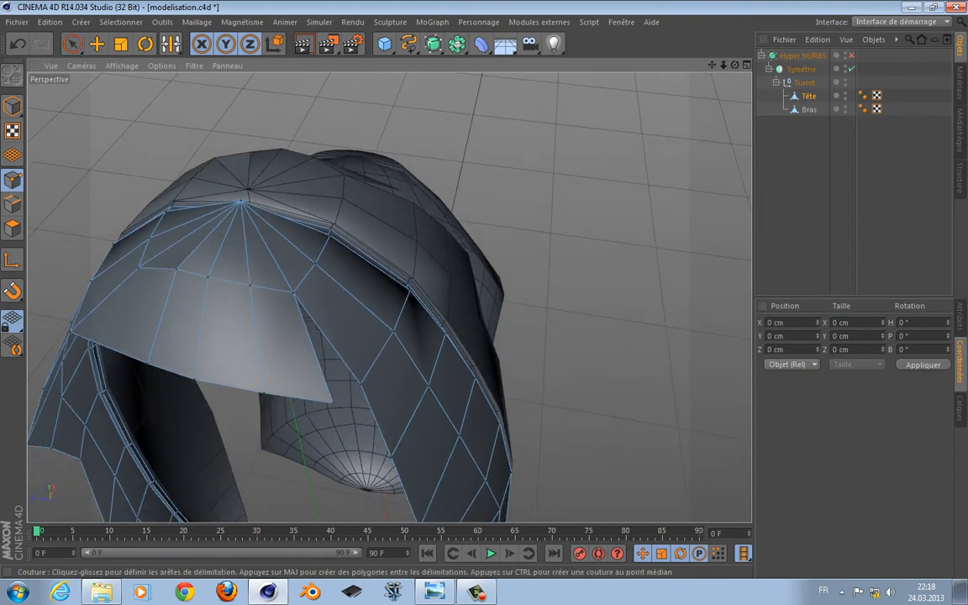
left_click_drag(333, 403, 265, 263, "alt")
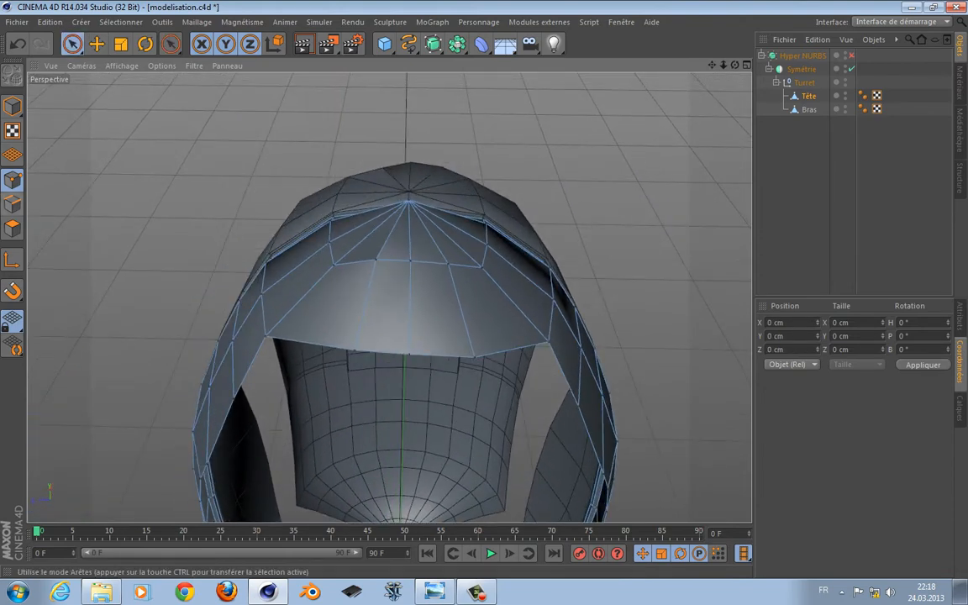
- Check which way the new strip's polygons face and reverse the normals of the fan triangles above it
left_click_drag(479, 314, 339, 313)
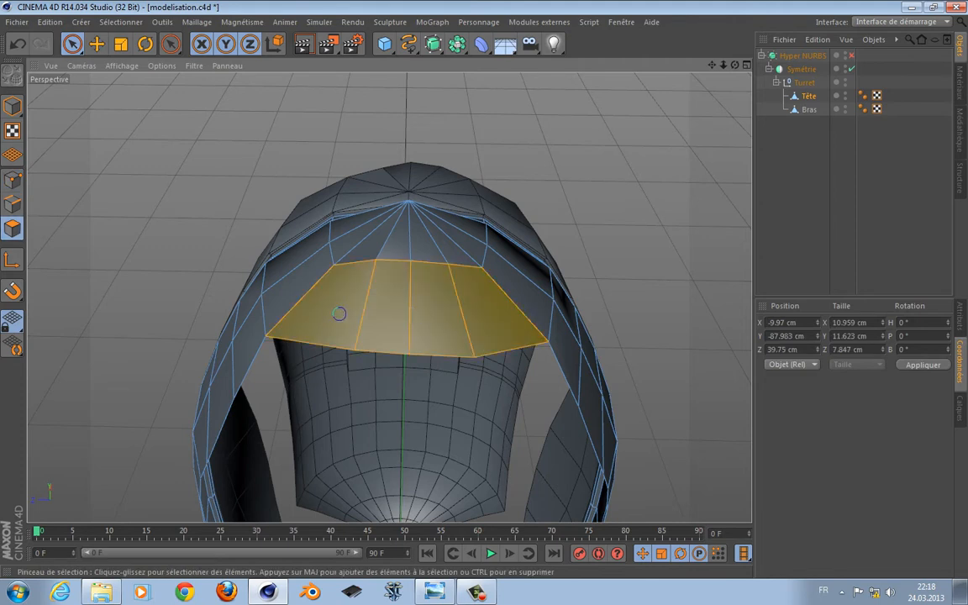
left_click_drag(389, 249, 452, 254)
left_click(370, 242)
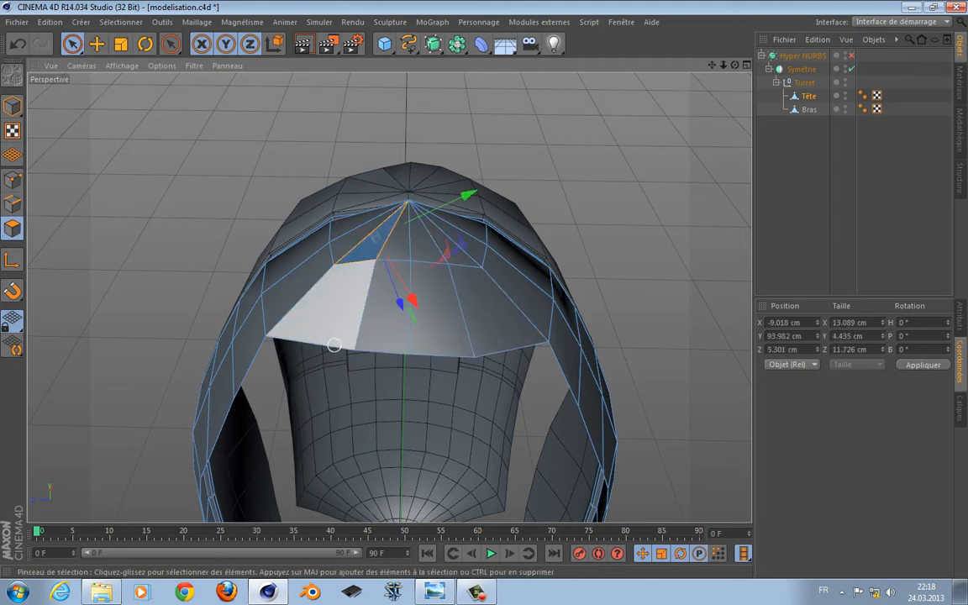
key("u")
key("r")
- Optimise all points of the Tête mesh to merge duplicates, and turn Hyper NURBS back on
left_click_drag(374, 281, 555, 224, "alt")
left_click(12, 204)
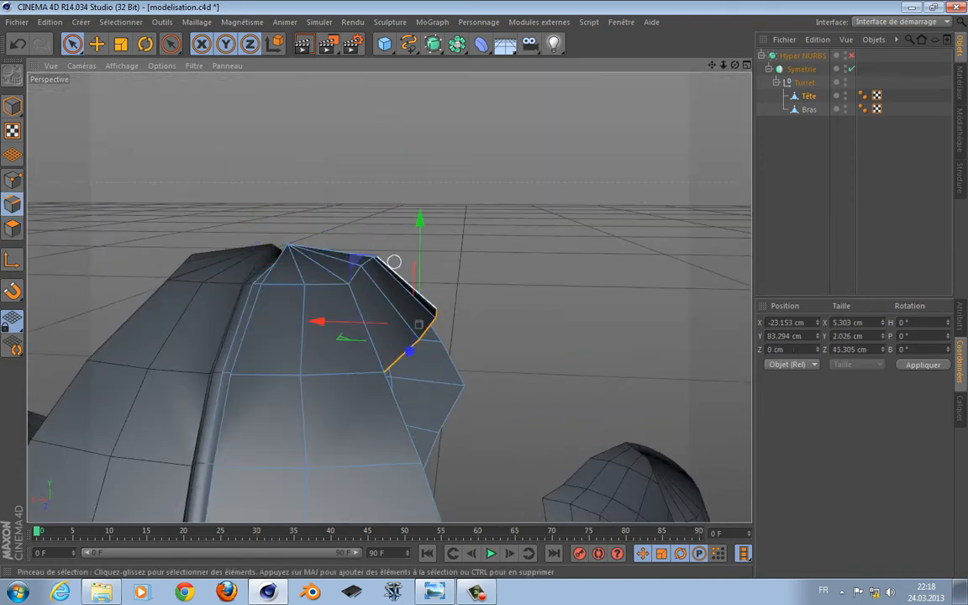
left_click_drag(393, 261, 375, 299, "alt")
left_click(12, 180)
right_click(460, 143)
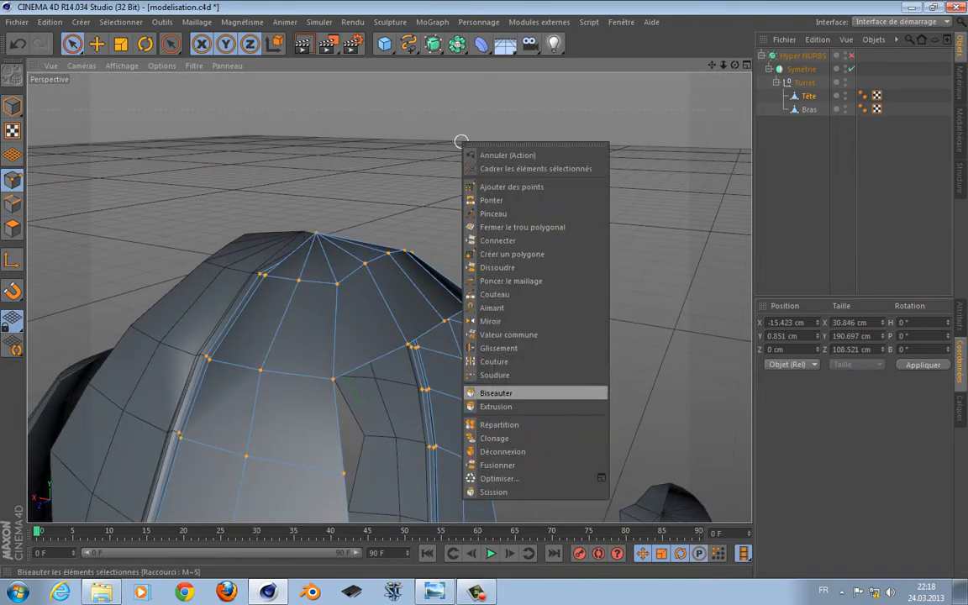
left_click(493, 476)
left_click_drag(660, 251, 588, 273, "alt")
left_click_drag(389, 296, 266, 222, "alt")
- Compare the smoothed head with the front blueprint and the portalTurretSheet_S reference picture, and inspect its inner top in perspective
middle_click(264, 224)
middle_click(555, 395)
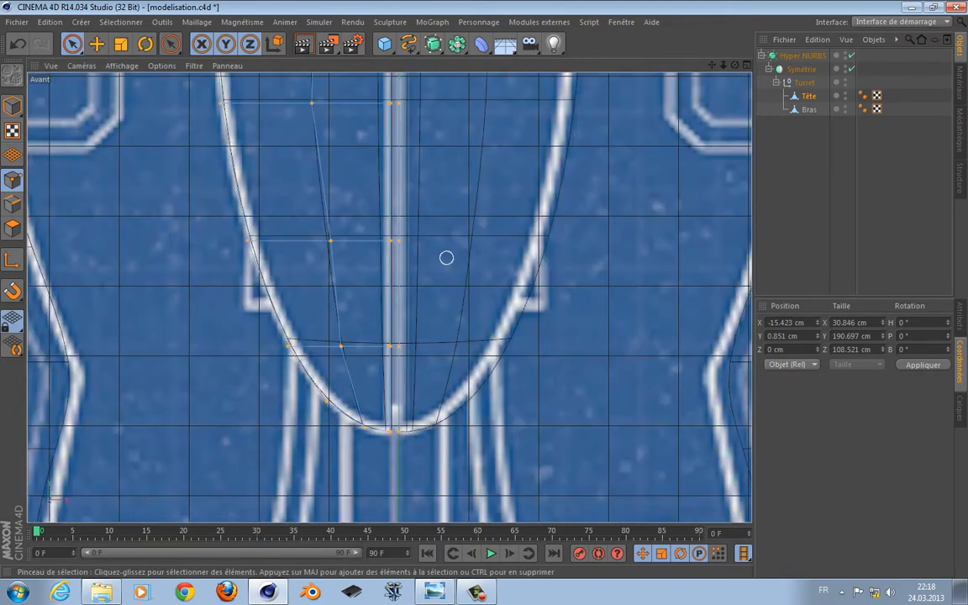
scroll(443, 257, "up", 8)
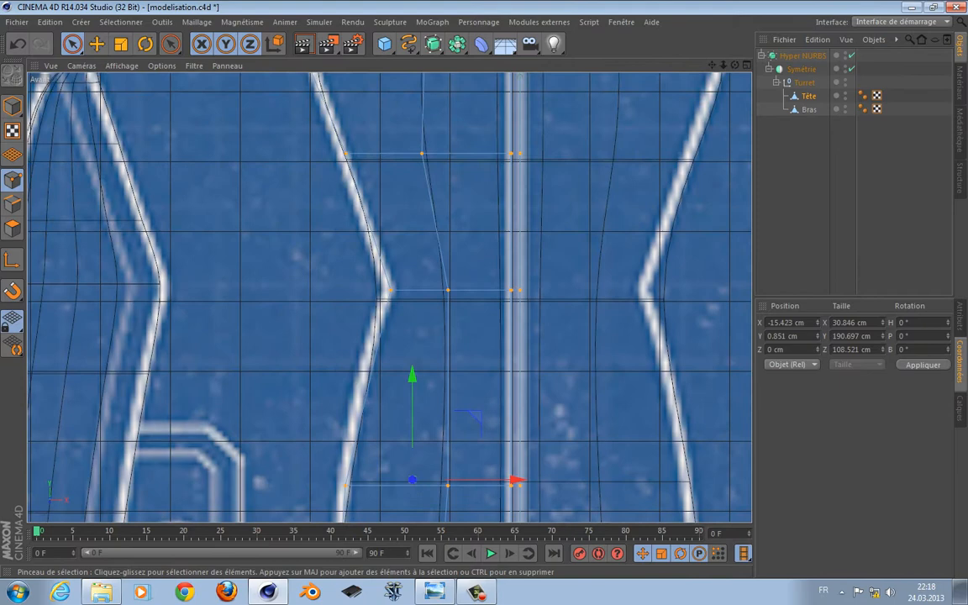
middle_click_drag(339, 133, 312, 106, "alt")
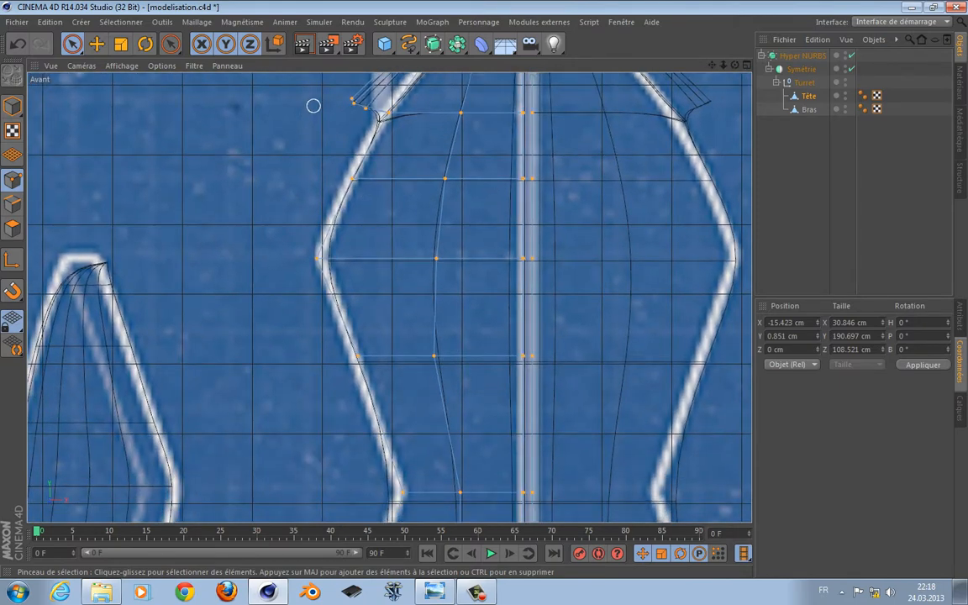
scroll(313, 104, "up", 2)
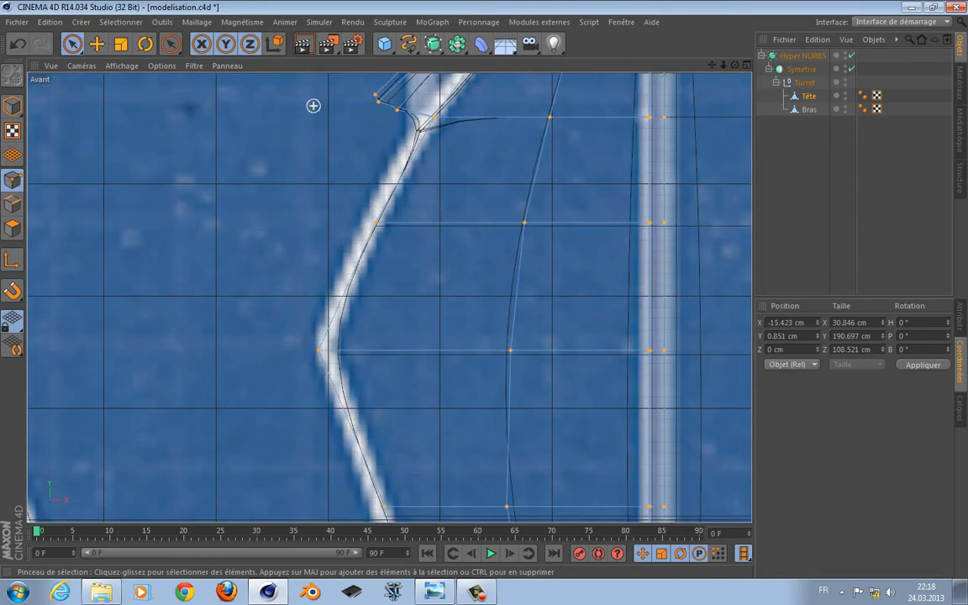
scroll(313, 107, "down", 10)
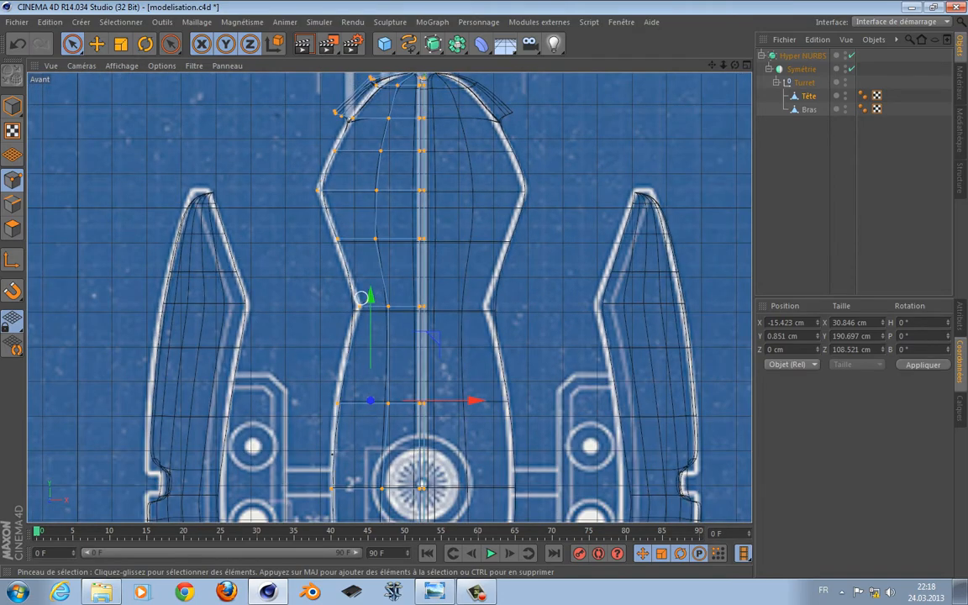
left_click_drag(967, 42, 305, 353)
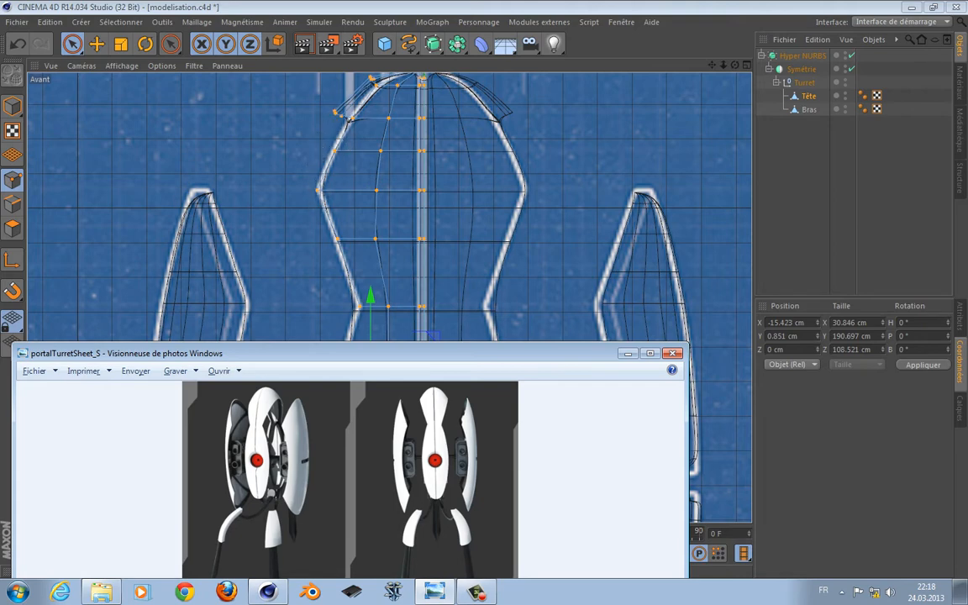
left_click_drag(361, 353, 967, 205)
middle_click(527, 194)
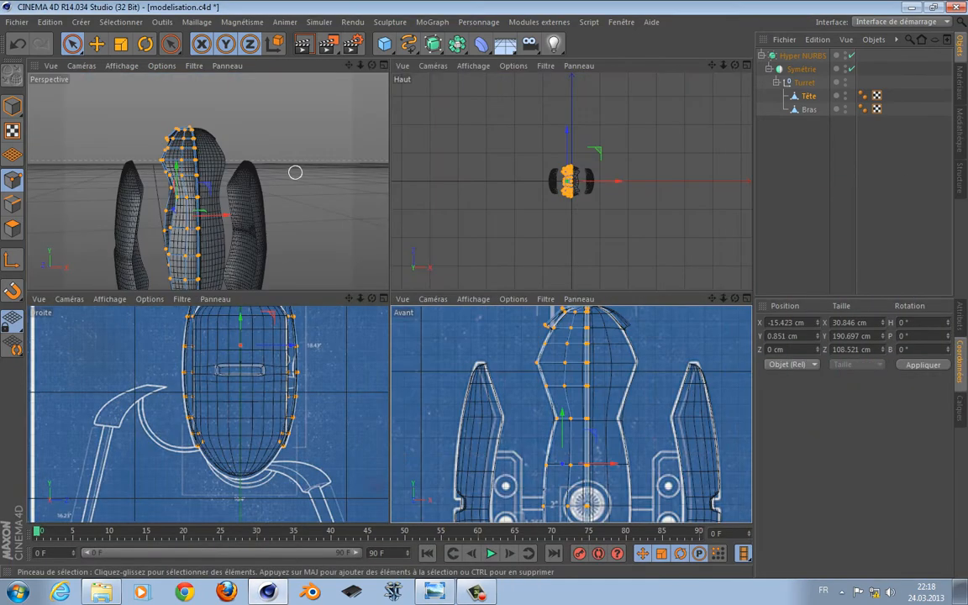
middle_click(290, 175)
left_click_drag(279, 178, 497, 264, "alt")
scroll(497, 264, "up", 3)
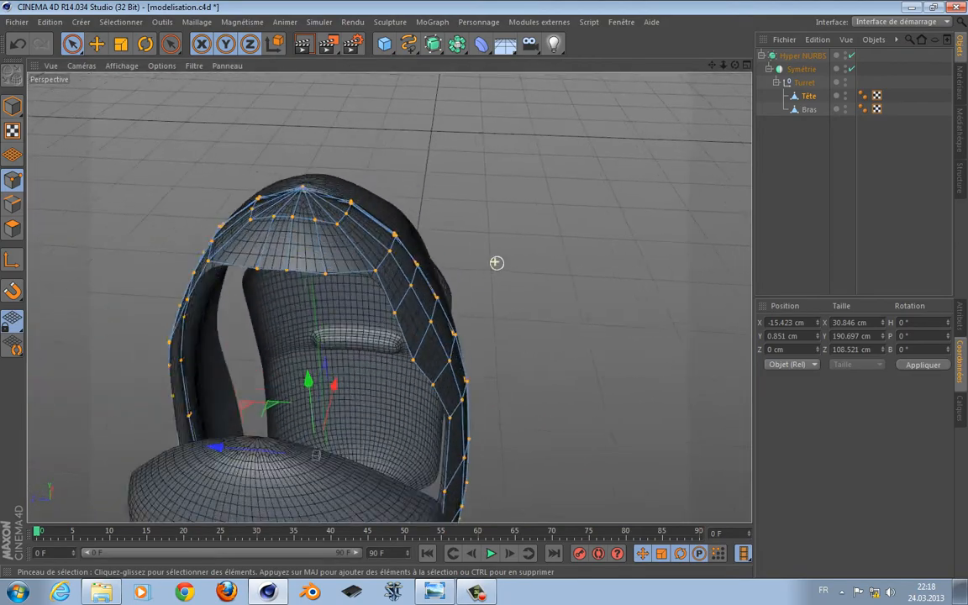
scroll(411, 255, "up", 1)
left_click_drag(411, 254, 105, 176, "alt")
- Select the new strip's lower edge row and turn off the Symétrie mirror and Hyper NURBS smoothing
left_click(12, 204)
left_click_drag(297, 272, 500, 284)
scroll(419, 284, "up", 2)
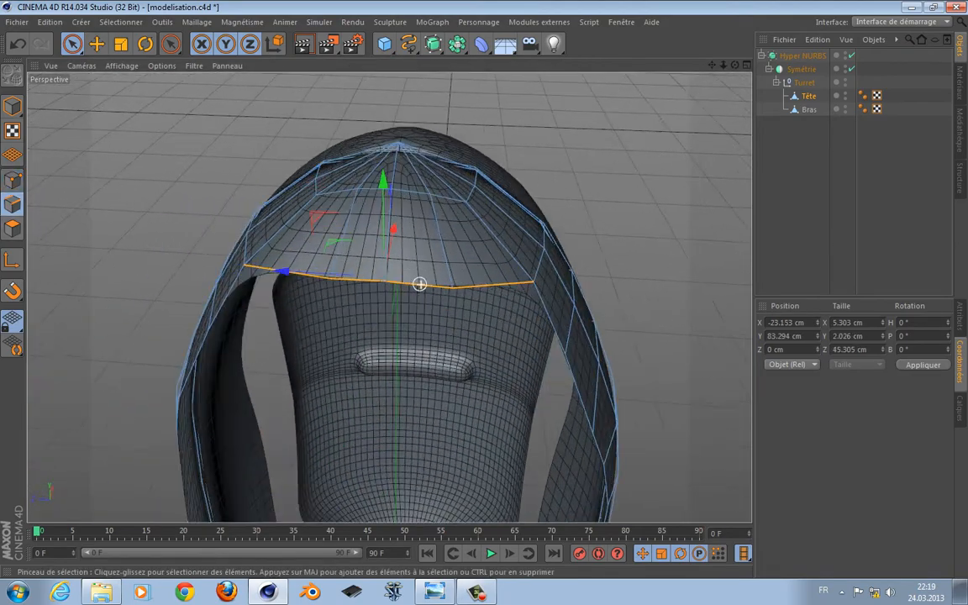
left_click_drag(408, 305, 464, 294, "alt")
scroll(465, 294, "down", 1)
middle_click(504, 299)
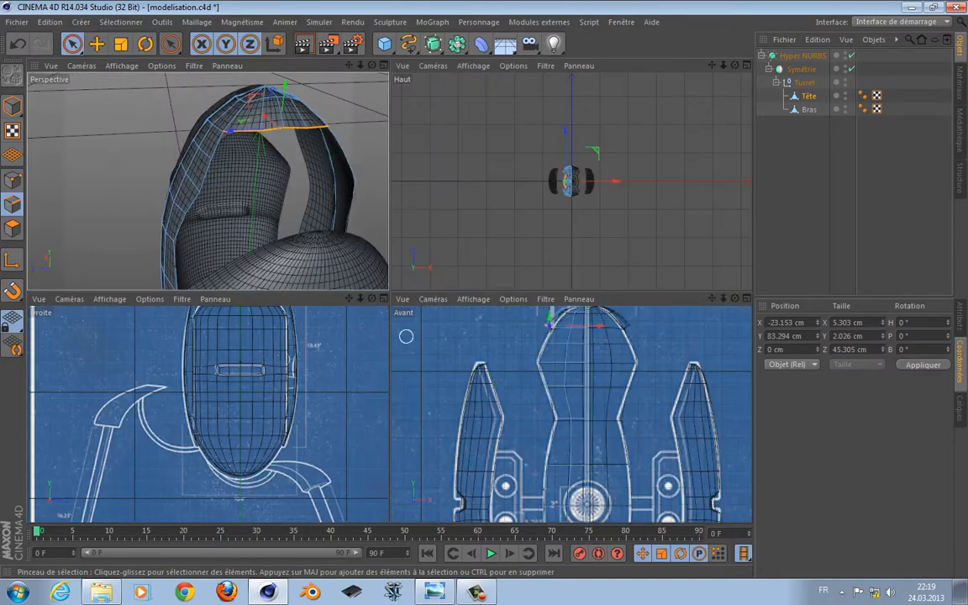
middle_click(299, 225)
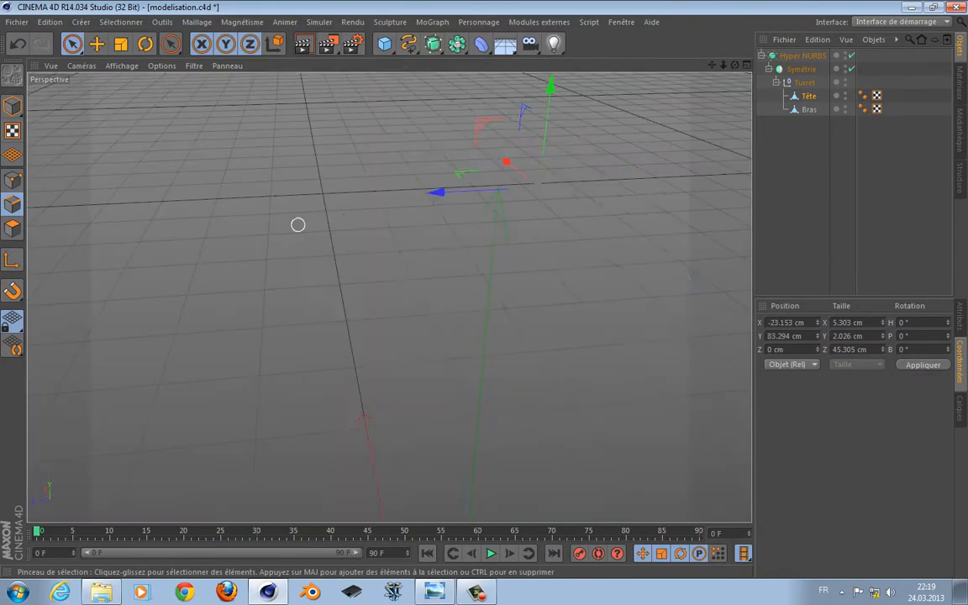
left_click_drag(514, 313, 643, 344, "alt")
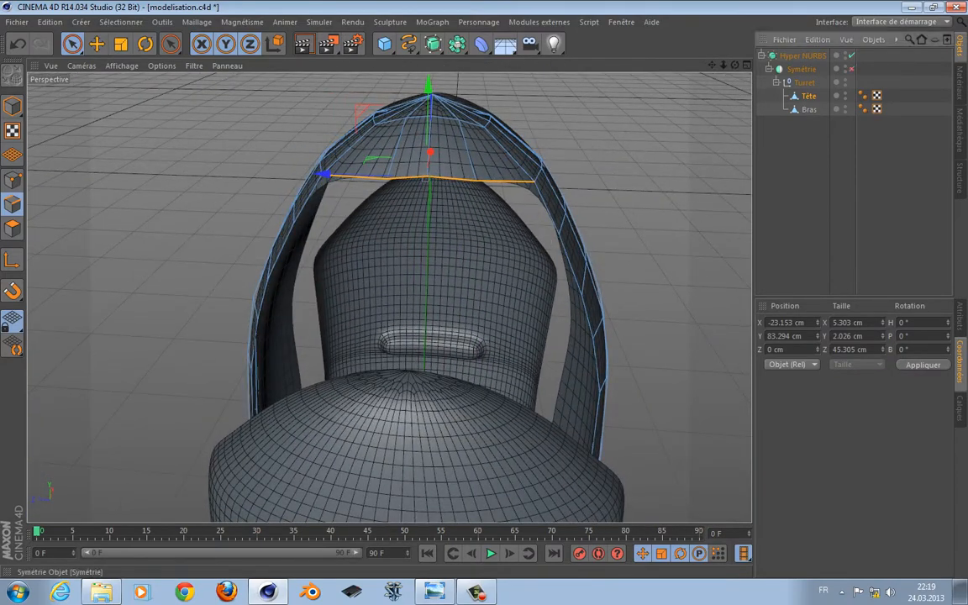
left_click(852, 69)
left_click(852, 56)
- Extrude the selected edge row down about 10 cm and widen it along Z until its ends meet the head's sides
left_click_drag(587, 171, 390, 296, "alt")
key("d")
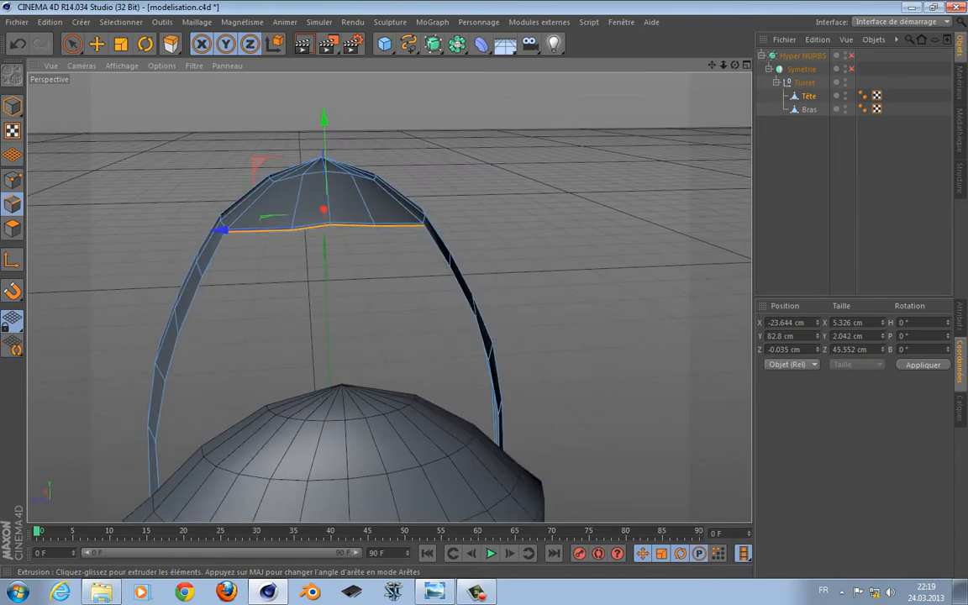
left_click_drag(324, 122, 373, 166)
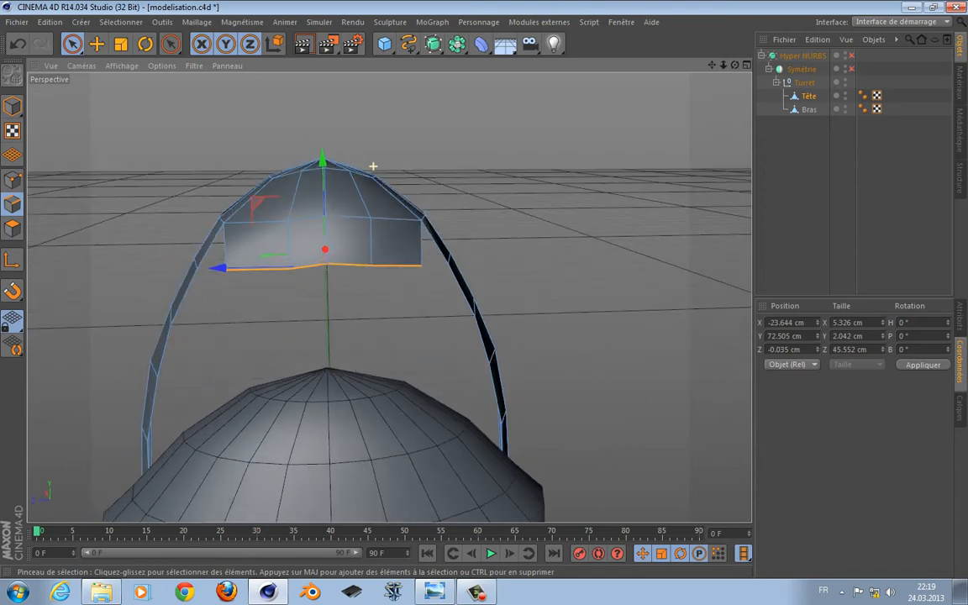
key("t")
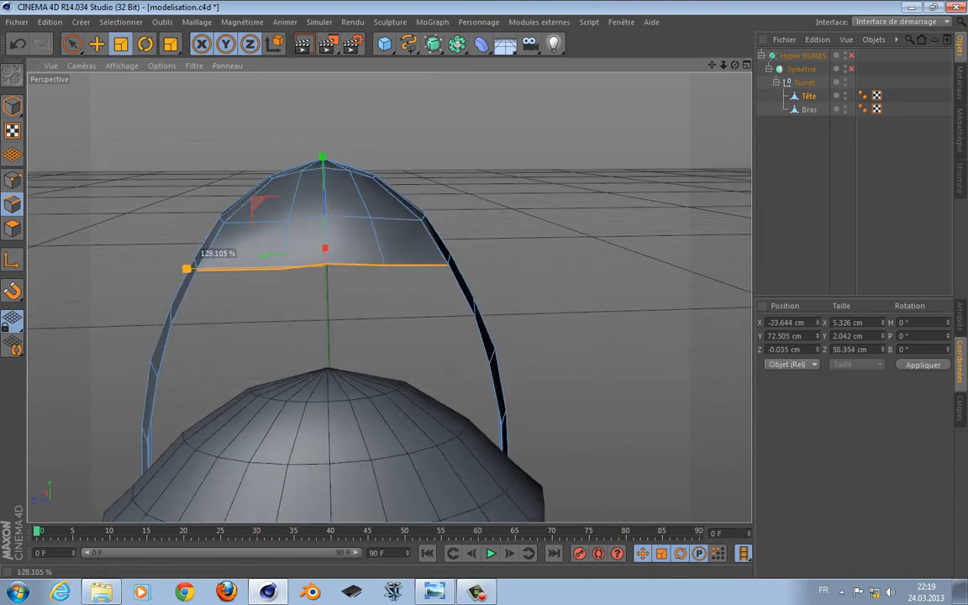
left_click_drag(187, 269, 191, 269)
left_click_drag(290, 252, 416, 286, "alt")
- Stitch both lower end points of the widened strip to the adjacent points on the head's side edges with Couture
key("space")
left_click(11, 180)
scroll(426, 353, "up", 4)
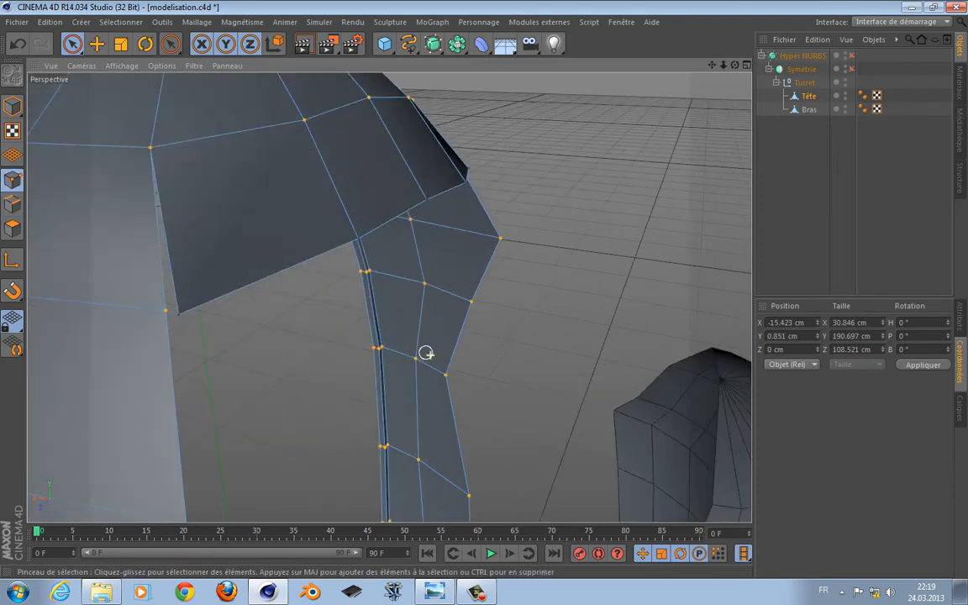
right_click(284, 373)
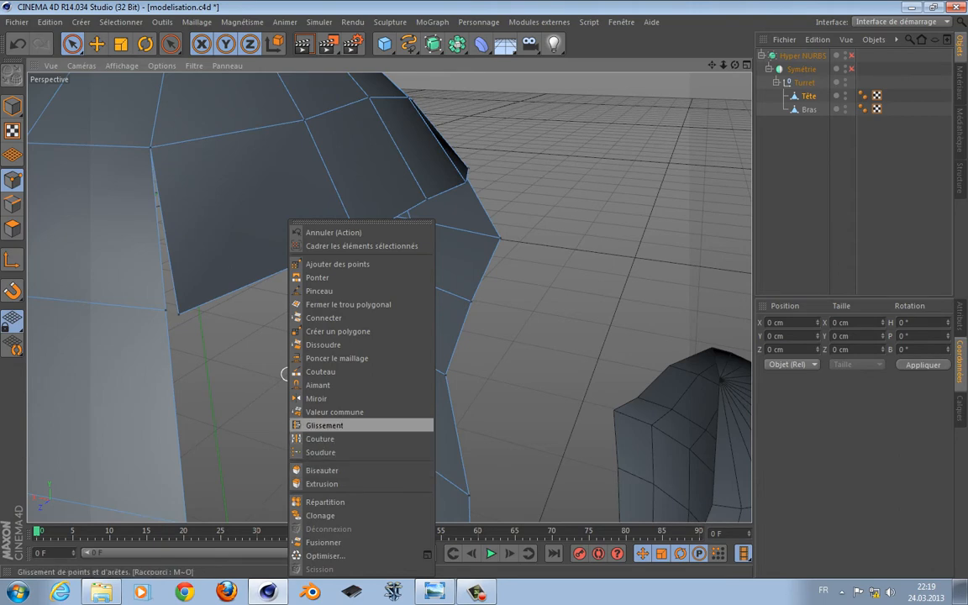
left_click(320, 439)
left_click_drag(179, 314, 165, 311)
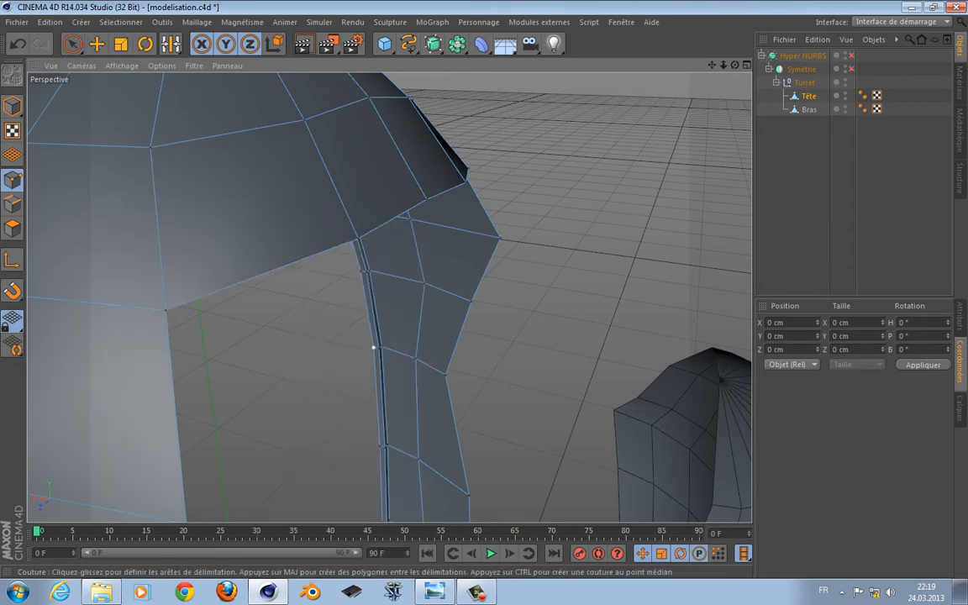
left_click_drag(375, 346, 210, 399, "alt")
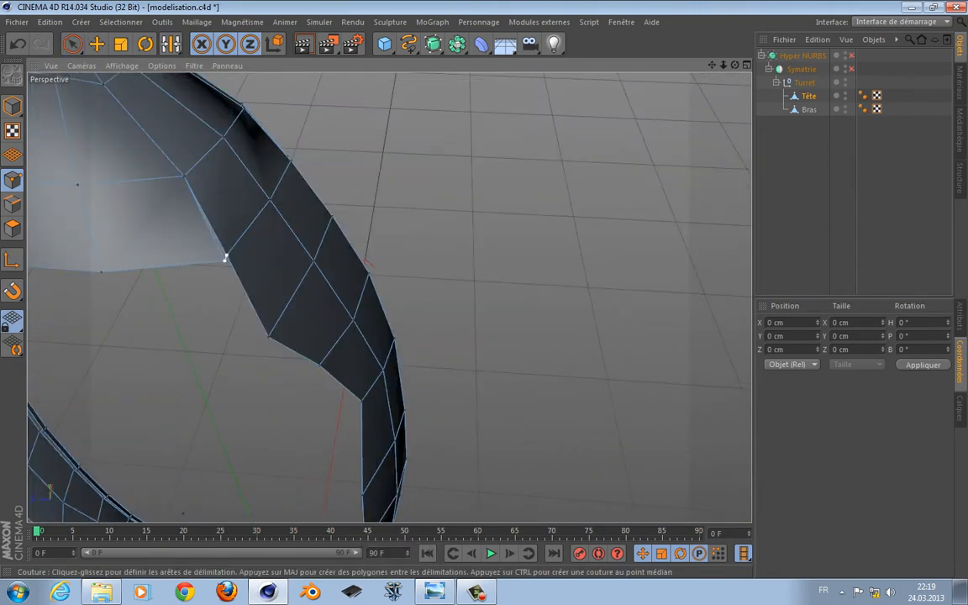
left_click_drag(224, 260, 226, 256)
left_click_drag(389, 296, 489, 286, "alt")
left_click_drag(394, 410, 207, 322, "alt")
scroll(382, 389, "down", 3)
- Extrude the strip's lower edge row downward again, placing it at about Y 55.7 cm and X -34.1 cm
left_click(13, 205)
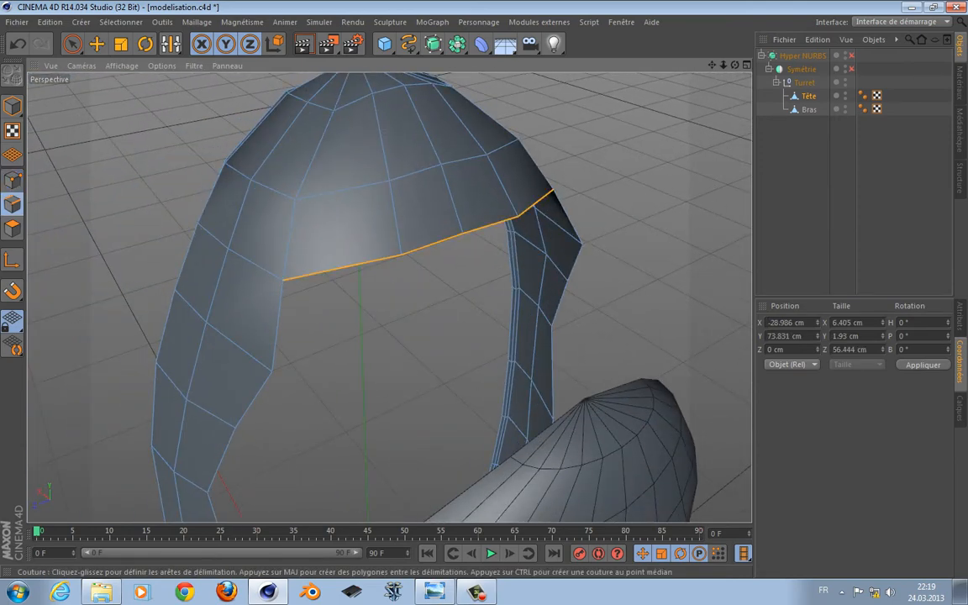
key("d")
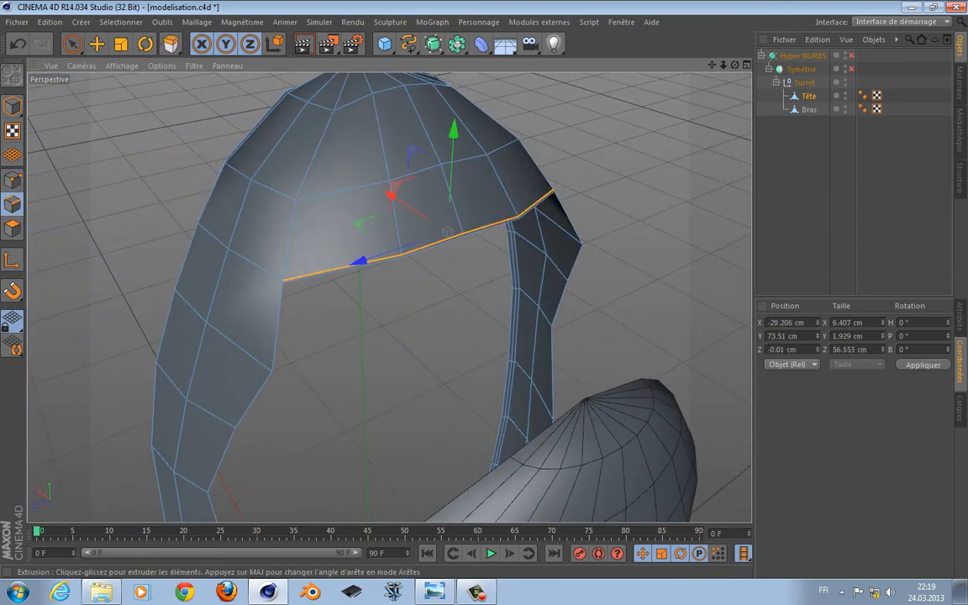
key("space")
left_click_drag(514, 305, 499, 356, "alt")
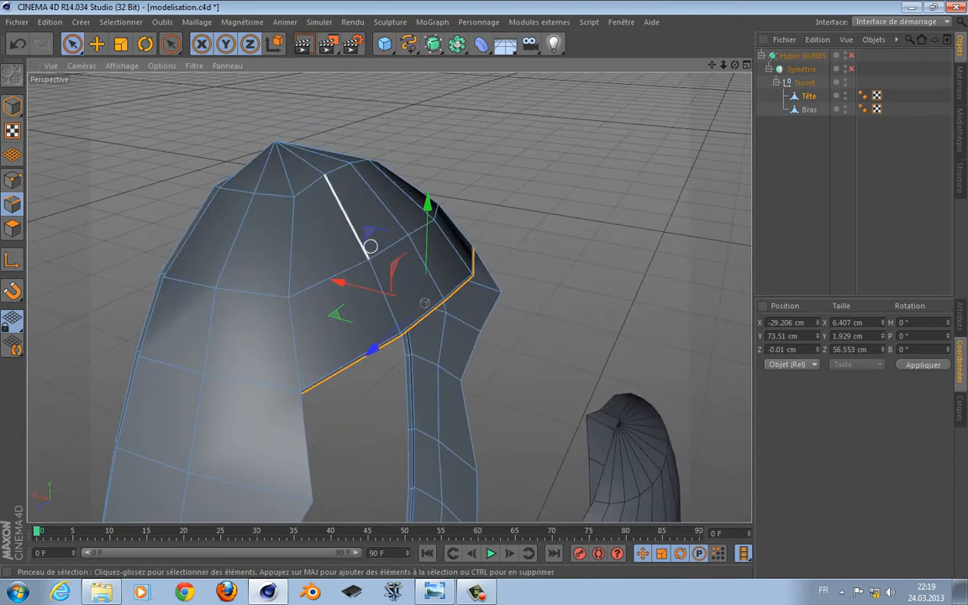
key("d")
left_click_drag(426, 302, 428, 395)
left_click_drag(461, 341, 461, 400, "alt")
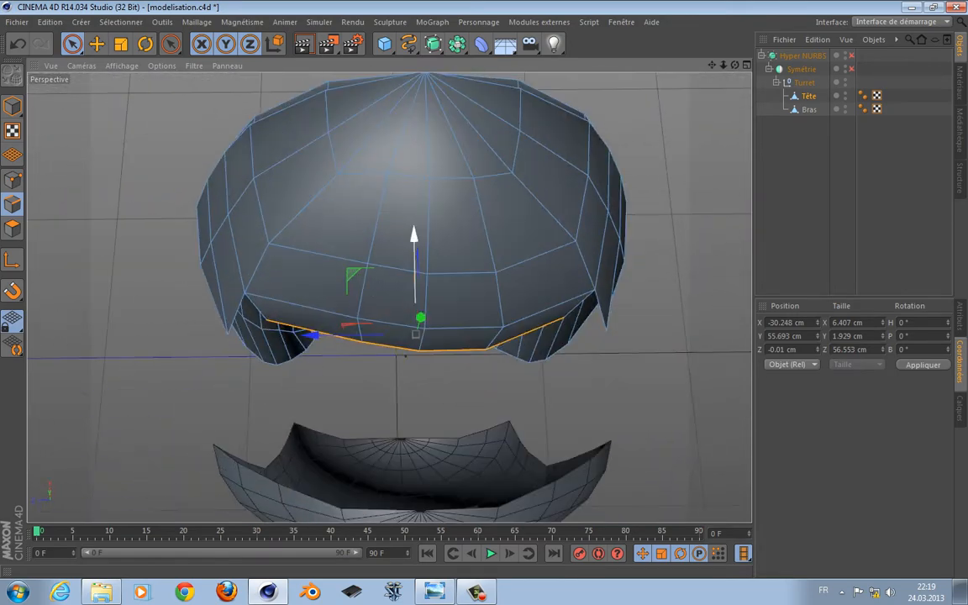
left_click_drag(414, 253, 464, 256)
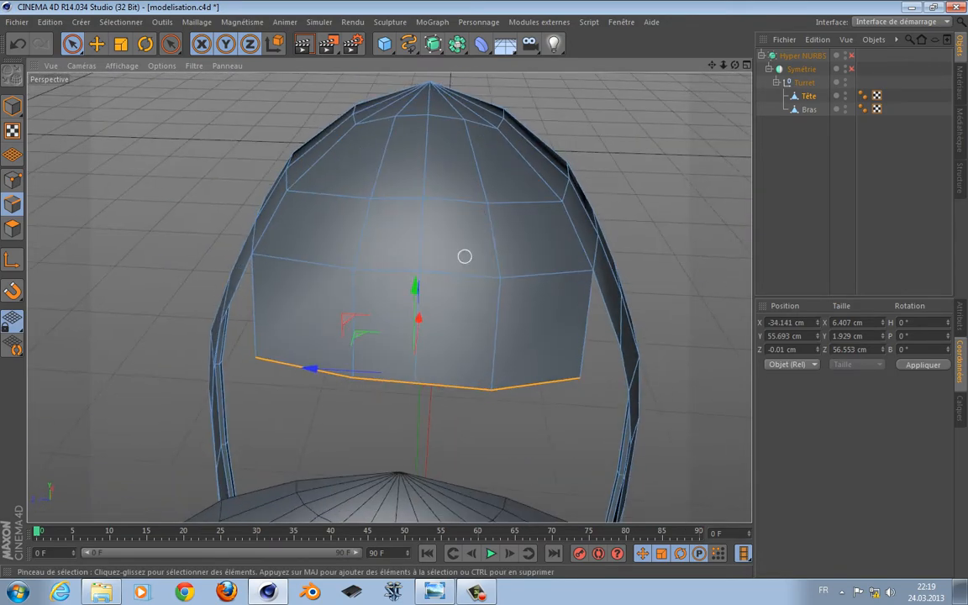
- Raise the new edge row to about Y 62.6 cm and widen it along Z to about 65.8 cm
key("t")
left_click_drag(300, 367, 285, 367)
left_click_drag(353, 323, 448, 231, "alt")
key("space")
key("space")
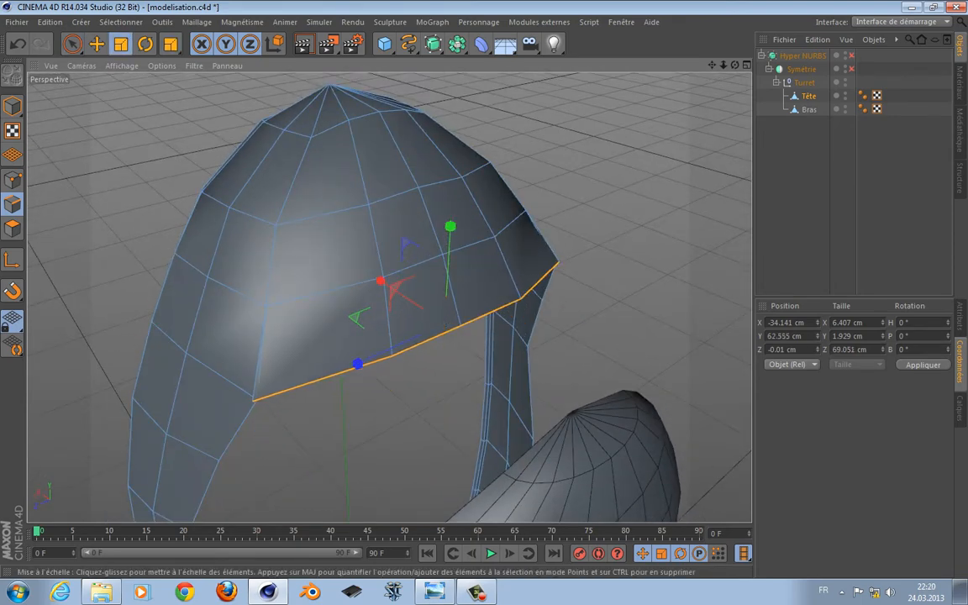
mouse_move(358, 364)
left_mouse_down()
mouse_move(365, 359)
mouse_move(358, 364)
left_mouse_up()
key("space")
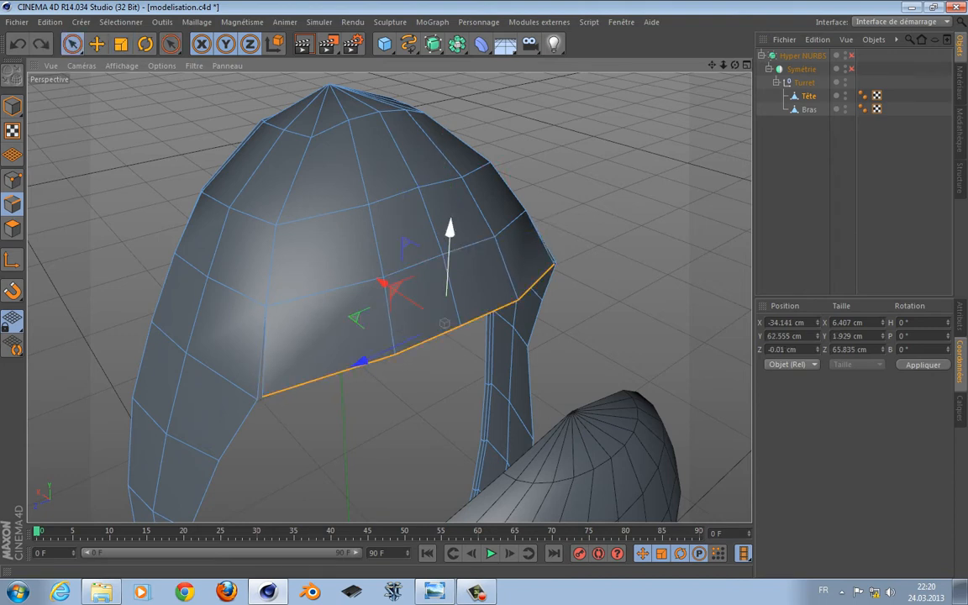
- Stitch the second strip's lower corner points to the head's side points on both ends with Couture
left_click(12, 179)
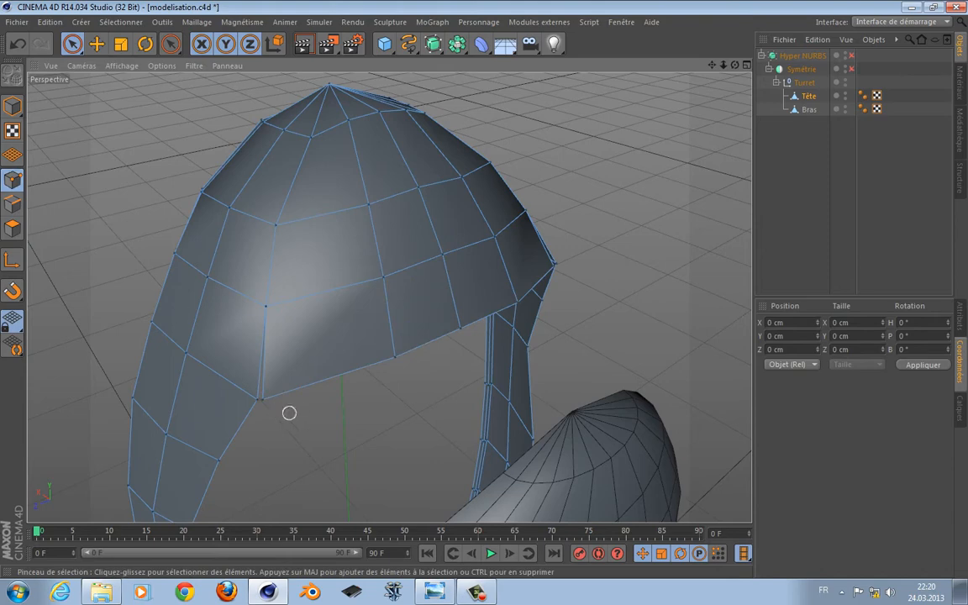
scroll(289, 413, "up", 3)
right_click(305, 388)
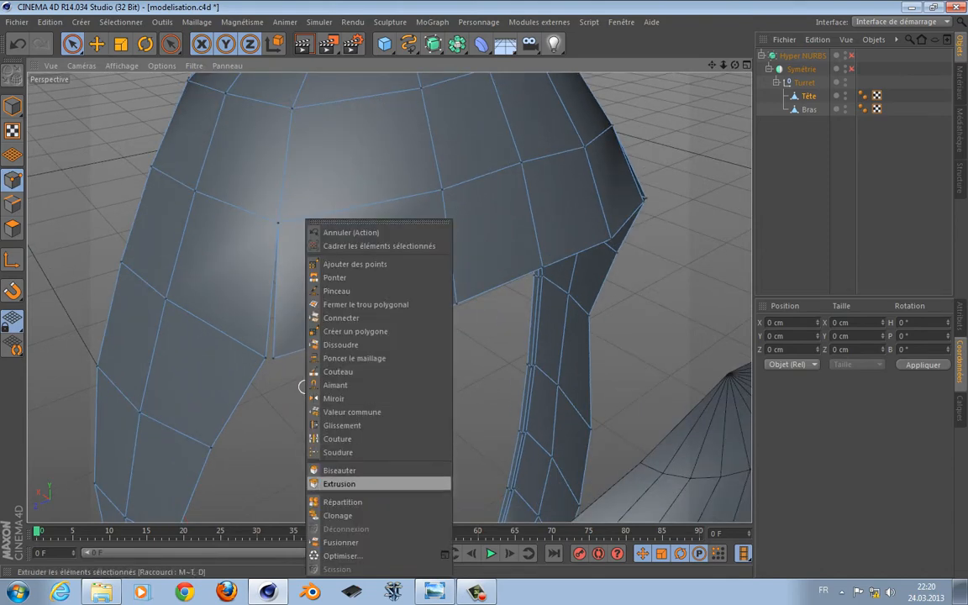
left_click(342, 502)
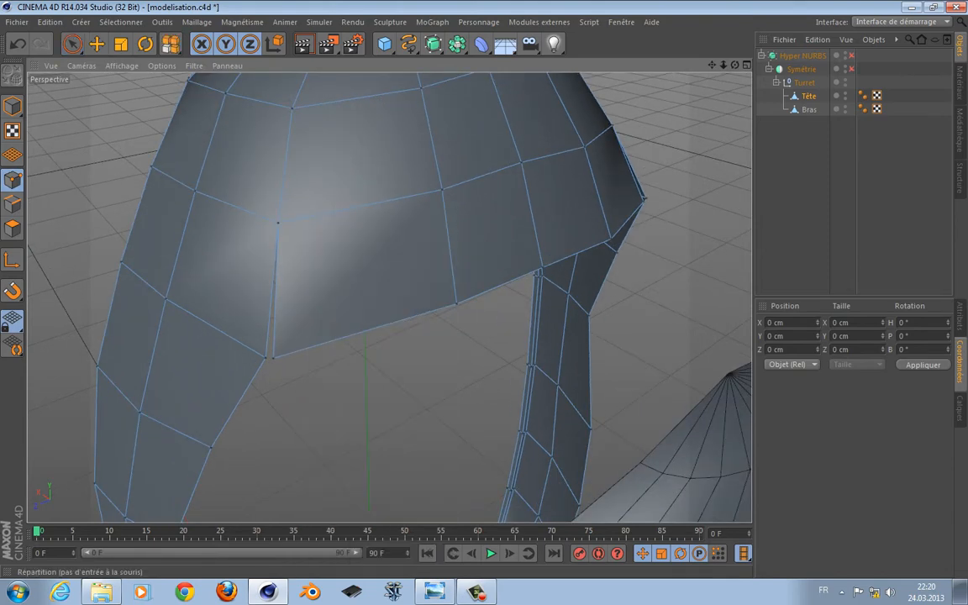
right_click(330, 495)
left_click(362, 438)
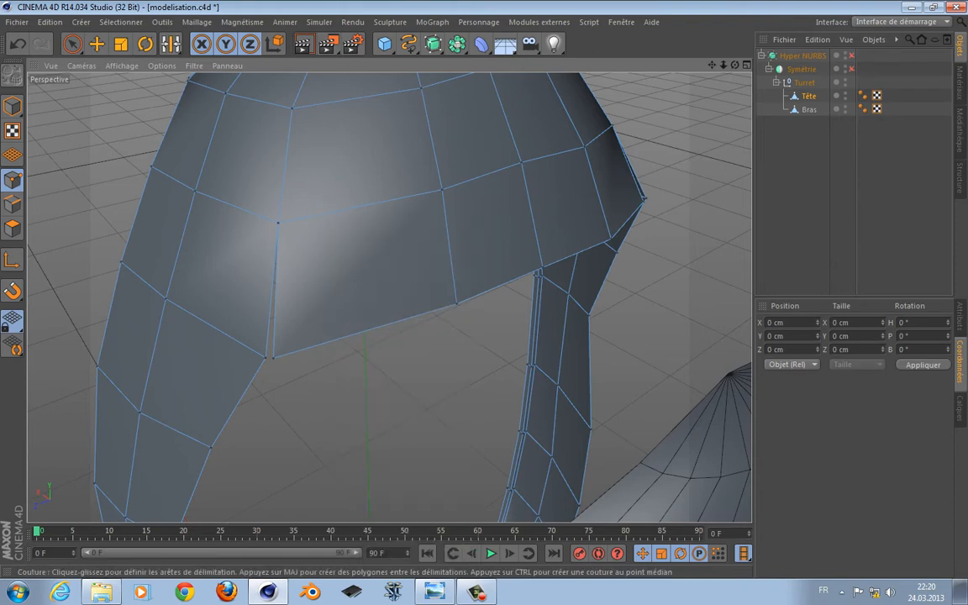
left_click_drag(273, 358, 265, 358)
left_click_drag(265, 358, 101, 357, "alt")
left_click_drag(390, 386, 399, 385)
scroll(374, 391, "down", 4)
left_click_drag(389, 297, 389, 297, "alt")
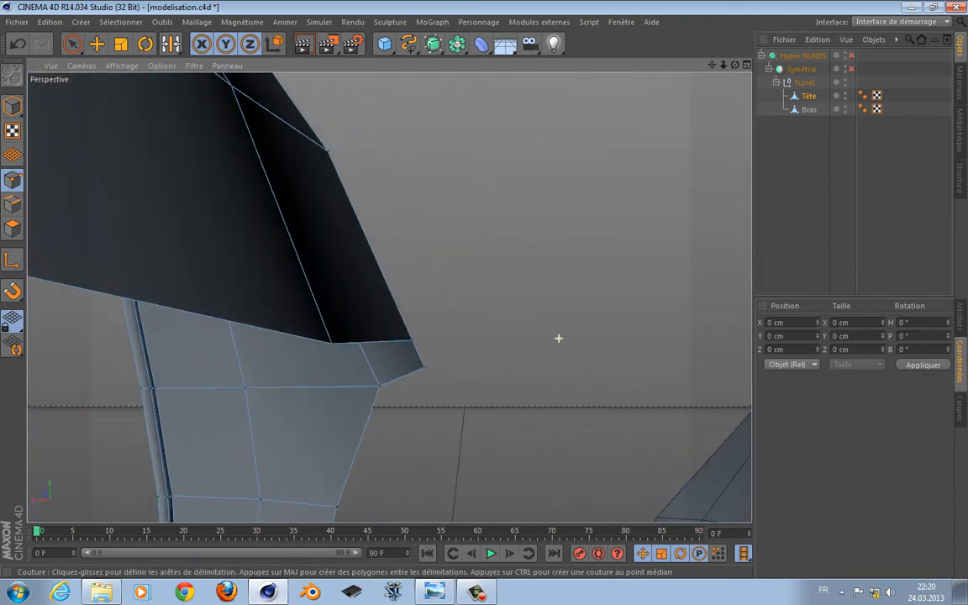
- Turn Hyper NURBS on and examine the smoothed shape of the head's closed inner top from the side
scroll(542, 343, "down", 5)
left_click_drag(389, 298, 389, 298, "alt")
key("q")
left_click_drag(250, 355, 250, 354, "alt")
scroll(148, 368, "down", 3)
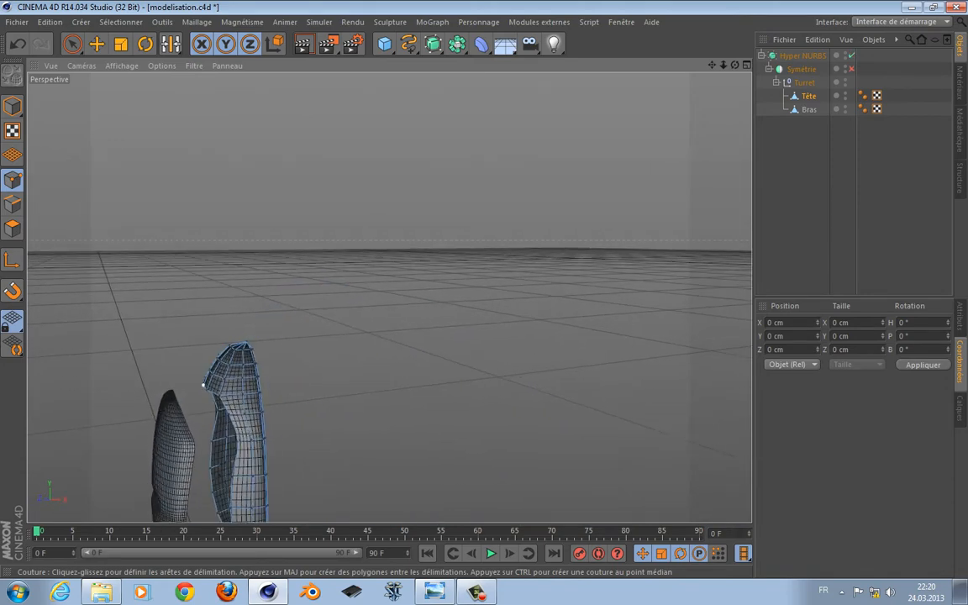
middle_click_drag(148, 368, 221, 236, "alt")
left_click_drag(389, 297, 389, 297, "alt")
middle_click_drag(290, 305, 357, 401, "alt")
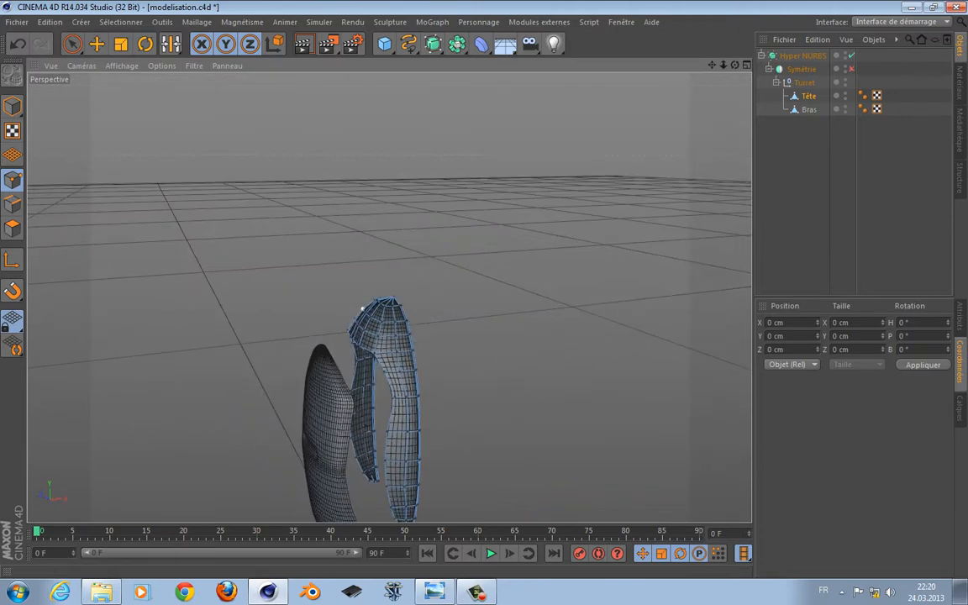
- Show the head over the front blueprint and activate rectangle selection
left_click(72, 44)
middle_click(325, 304)
middle_click(570, 417)
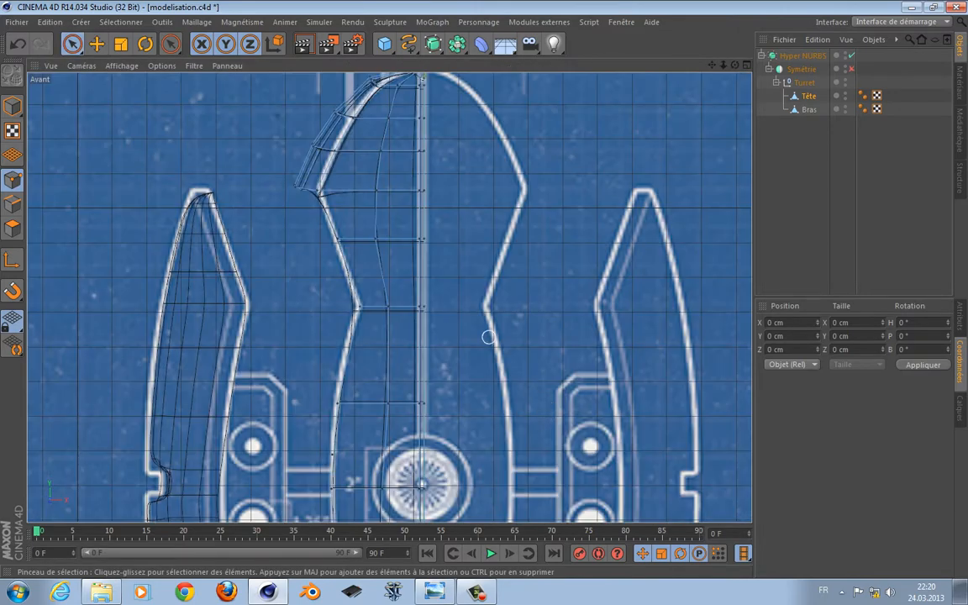
middle_click_drag(448, 300, 463, 385, "alt")
left_click_drag(74, 44, 108, 87)
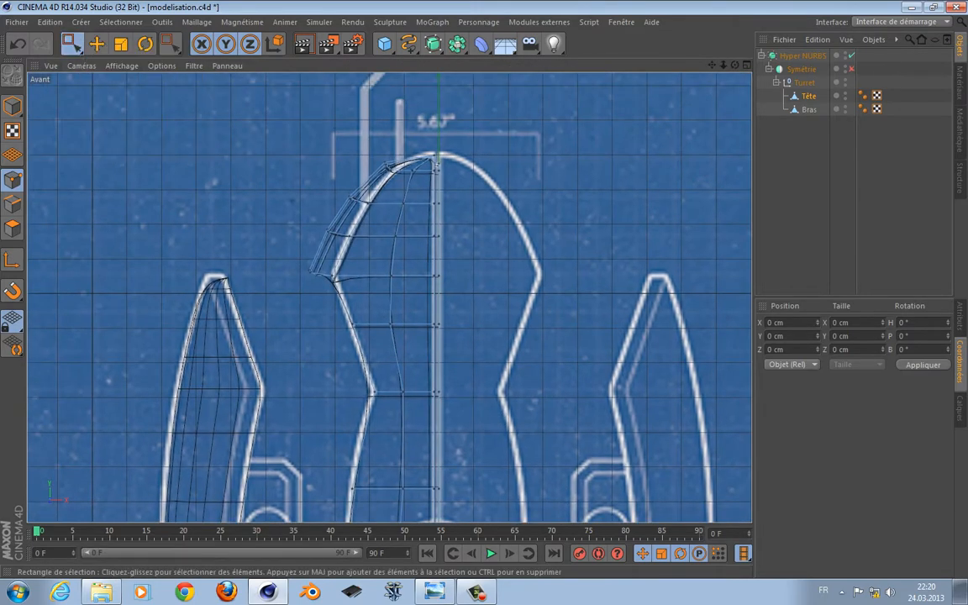
right_click(222, 166)
left_click(261, 502)
left_click(12, 204)
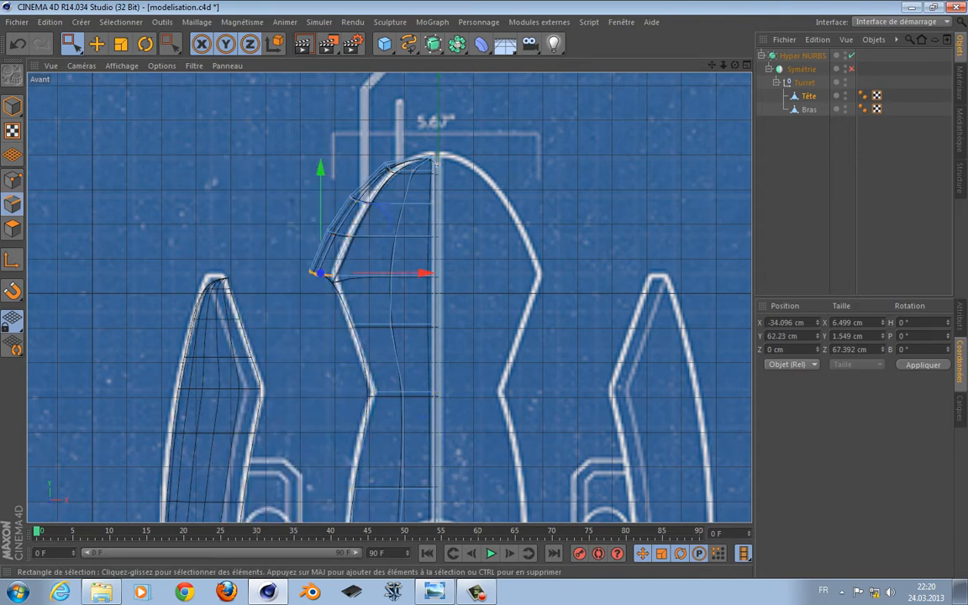
middle_click_drag(436, 164, 424, 225, "alt")
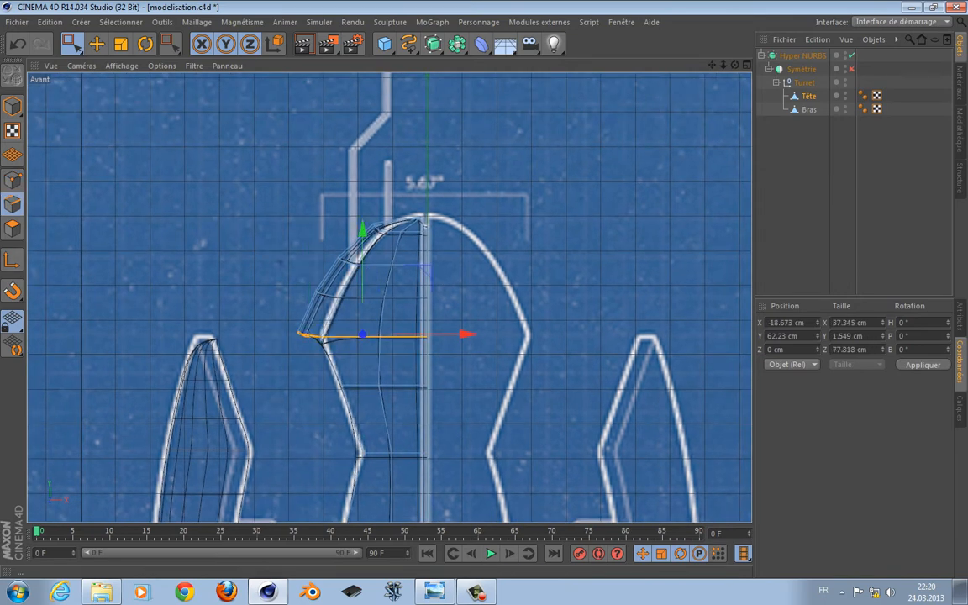
- Select the three middle points of the inner top's lowest row and move them along X to about -30.2 cm, matching the blueprint outline
left_click(12, 179)
left_click_drag(243, 302, 251, 308)
middle_click_drag(262, 315, 214, 316, "alt")
right_click_drag(214, 316, 240, 314, "alt")
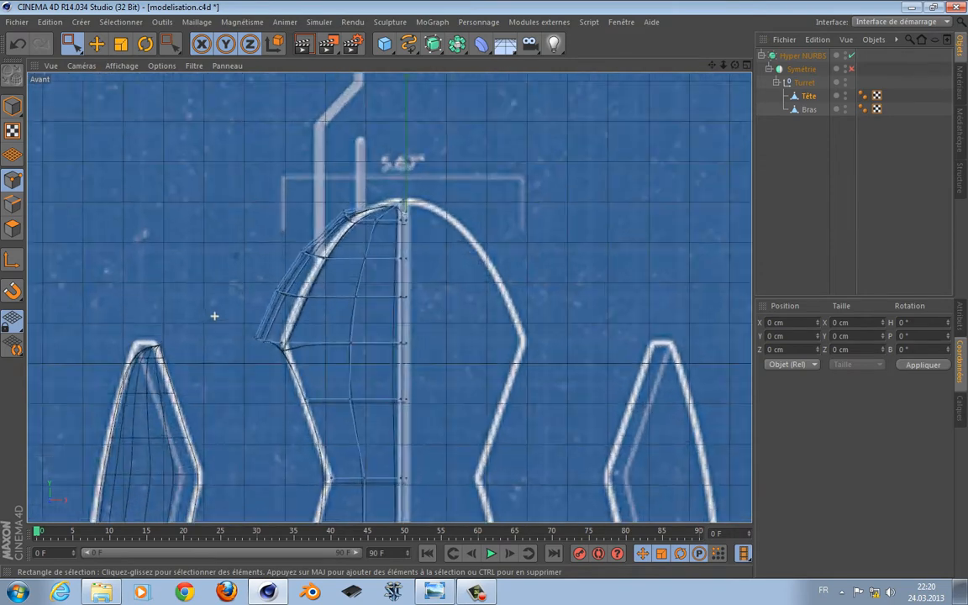
left_click_drag(371, 360, 418, 340)
left_click_drag(334, 382, 422, 399)
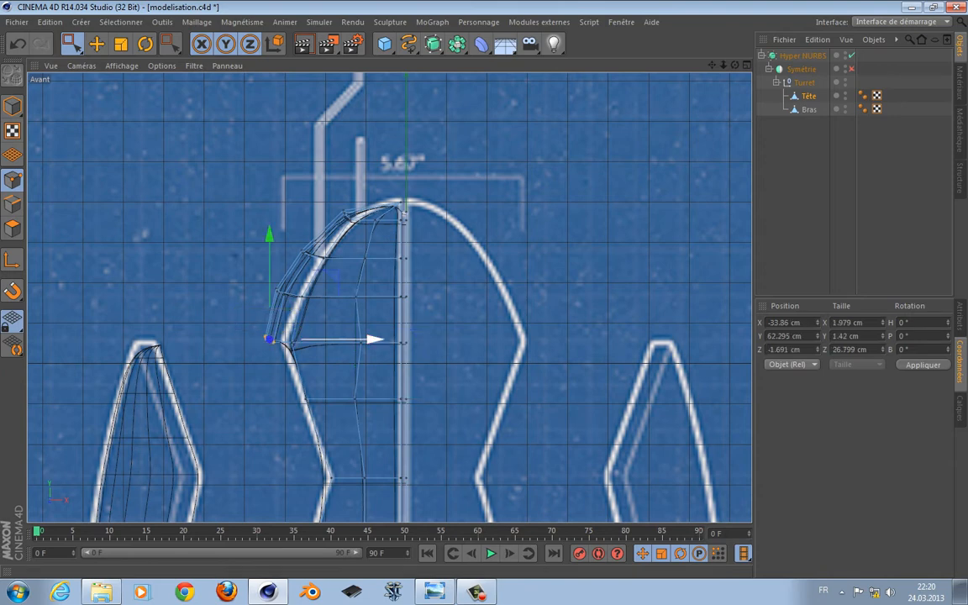
left_click_drag(280, 340, 284, 341)
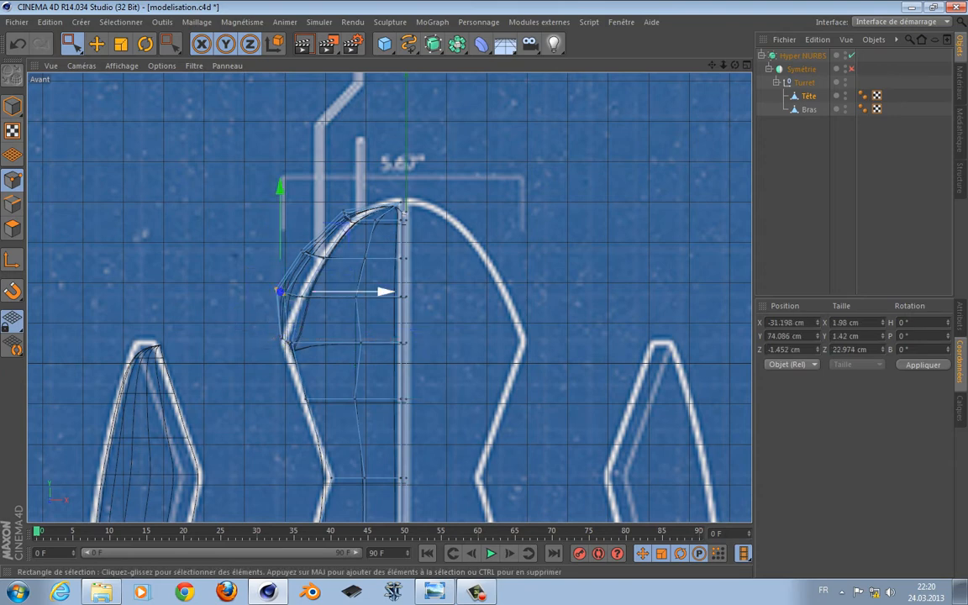
- Move the middle points of the three upper rows along X to about -26.9, -21.5 and -13.3 cm, following the blueprint outline
left_click_drag(382, 292, 400, 292)
left_click_drag(321, 256, 320, 255)
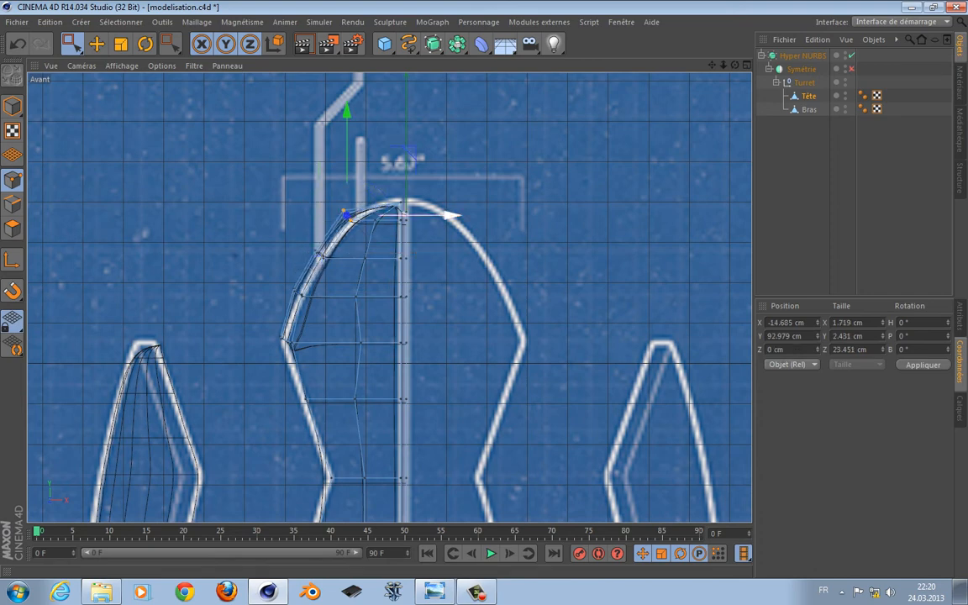
left_click_drag(461, 216, 460, 216)
left_click_drag(419, 152, 416, 156)
left_click_drag(336, 181, 352, 219)
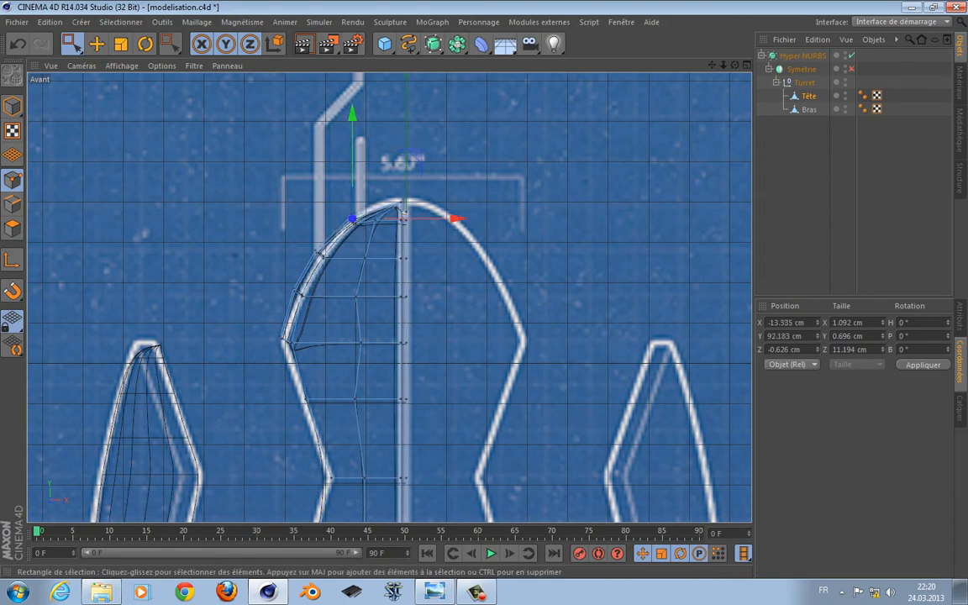
- Return to the perspective view, turn off Hyper NURBS, and set the lowest row's middle points to a Y size of 0 cm
middle_click(397, 208)
middle_click(252, 181)
left_click_drag(252, 181, 389, 296, "alt")
scroll(360, 378, "up", 5)
scroll(299, 326, "up", 3)
key("q")
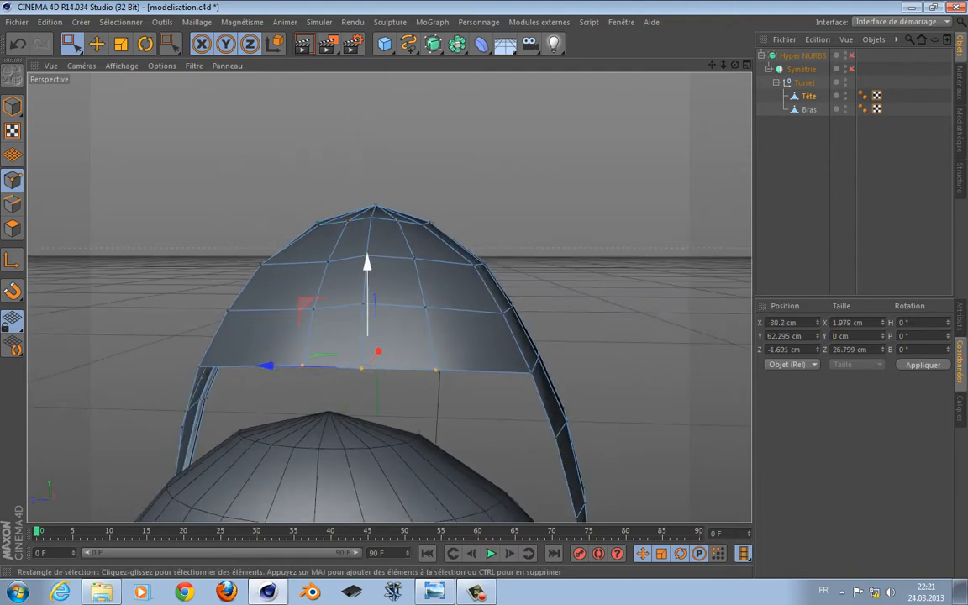
- Flatten the middle points of the three rows above by setting each row's Y size to 0 cm
left_click_drag(377, 331, 374, 356, "alt")
left_click_drag(448, 316, 449, 316)
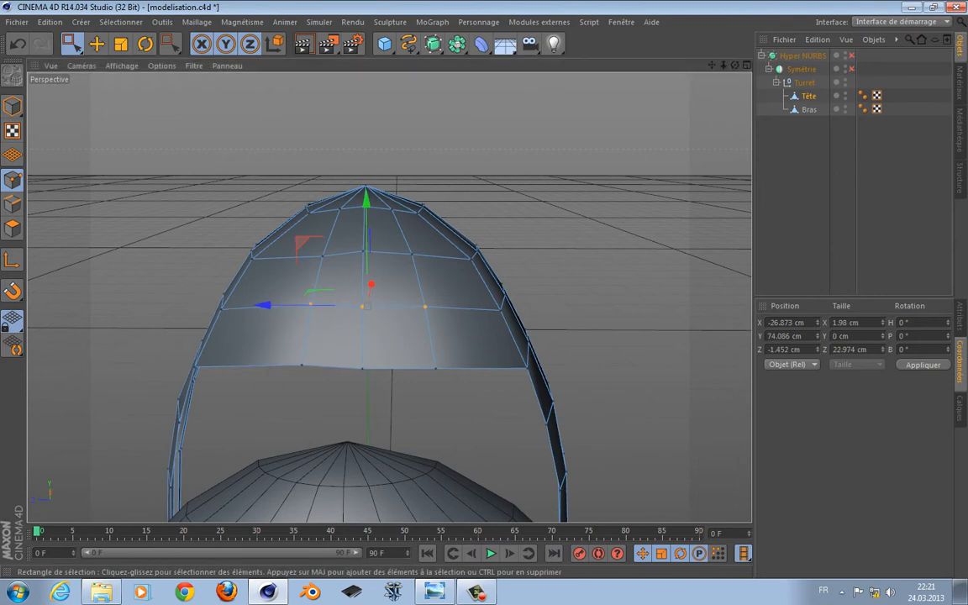
left_click_drag(305, 238, 434, 271)
double_click(848, 336)
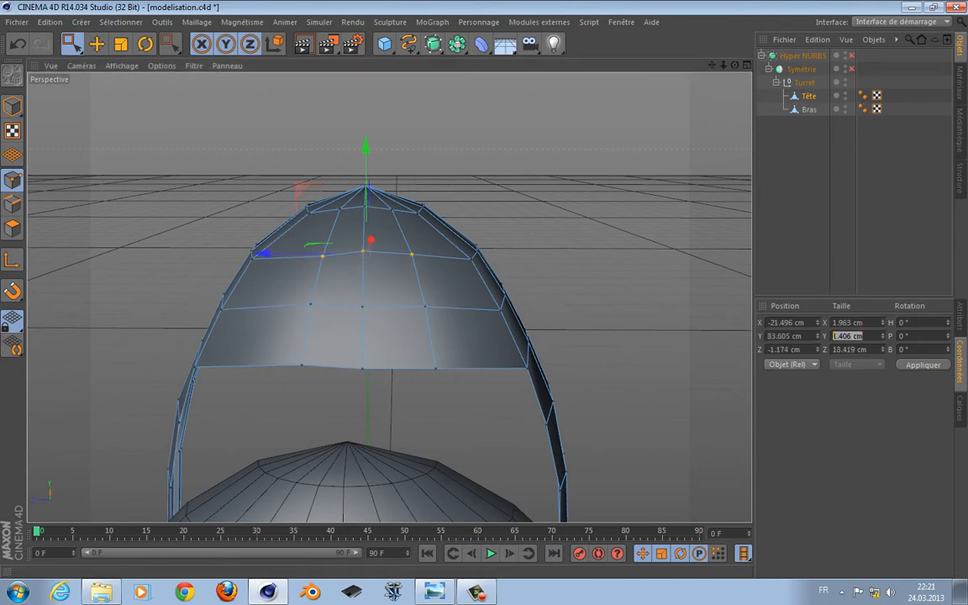
left_click_drag(410, 227, 405, 273, "alt")
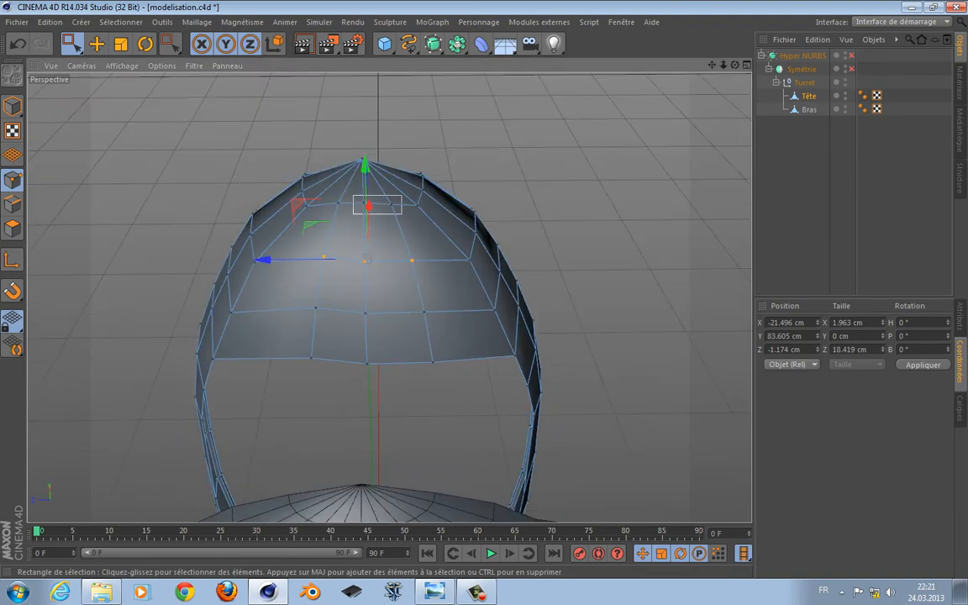
left_click_drag(402, 213, 402, 213)
double_click(848, 336)
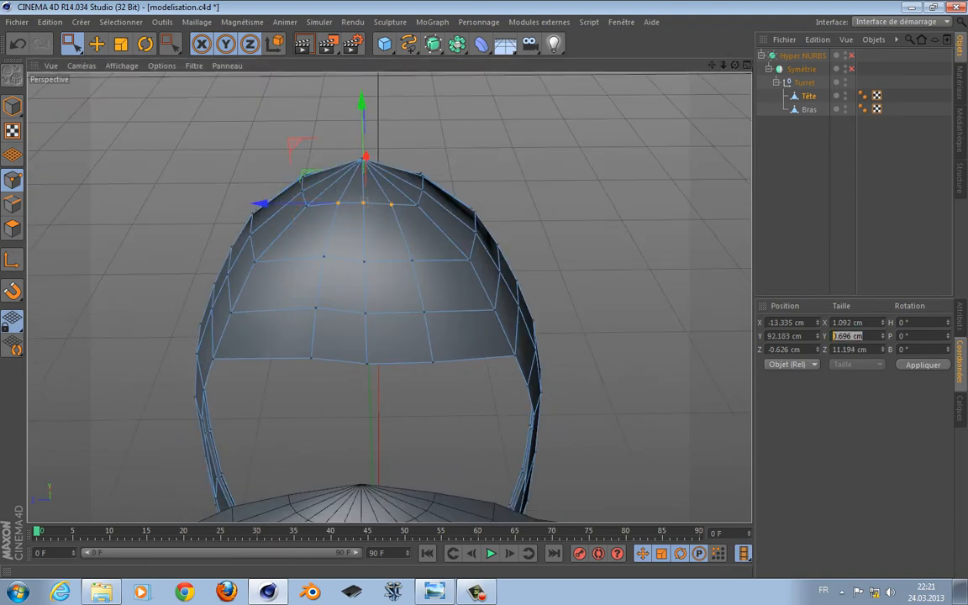
- Select all polygons of the Tête mesh and turn Hyper NURBS back on
left_click_drag(306, 259, 307, 198, "alt")
left_click_drag(72, 44, 126, 64)
left_click(13, 204)
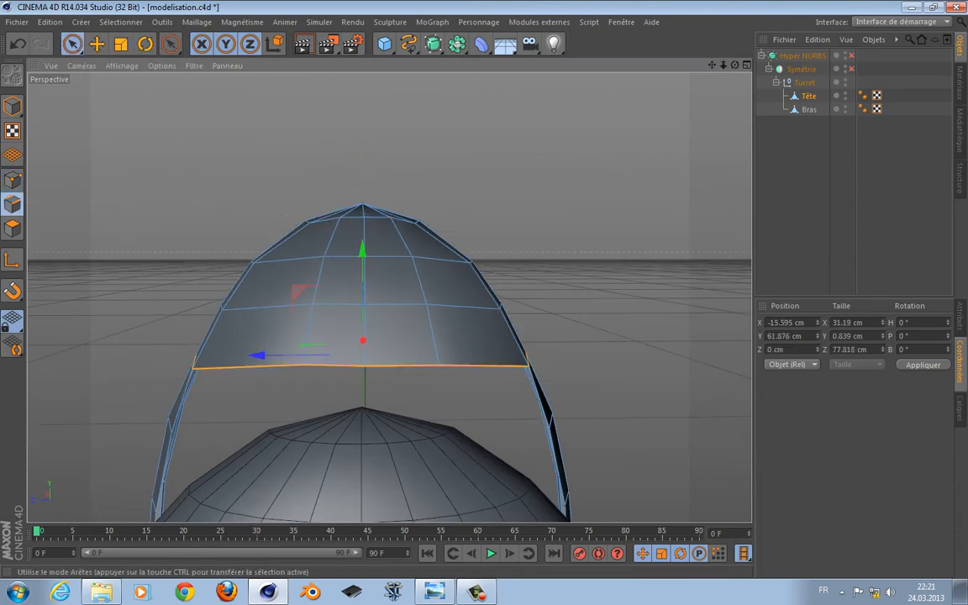
left_click(12, 228)
mouse_move(474, 340)
left_mouse_down()
mouse_move(413, 269)
mouse_move(285, 292)
mouse_move(424, 354)
left_mouse_up()
left_click_drag(363, 299, 339, 370, "alt")
key("ctrl+a")
- Select points at the lower tip of the head's side and shift them along Z, the group to about 39.9 cm
left_click_drag(466, 418, 341, 352, "alt")
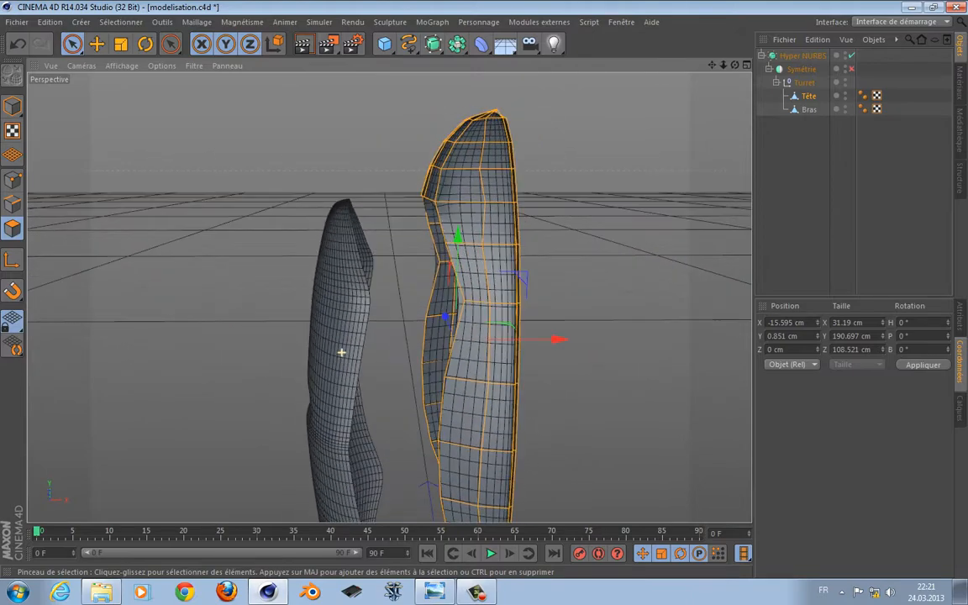
middle_click_drag(351, 394, 284, 107, "alt")
left_click_drag(408, 323, 409, 323, "alt")
left_click_drag(500, 264, 475, 354, "alt")
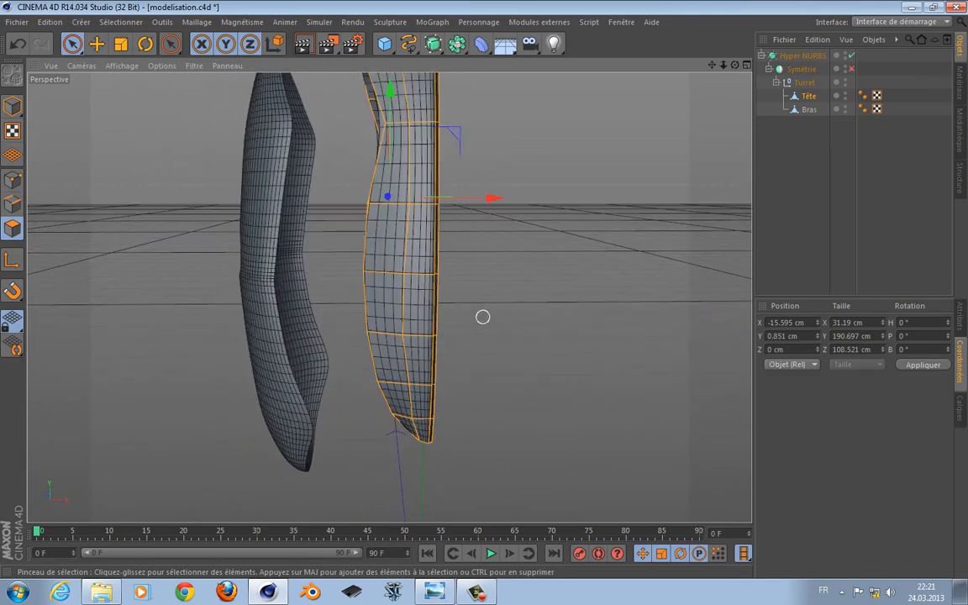
left_click_drag(481, 314, 323, 221, "alt")
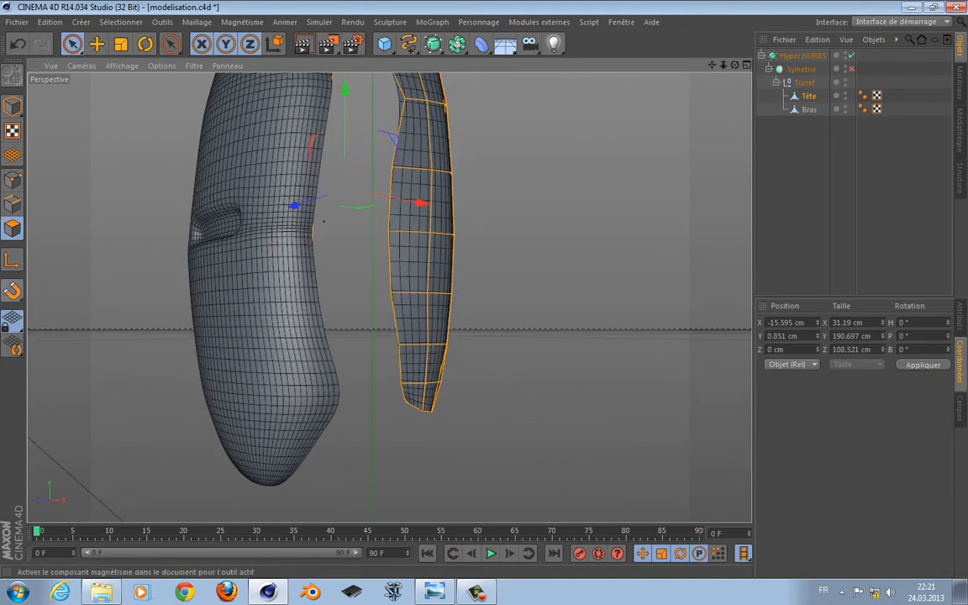
left_click(12, 179)
left_click(411, 402)
mouse_move(411, 403)
left_mouse_down("alt")
mouse_move(389, 296)
mouse_move(400, 378)
mouse_move(395, 359)
mouse_move(400, 372)
mouse_move(385, 371)
mouse_move(463, 353)
left_mouse_up("alt")
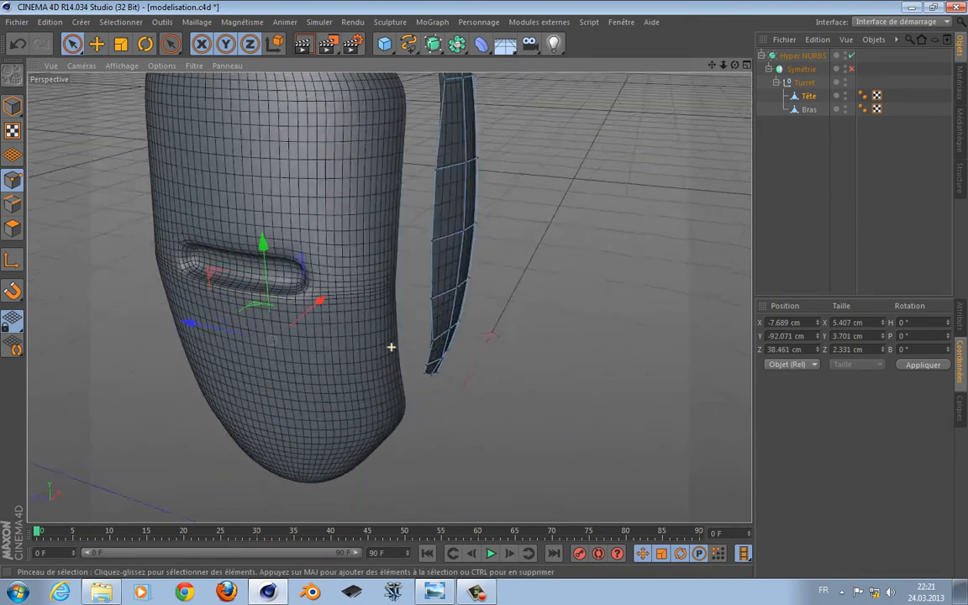
left_click_drag(393, 345, 233, 319, "alt")
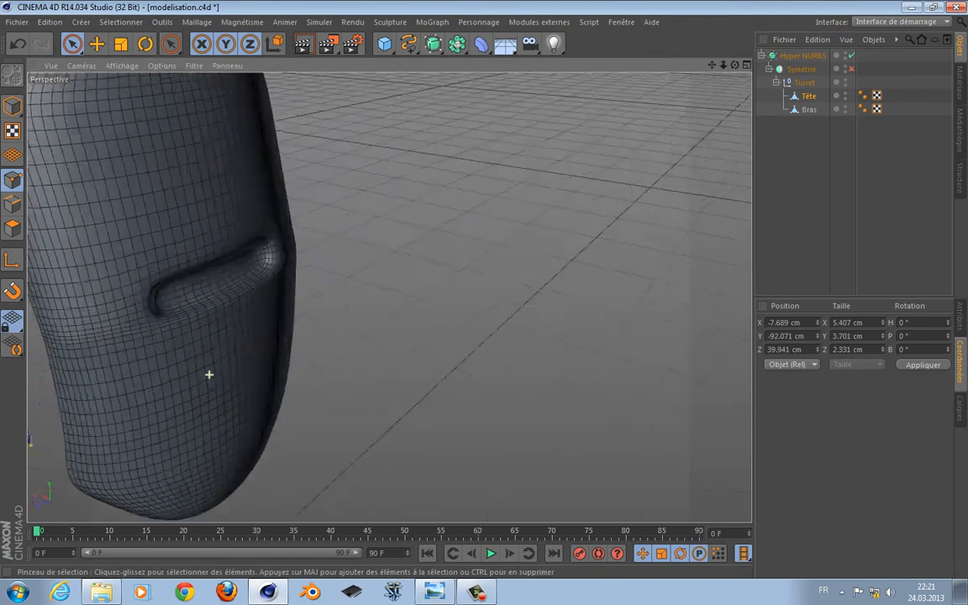
left_click_drag(208, 374, 374, 323, "alt")
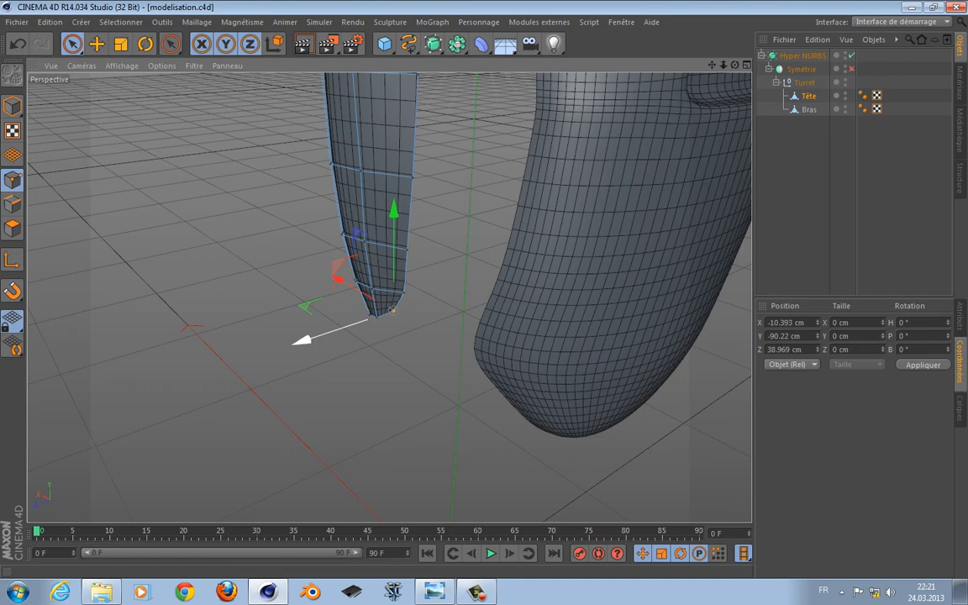